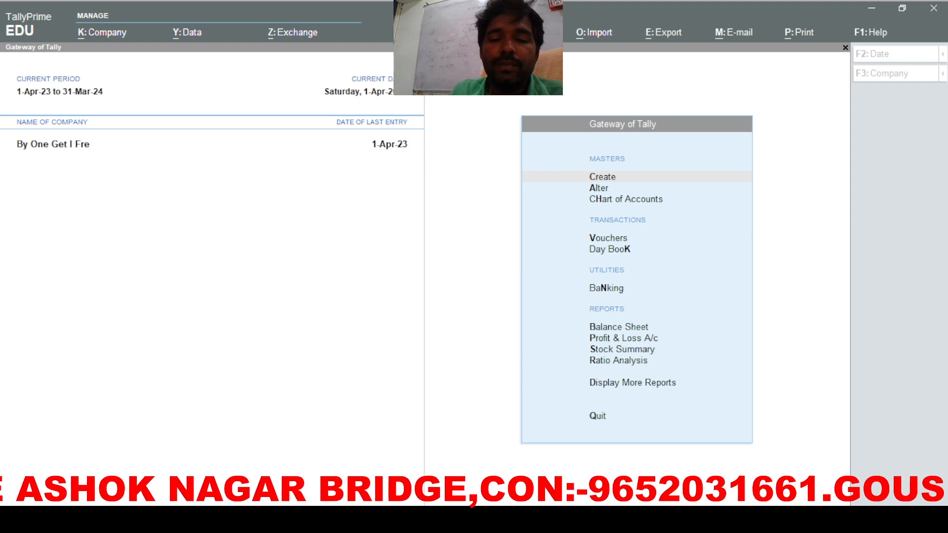
Step: Create and save the company 'Buy 1 Get 1 Free' with Andhra Pradesh as its state
key(alt+Tab)
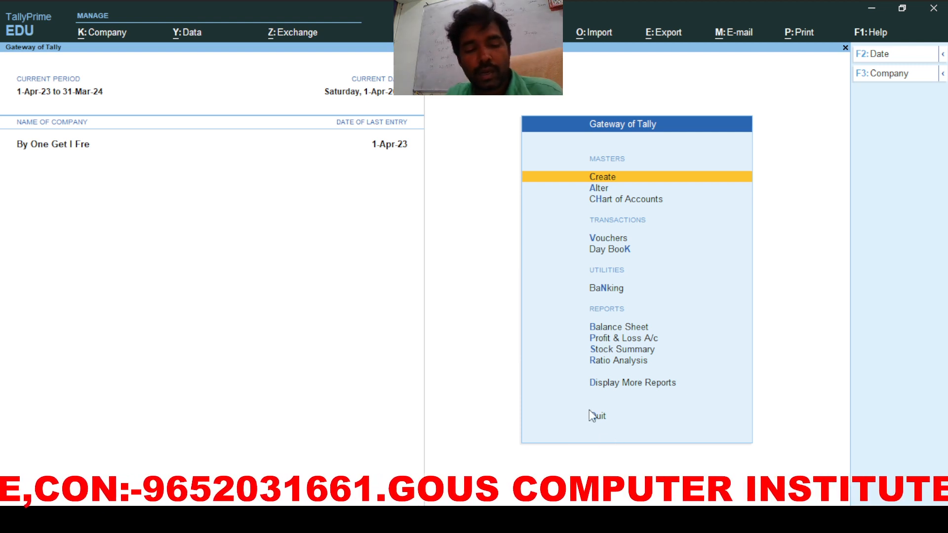
key(F3)
key(Up)
key(Up)
key(Up)
key(Up)
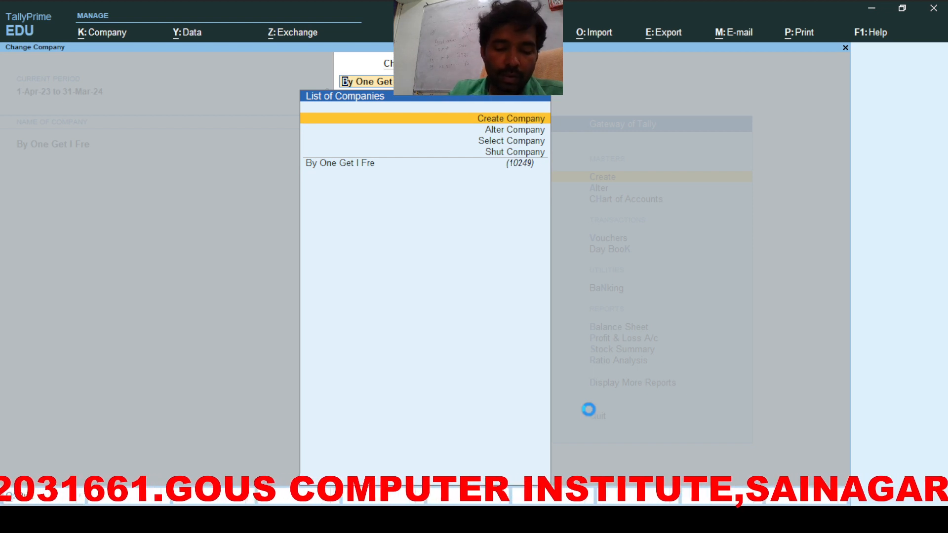
key(Return)
text(Buy 1 )
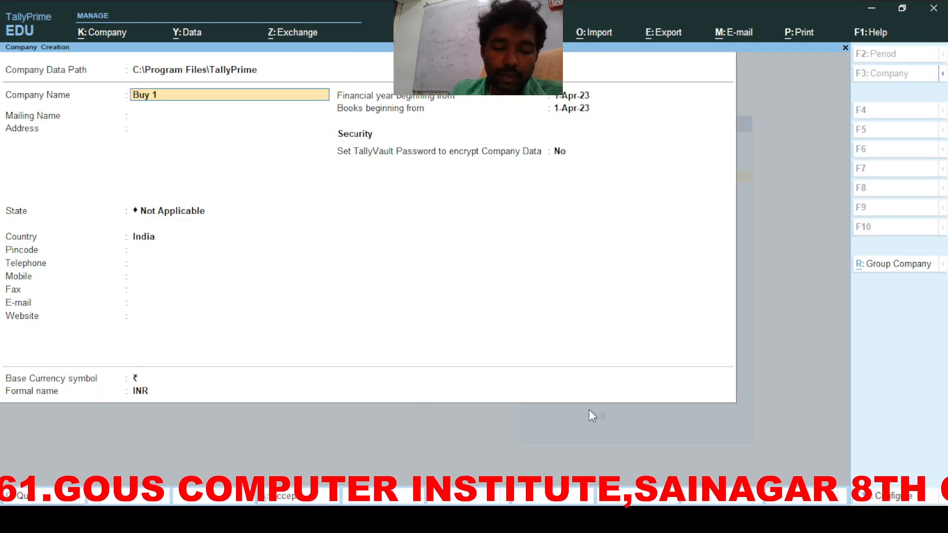
text(Get 1)
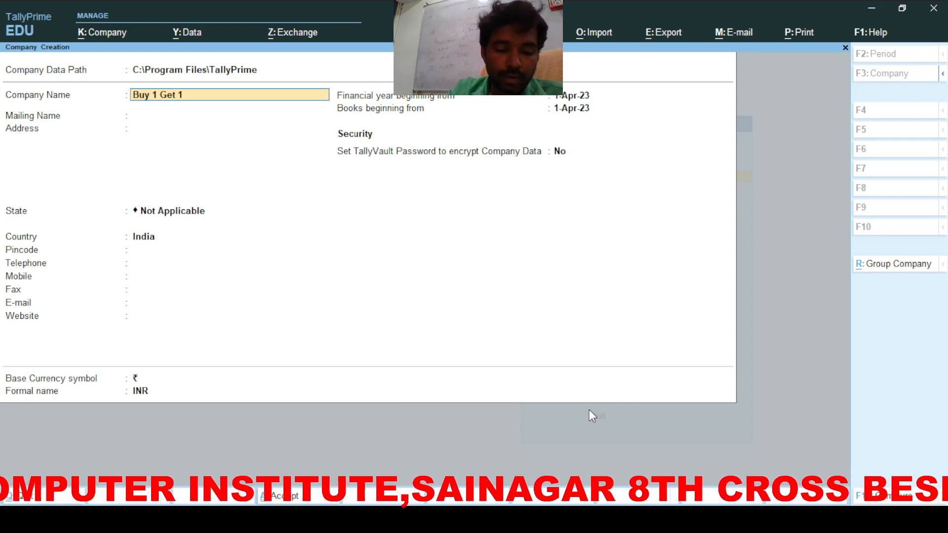
text( Free)
key(Return)
key(Return)
key(Return)
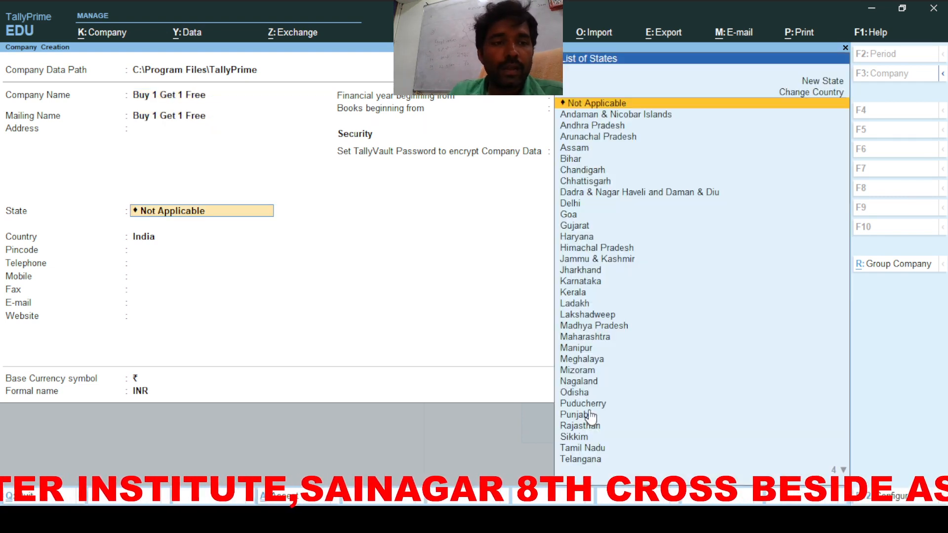
key(Down)
key(Down)
key(Return)
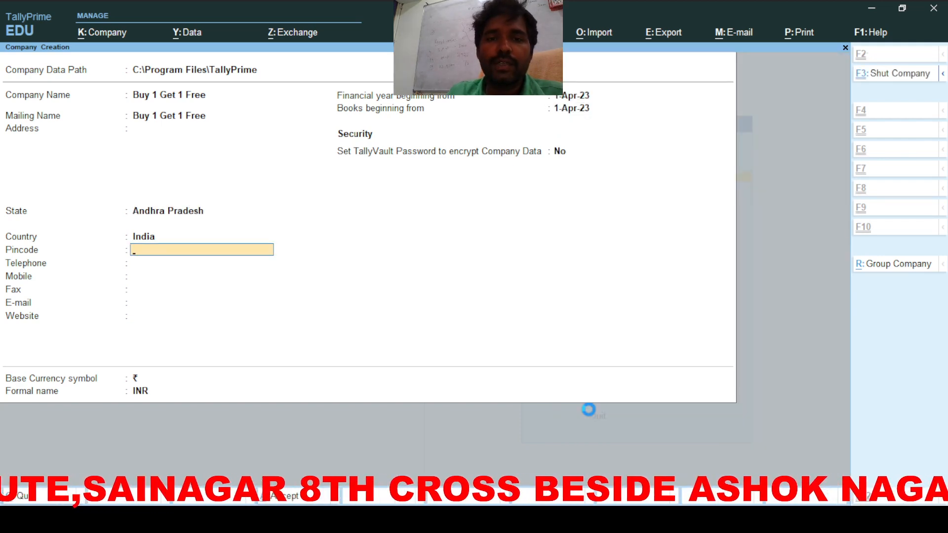
key(ctrl+a)
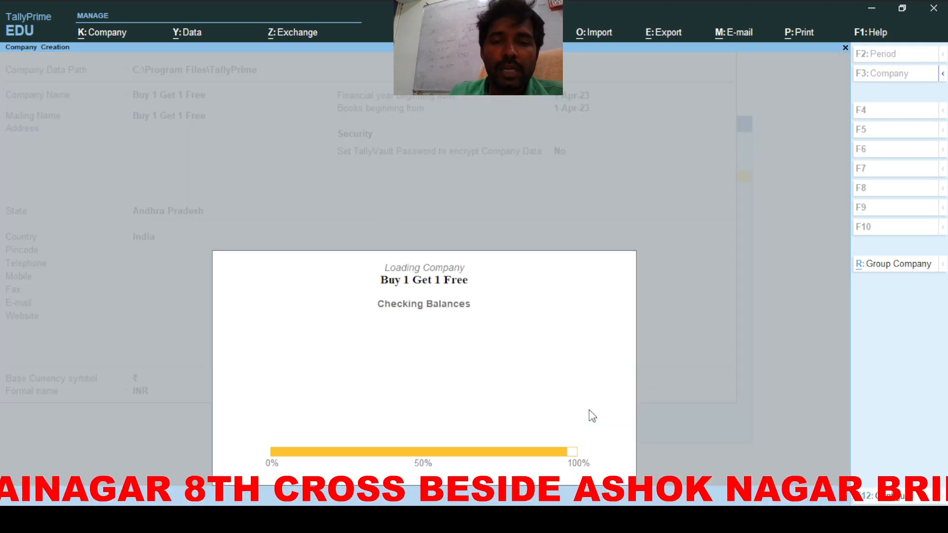
Step: Enter the company's GSTIN in GST details, keeping monthly GSTR-1 filing
key(Return)
key(Return)
key(Return)
key(Return)
key(Return)
key(Return)
key(Return)
key(Return)
key(Return)
key(Return)
key(Return)
key(Return)
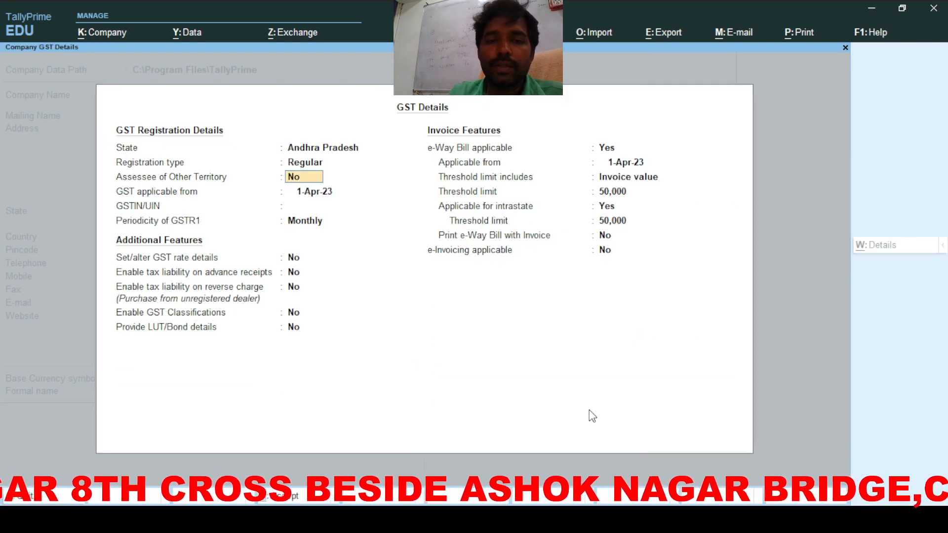
key(Return)
key(Return)
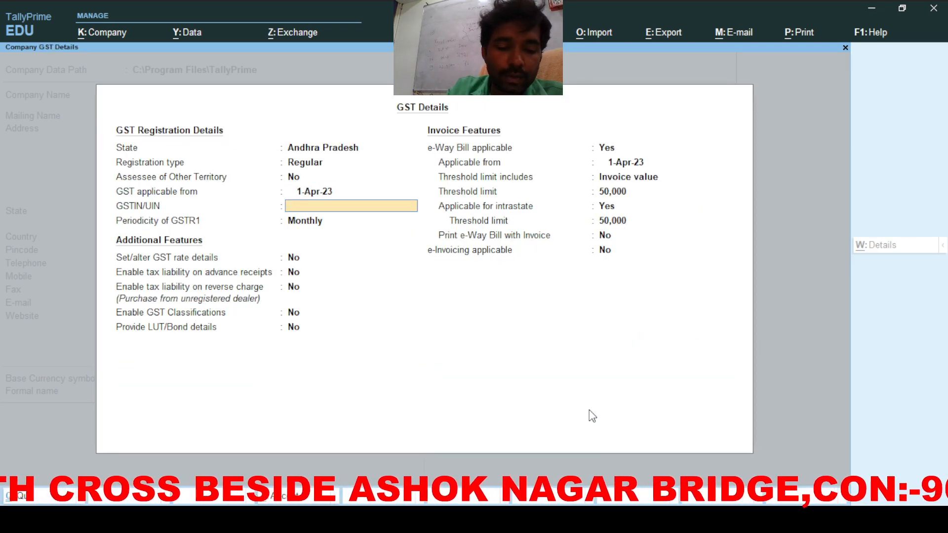
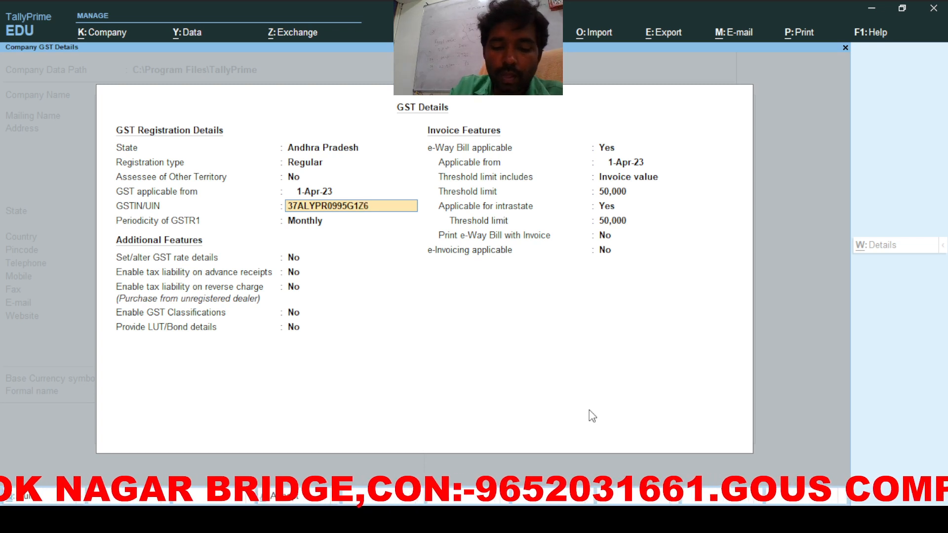
key(Return)
key(Return)
Step: Turn off e-Way Bill and e-invoicing, and accept the company features
key(Return)
key(Return)
key(Return)
key(Return)
key(Return)
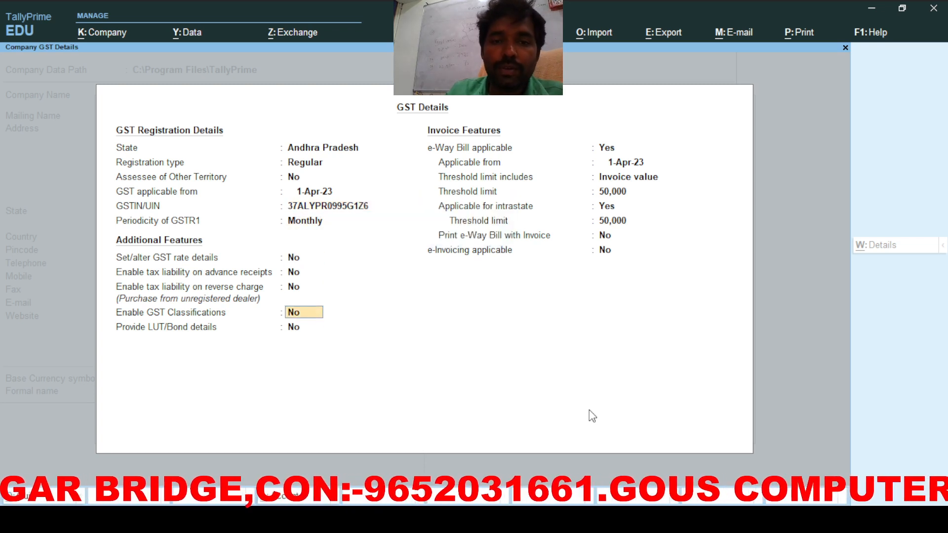
key(n)
key(Return)
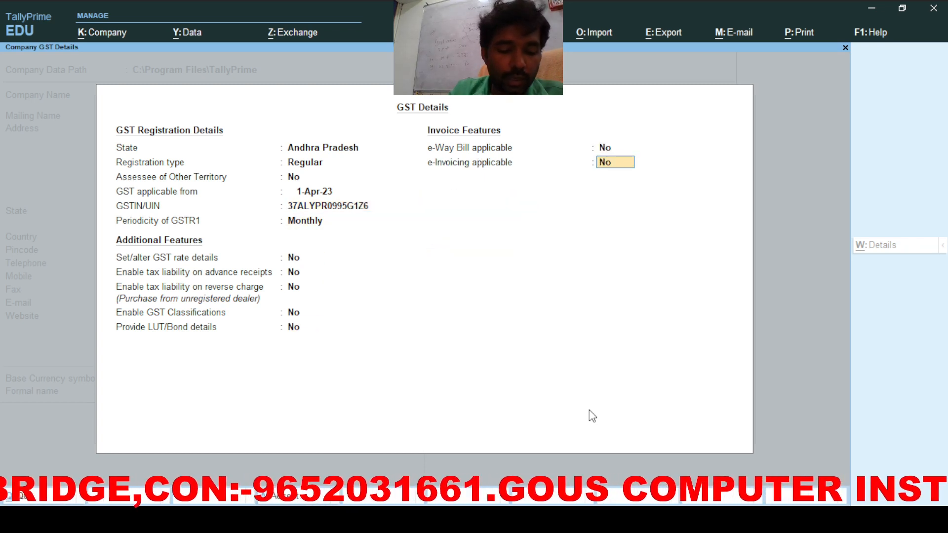
key(n)
key(Return)
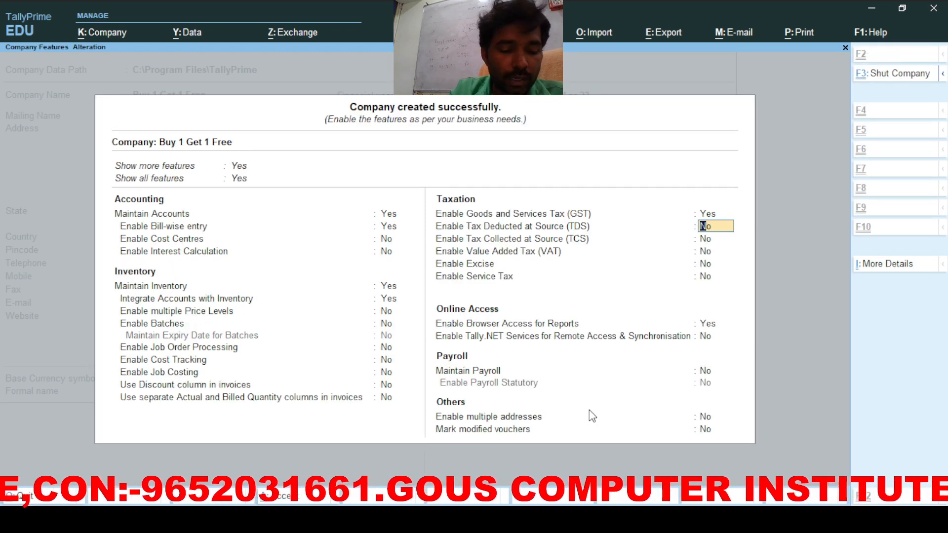
key(ctrl+a)
key(Return)
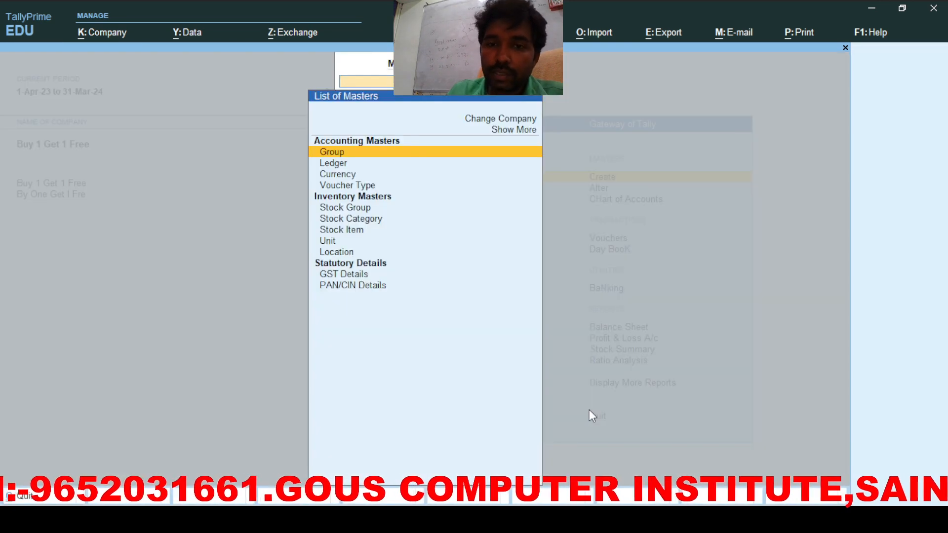
Step: Create the Cgst ledger under Duties & Taxes as GST Central Tax
key(Down)
key(Return)
text(P)
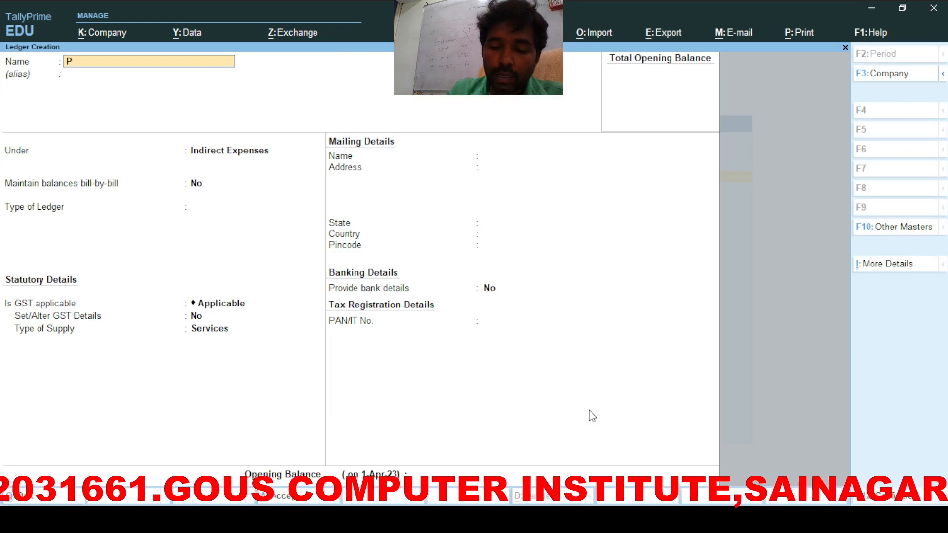
key(BackSpace)
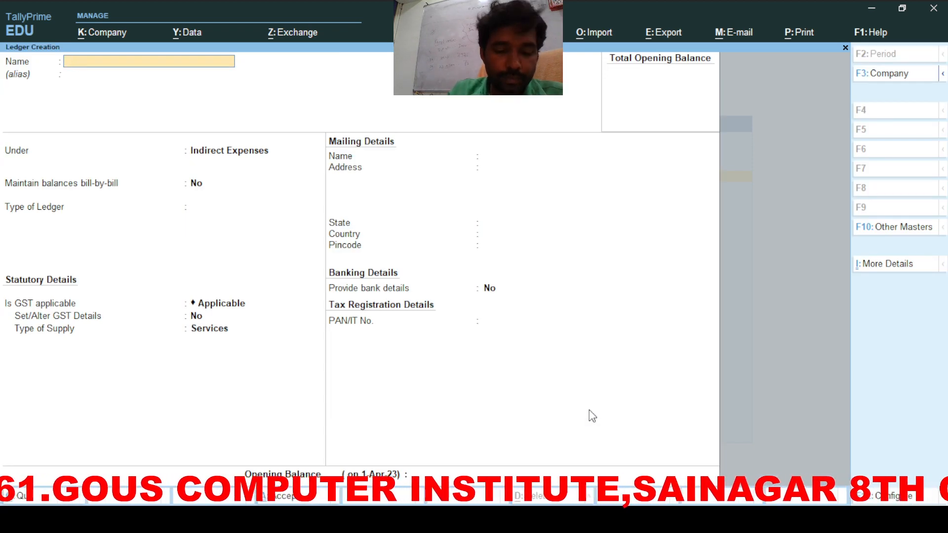
text(Cgs)
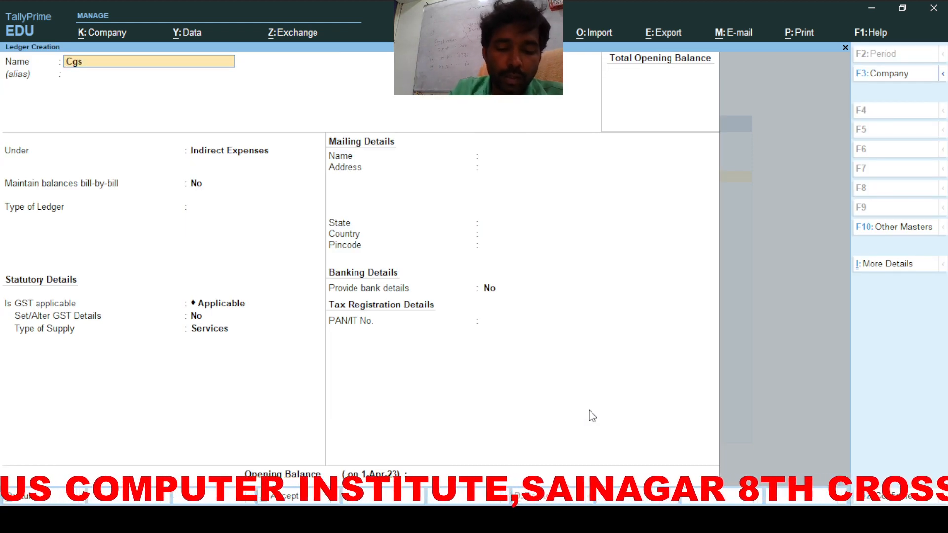
text(t)
key(Return)
text(Du)
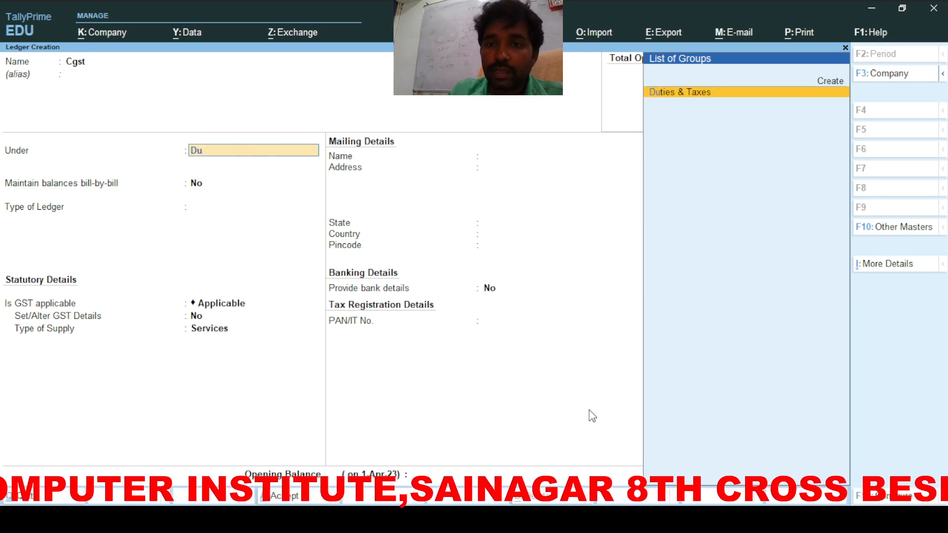
key(Return)
key(BackSpace)
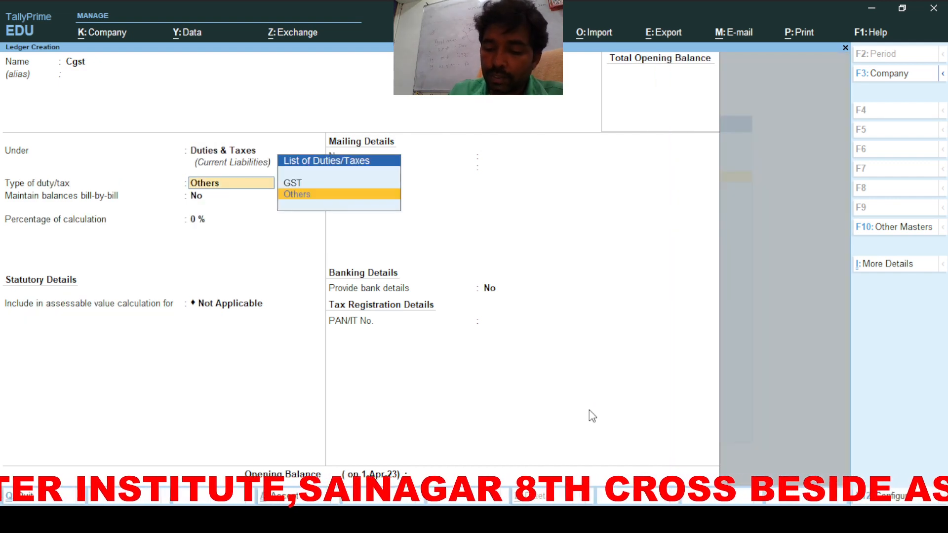
key(Up)
key(Return)
key(Return)
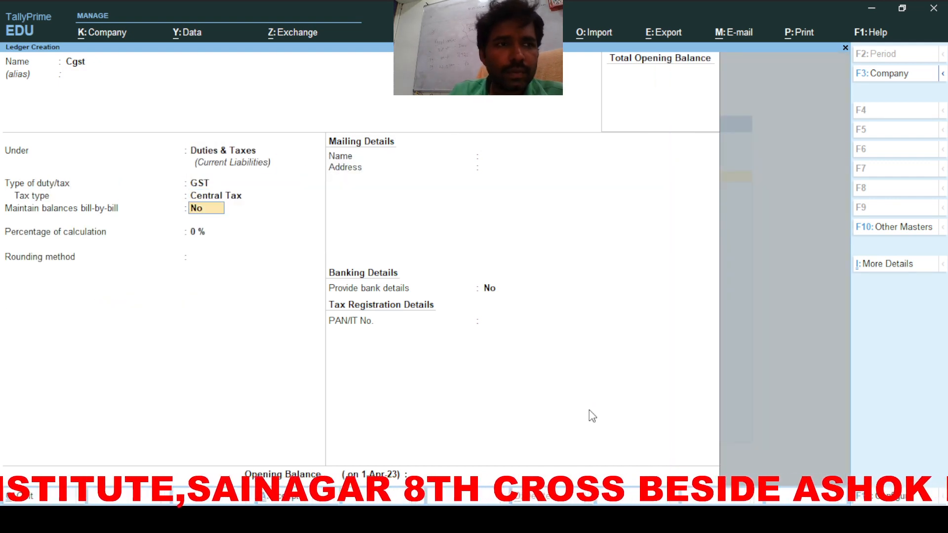
key(ctrl+a)
Step: Create the Sgst ledger under Duties & Taxes as GST State Tax
text(S)
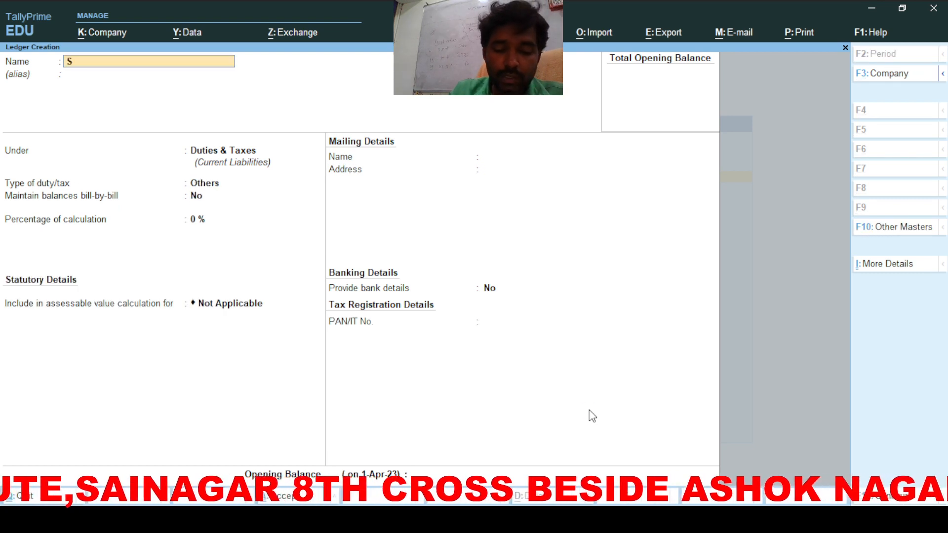
text(gst)
key(Return)
key(Return)
key(Return)
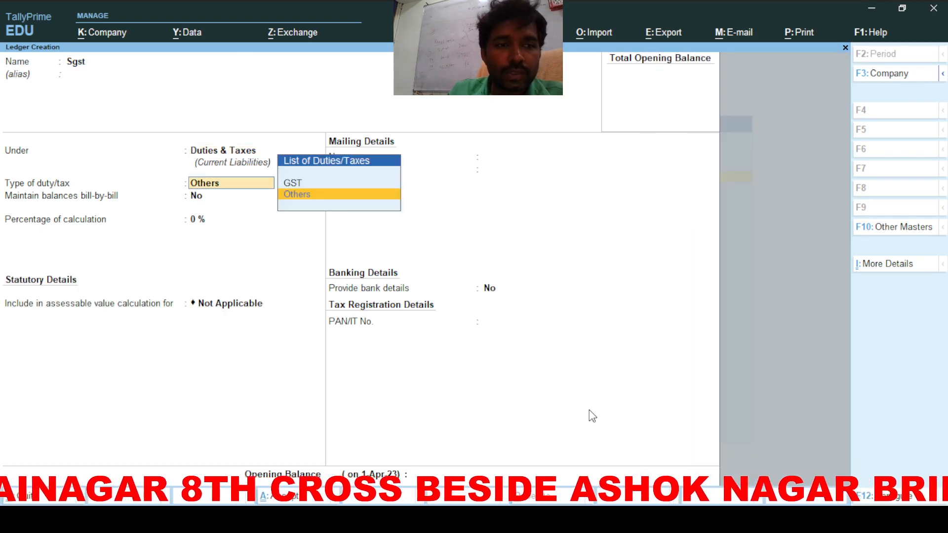
key(Up)
key(Return)
key(Down)
key(Down)
key(Down)
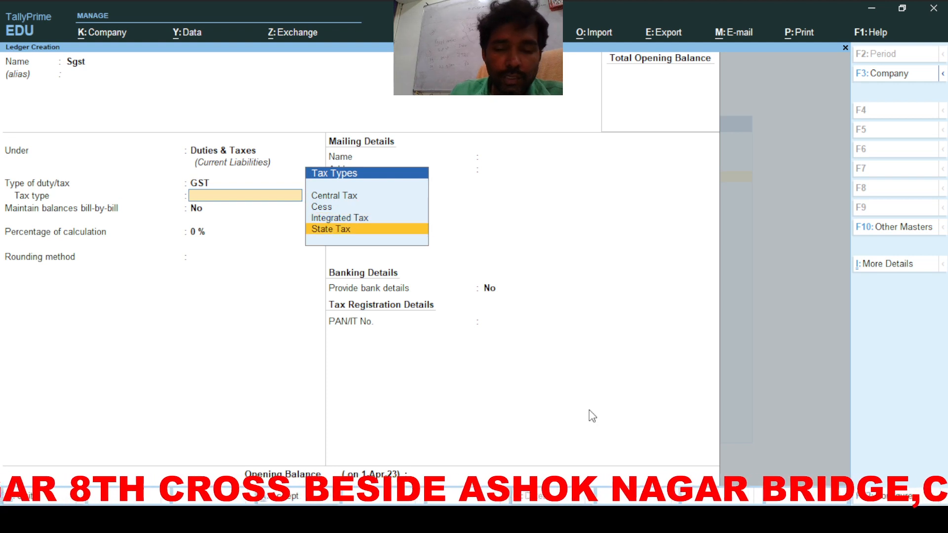
key(Return)
key(ctrl+a)
Step: Create a Pur ledger under Purchase Accounts with Goods as type of supply
text(Pu)
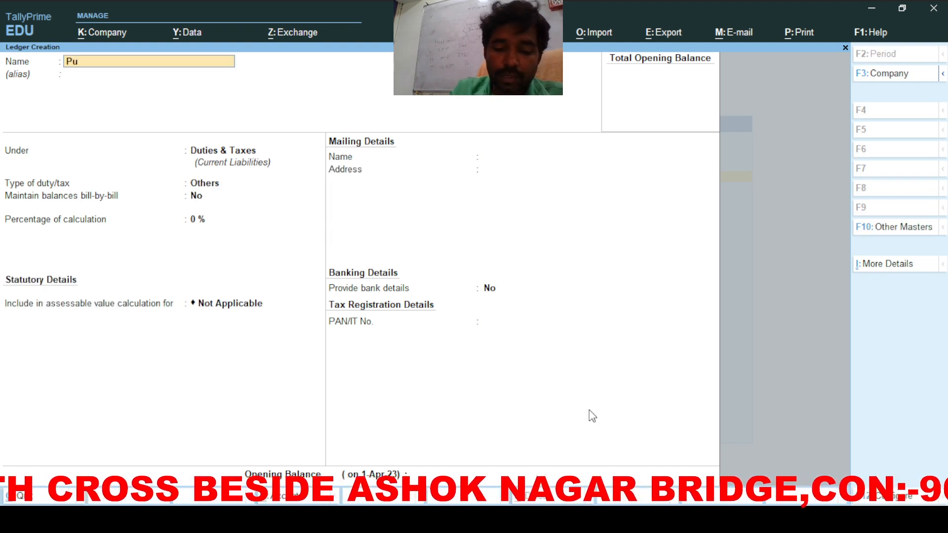
text(r)
key(Return)
key(Return)
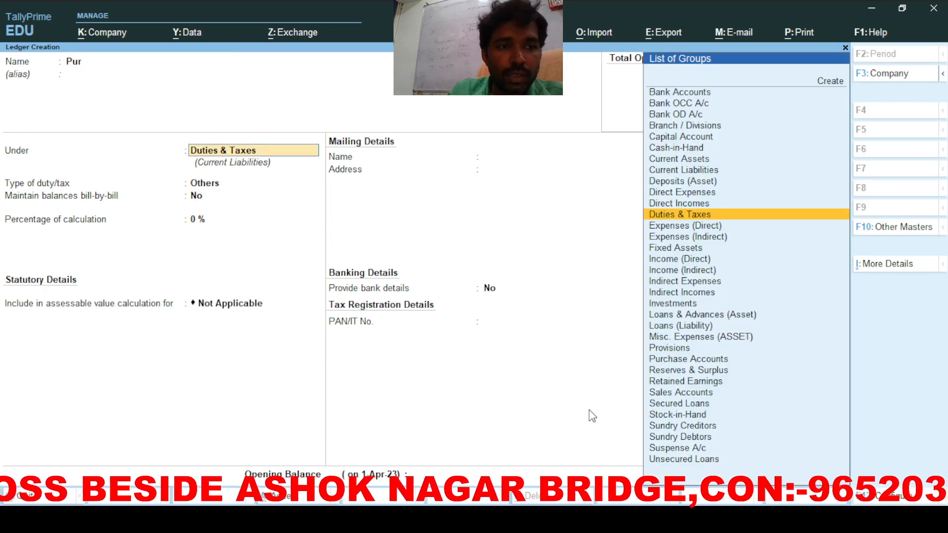
text(P)
key(Down)
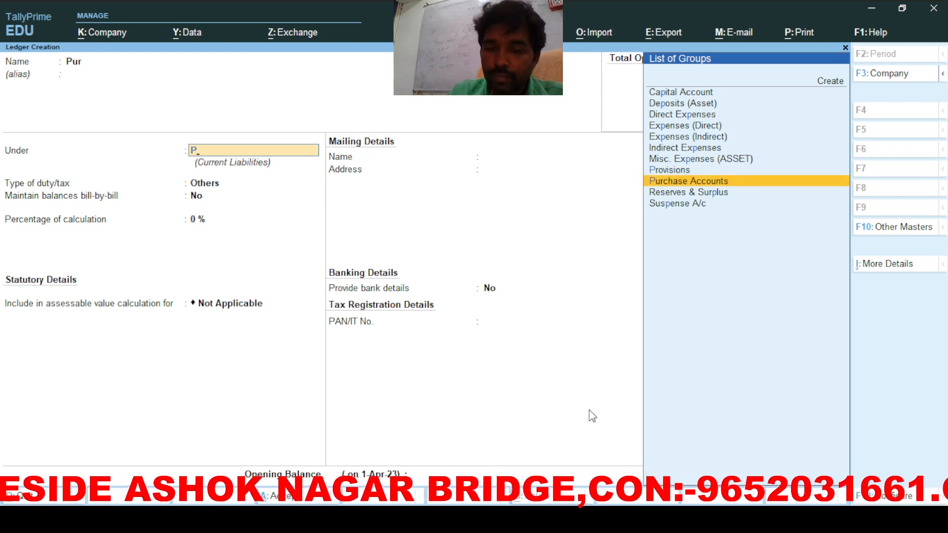
key(Return)
key(Return)
key(Return)
key(Return)
key(Return)
key(Up)
key(Return)
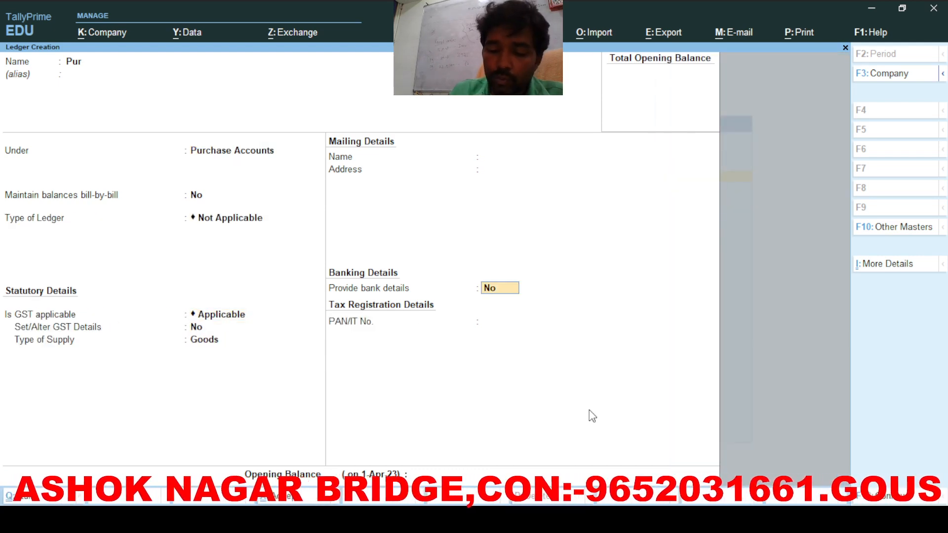
key(Return)
Step: Create a Sales ledger under Sales Accounts with Goods as type of supply
text(Sale)
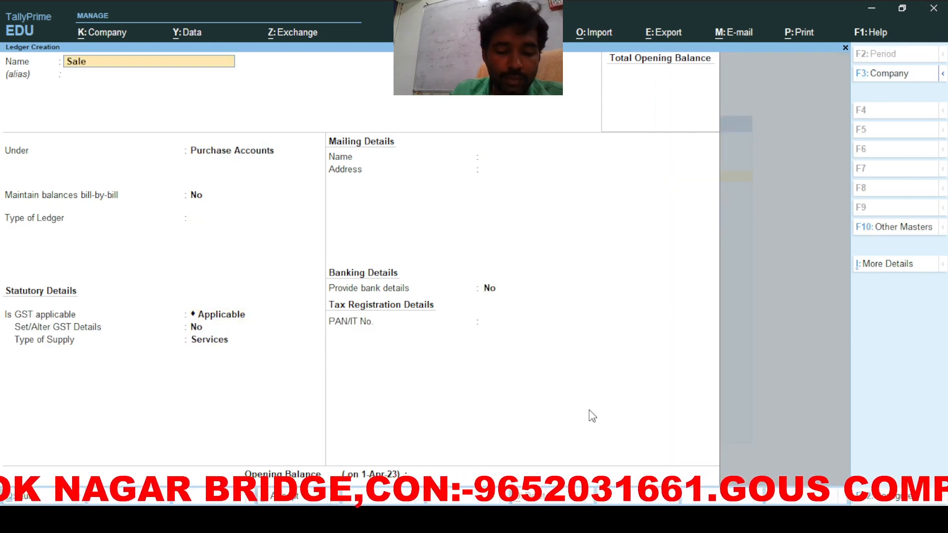
text(s)
key(Return)
key(Return)
text(Sa)
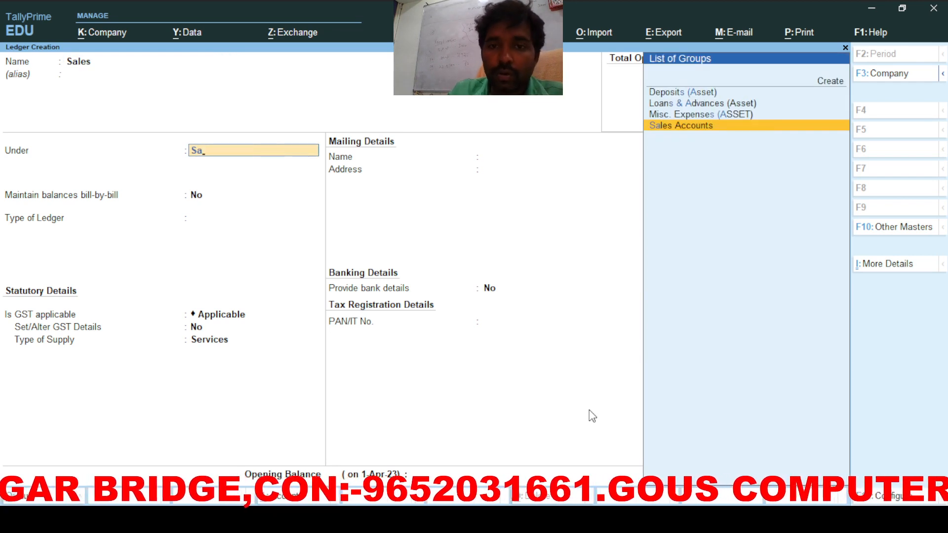
key(Return)
key(Return)
key(Return)
key(Return)
key(Return)
key(Up)
key(Return)
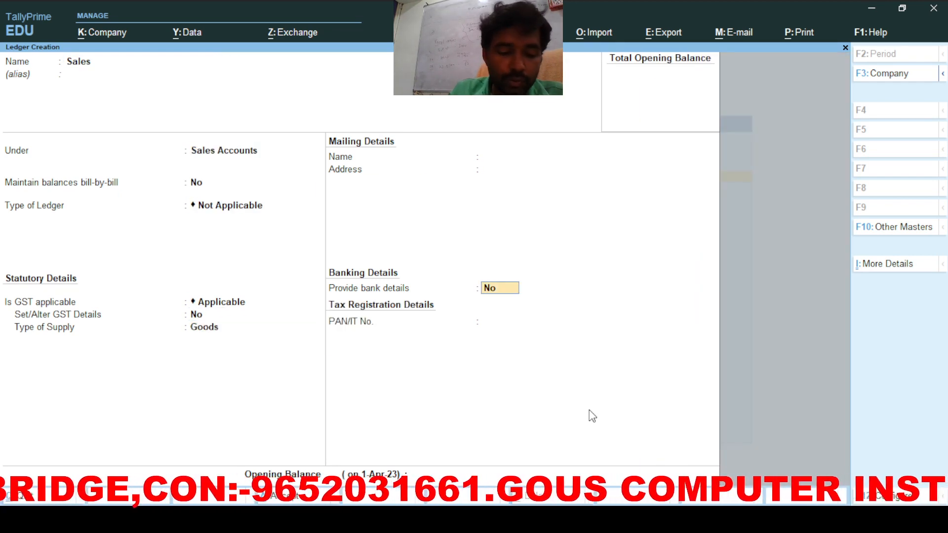
key(Return)
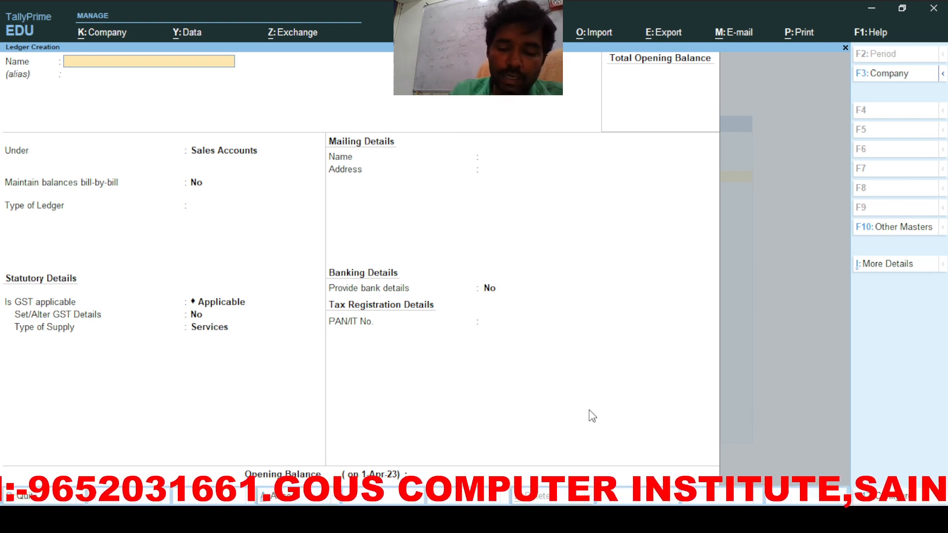
Step: Name the ledger Lucky Ele under Sundry Creditors with Regular GST registration
text(Luck)
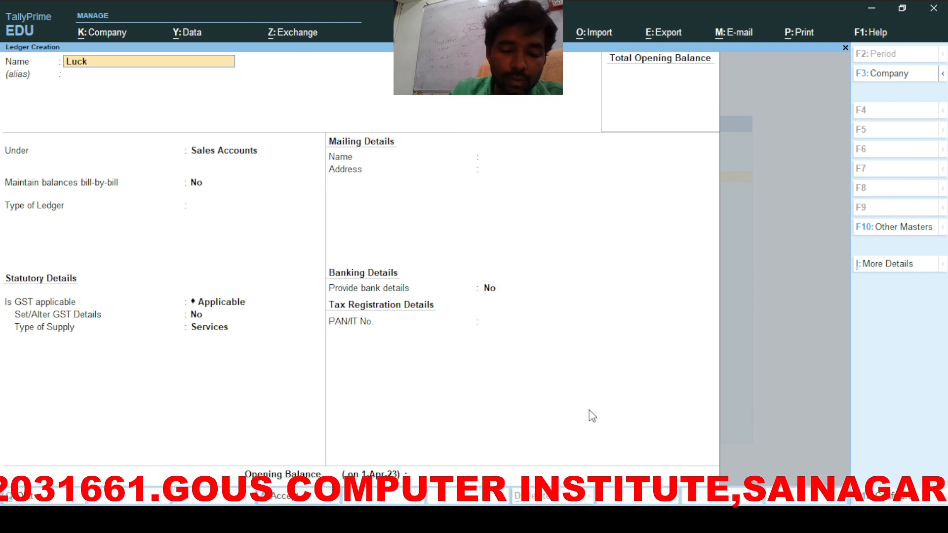
text(y Ele)
key(BackSpace)
text(Ele)
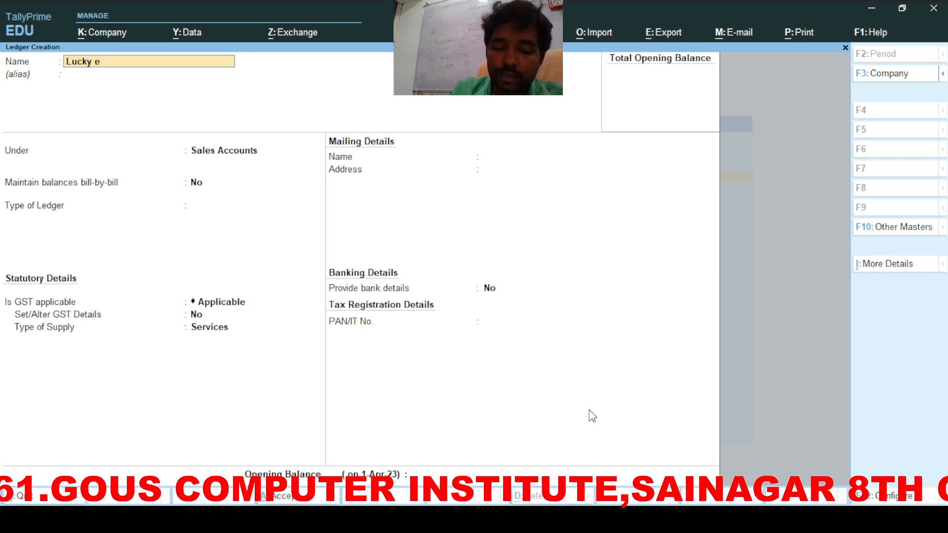
key(Return)
text(Su)
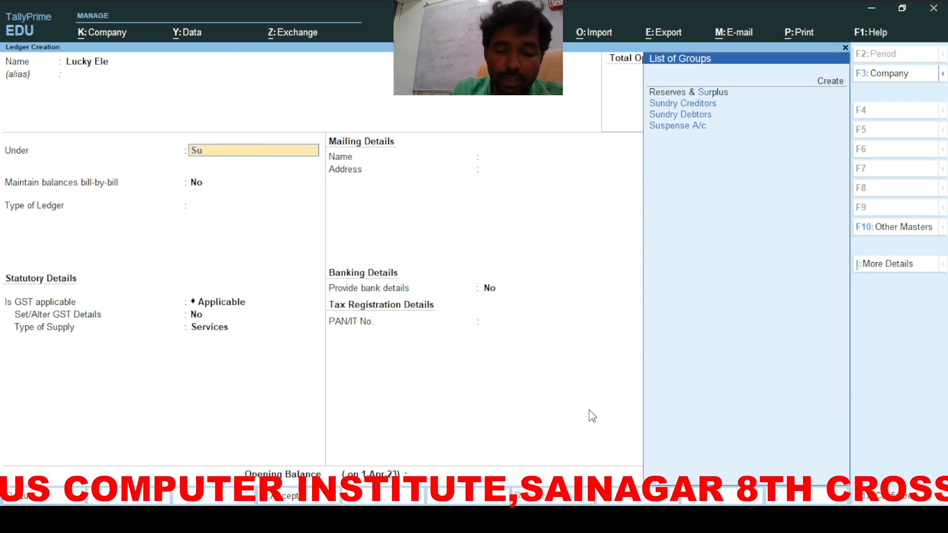
key(Down)
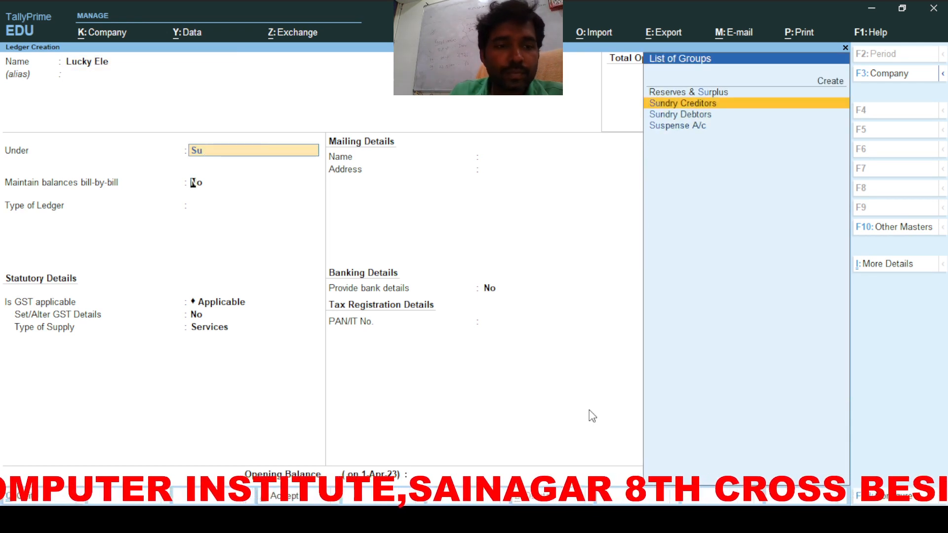
key(Return)
key(Return)
key(Return)
key(Return)
key(Return)
key(Return)
key(Return)
key(Return)
key(Return)
key(Return)
key(Return)
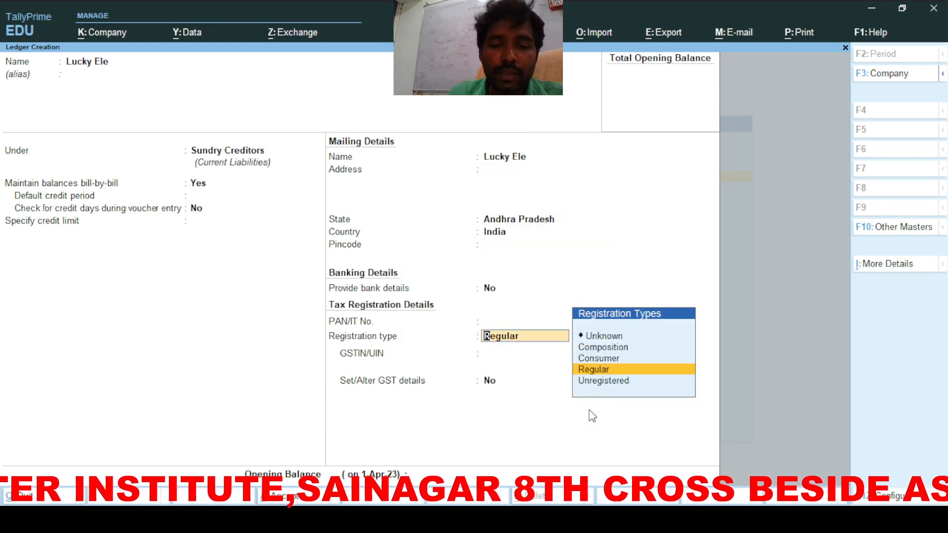
key(Return)
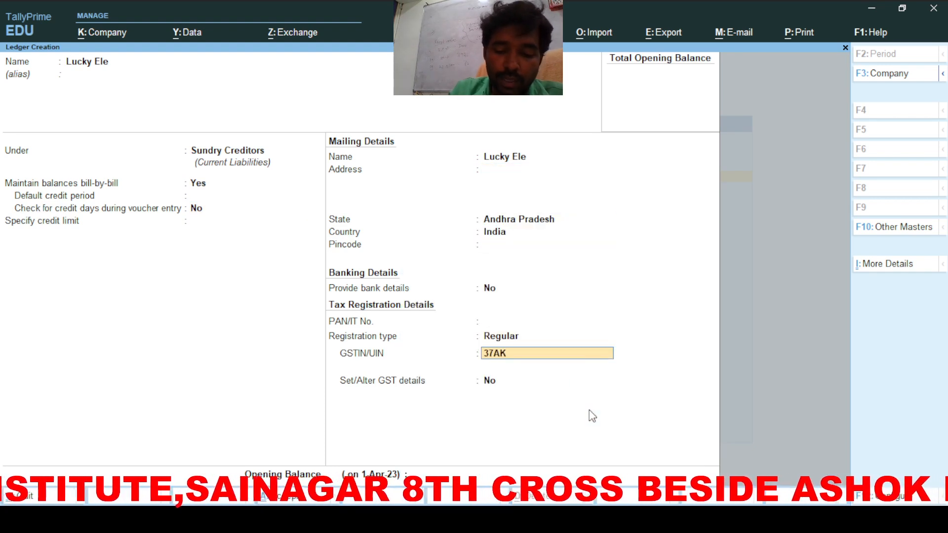
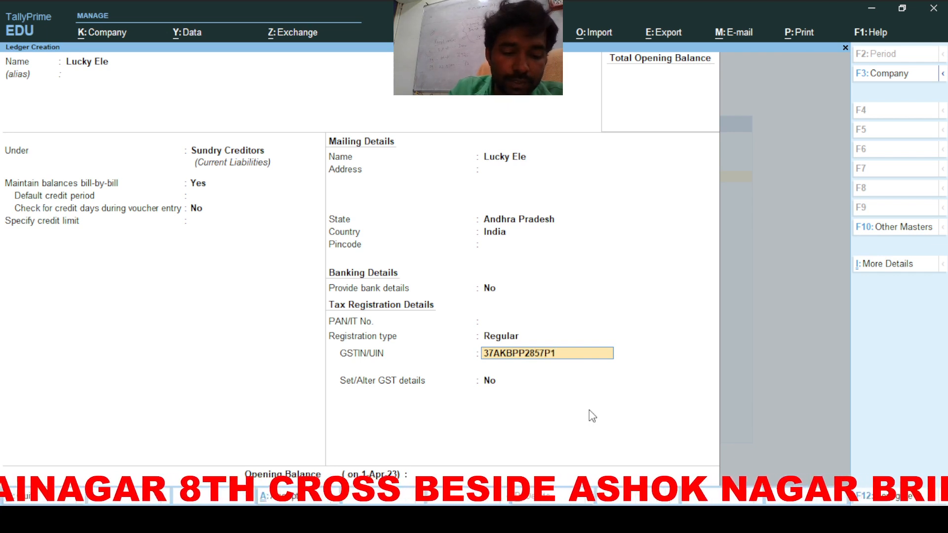
Step: Enter and correct the supplier's GSTIN, save Lucky Ele, and start the Mega Ele ledger
key(Return)
key(Return)
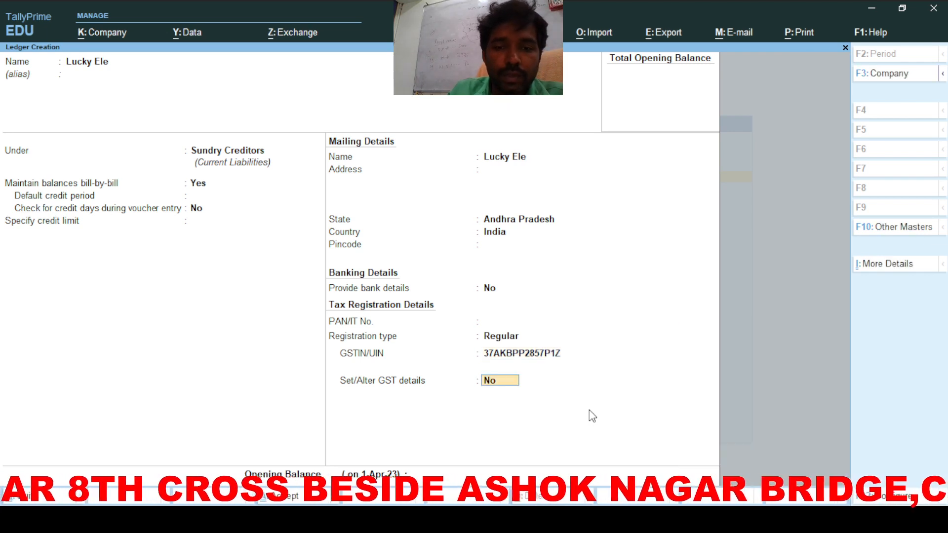
key(BackSpace)
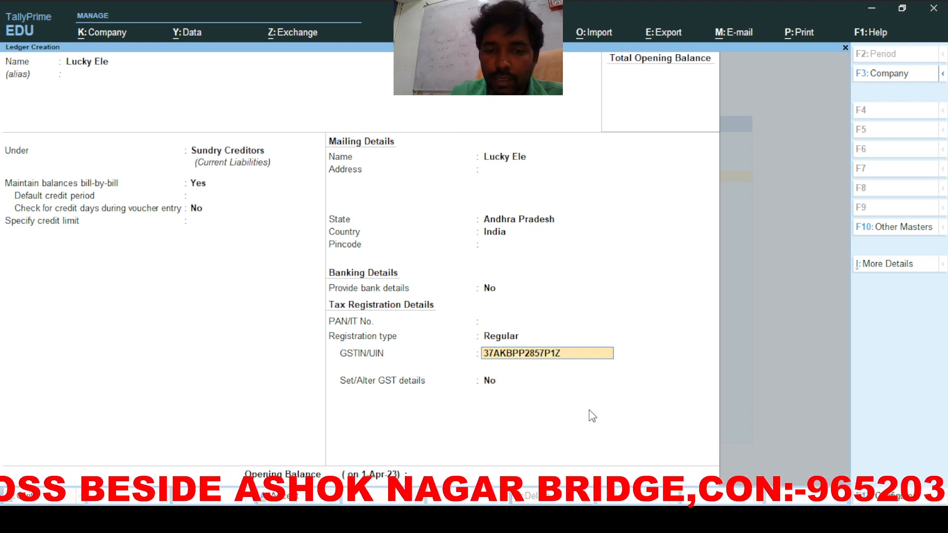
text(H)
key(Return)
key(Return)
key(Return)
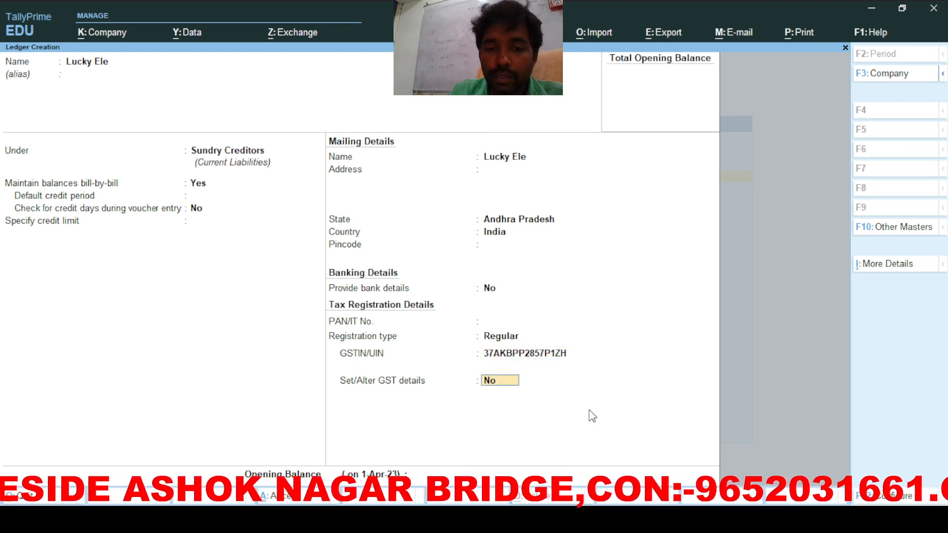
key(Return)
text(M)
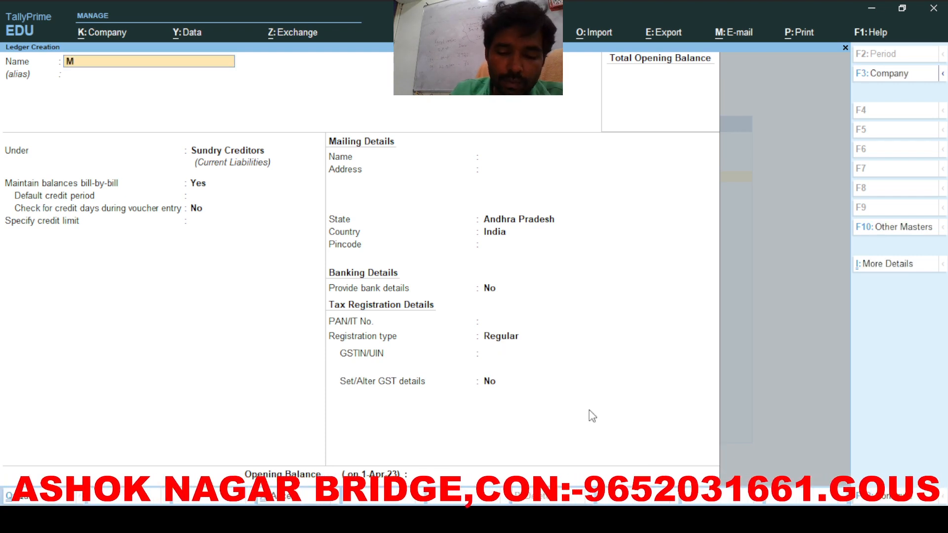
text(ega)
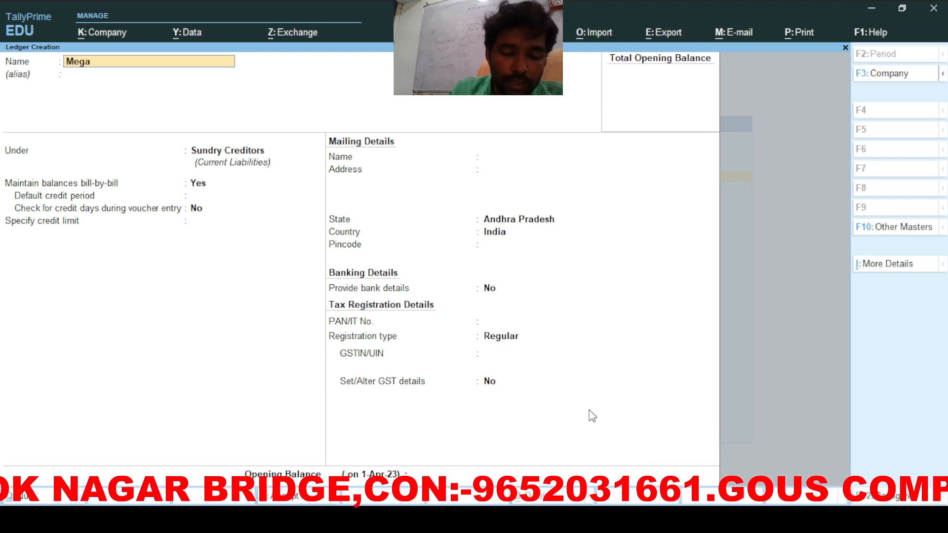
text( Ele)
Step: Put Mega Ele under Sundry Debtors, enter its GSTIN under Regular registration, and save
key(Return)
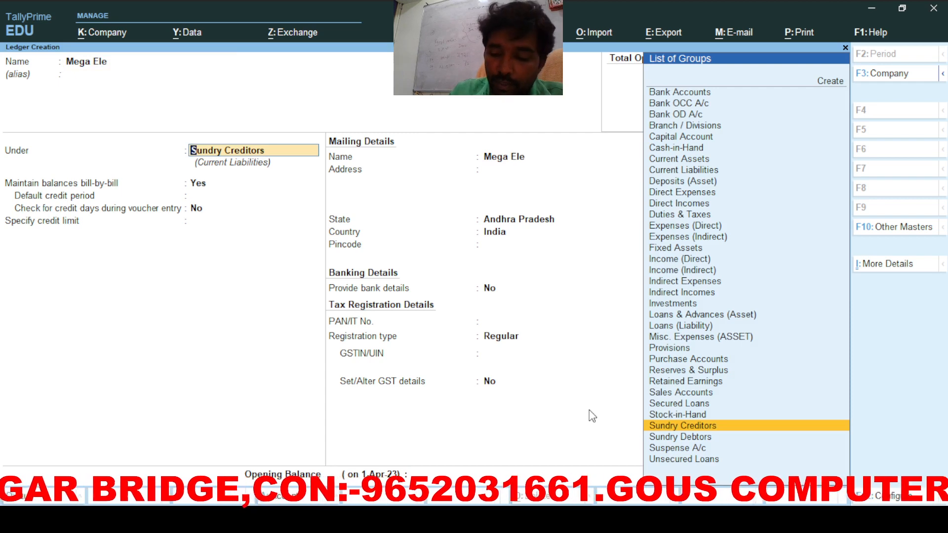
key(Down)
key(Return)
key(Return)
key(Return)
key(Return)
key(Return)
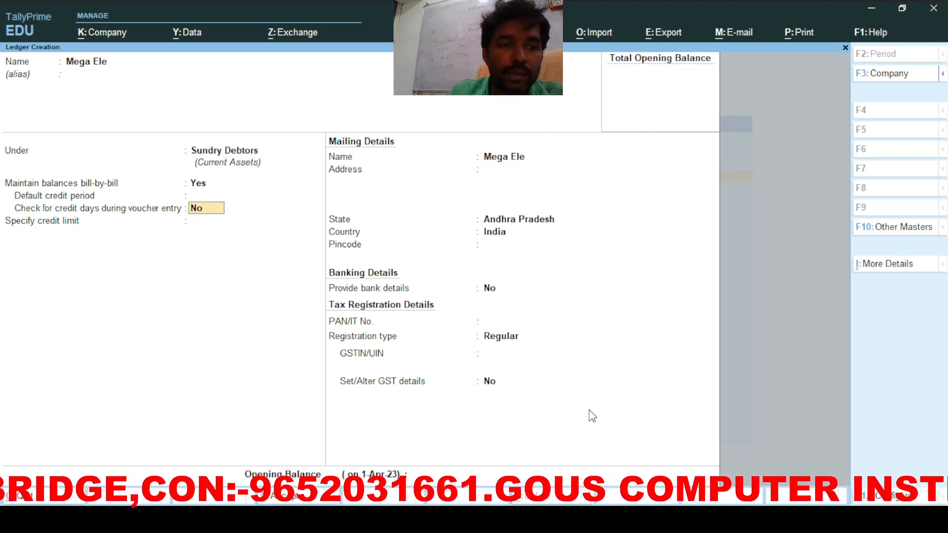
key(Return)
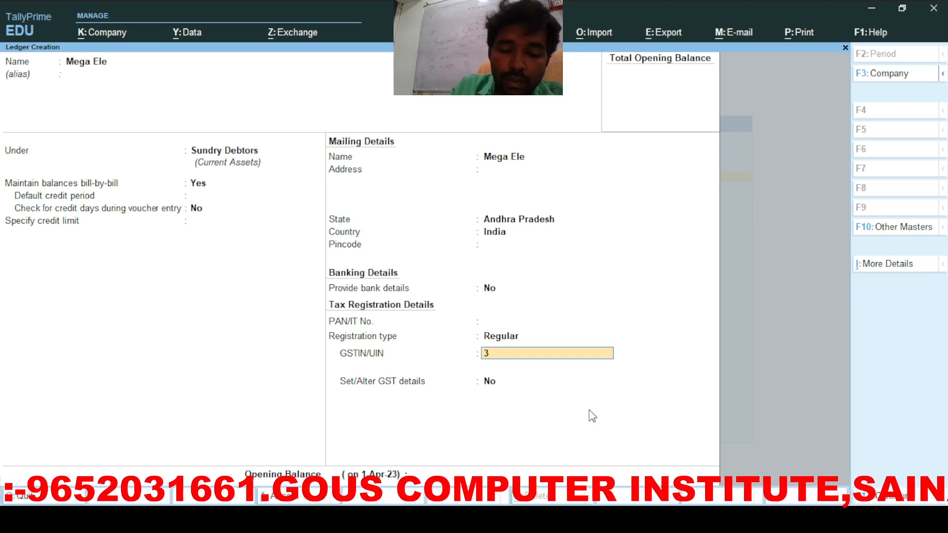
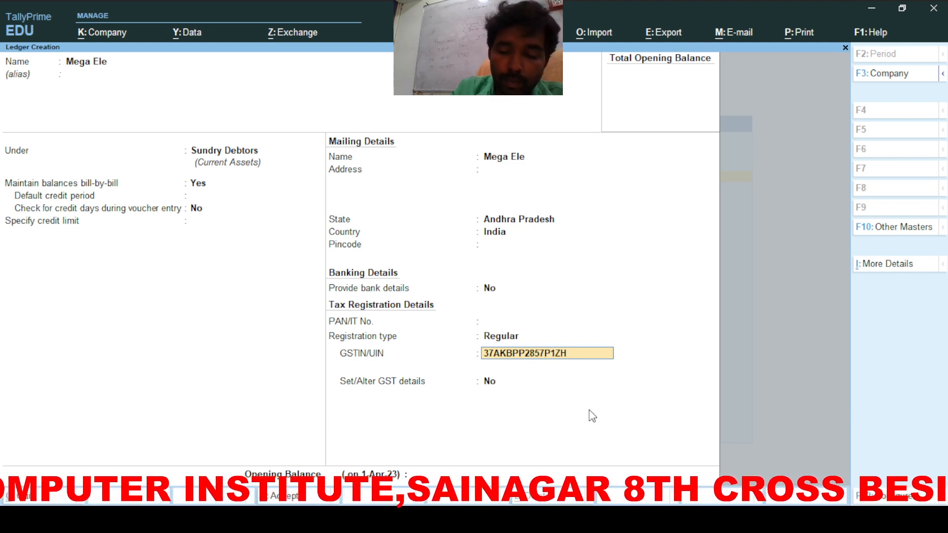
key(Return)
key(Return)
key(Return)
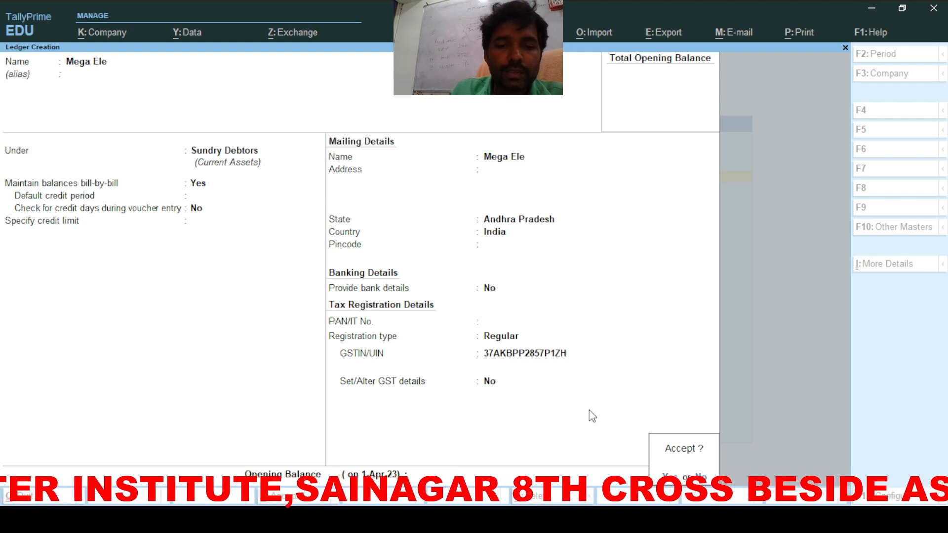
key(Return)
Step: Save a Nic Computers ledger under Sundry Creditors with its GSTIN under Regular registration
text(Ni)
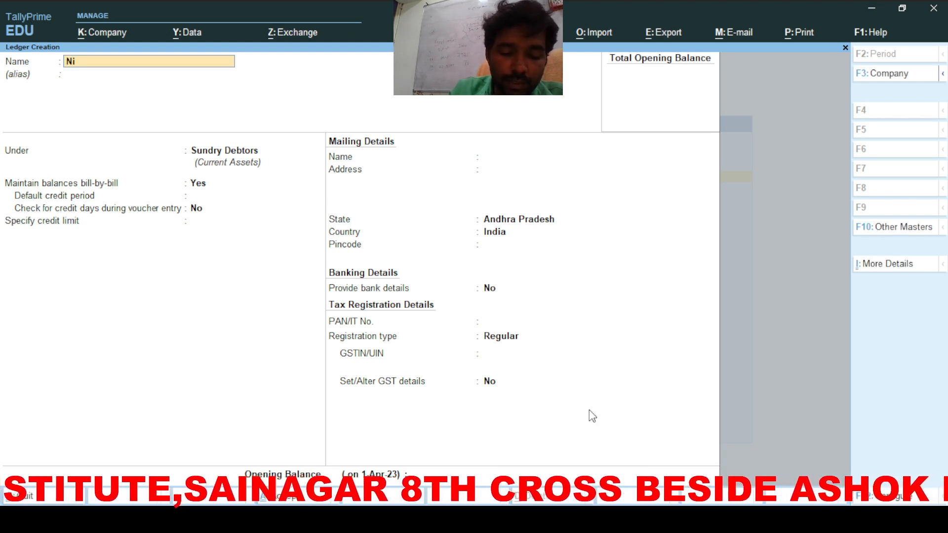
text(c comp)
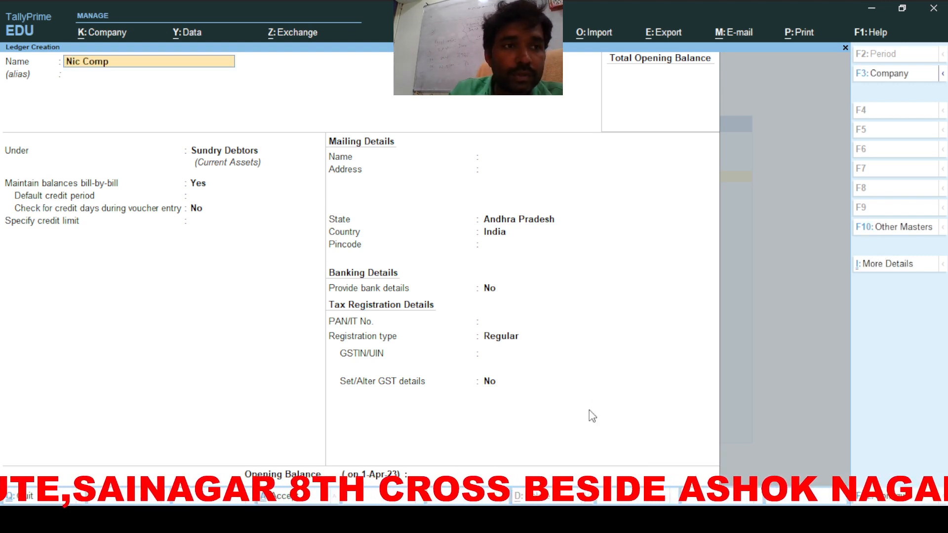
text(uters)
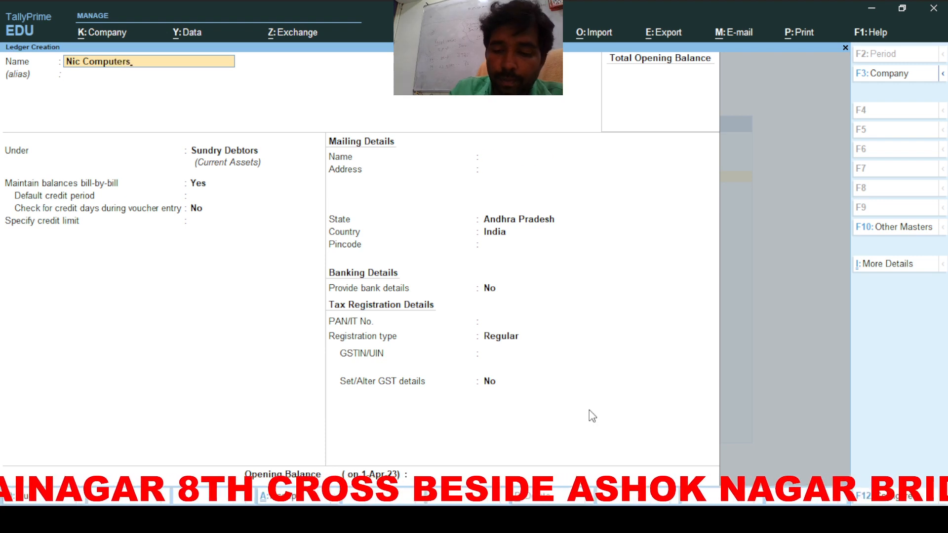
key(Return)
key(Up)
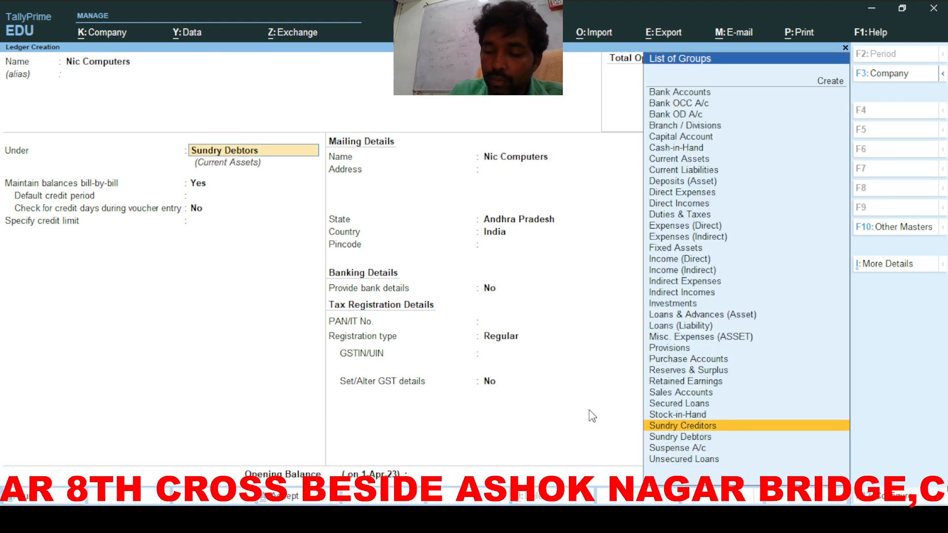
key(Return)
key(Return)
key(Return)
key(Return)
key(Return)
key(Return)
key(Return)
key(Return)
key(Return)
key(Return)
key(Return)
key(Return)
key(Return)
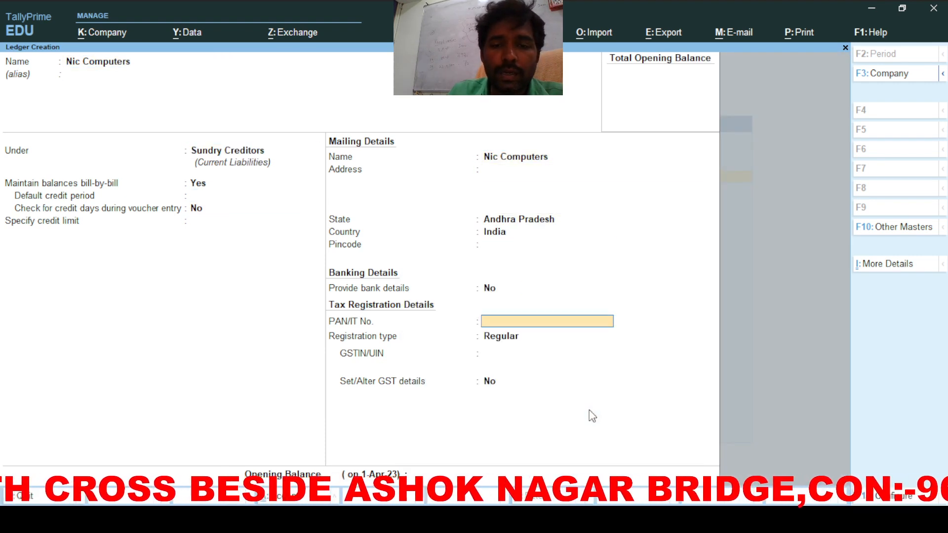
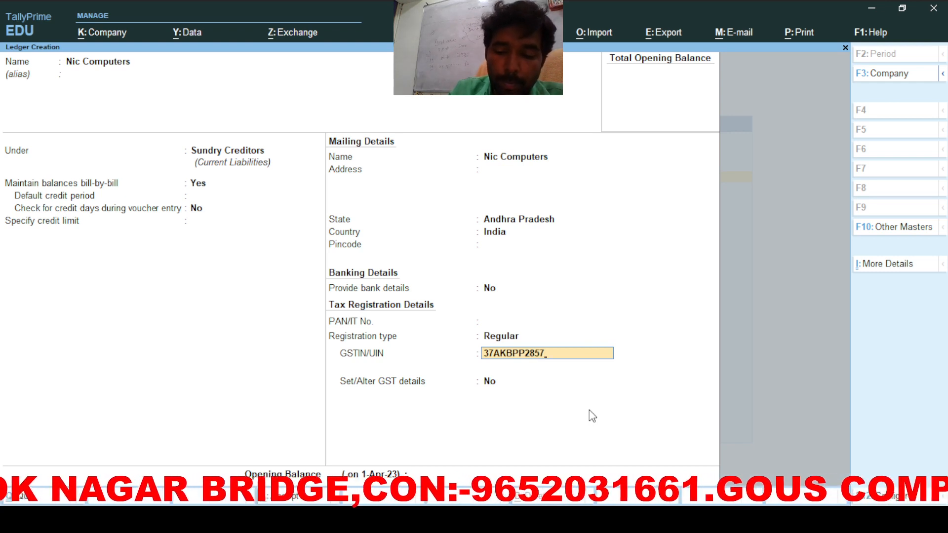
key(Return)
key(Return)
key(Return)
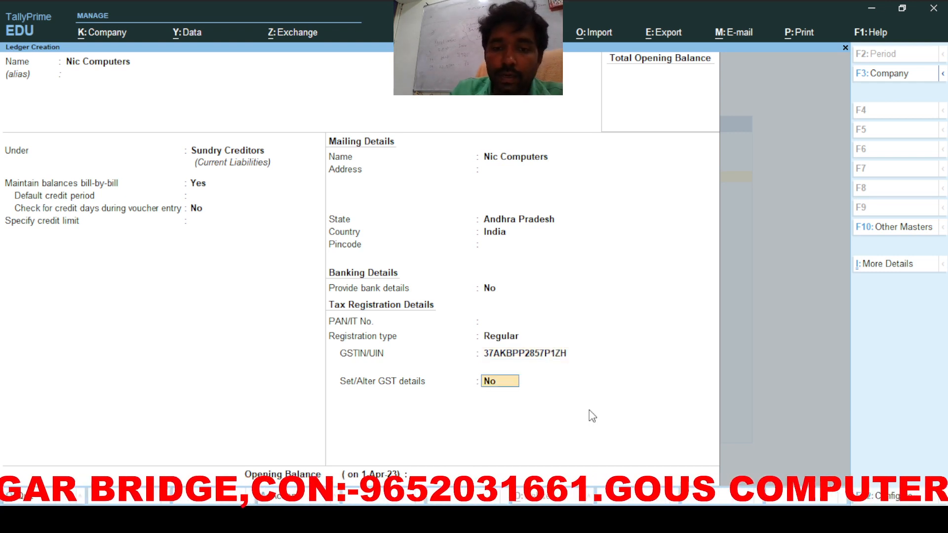
key(Return)
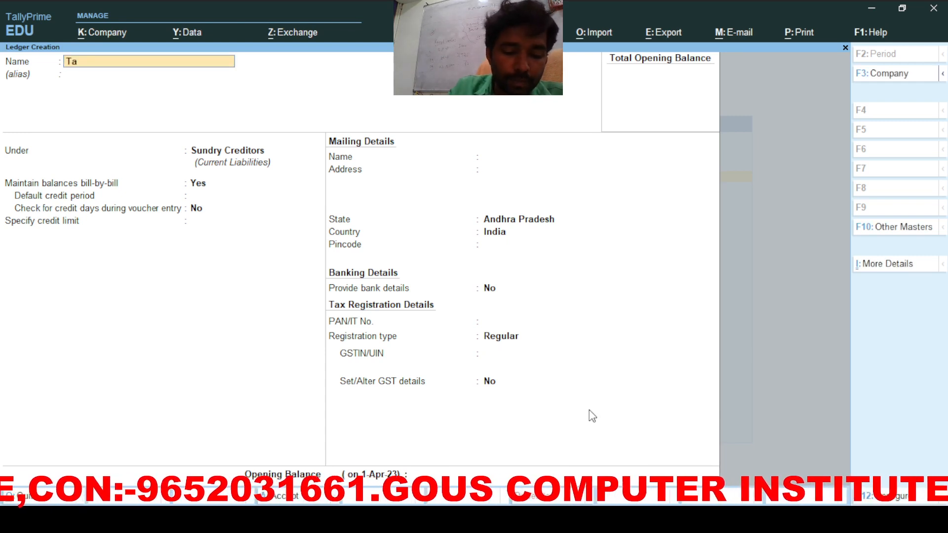
Step: Save a 'Tax on Fee Supply' ledger under Indirect Expenses with GST Not Applicable
text(Tax on)
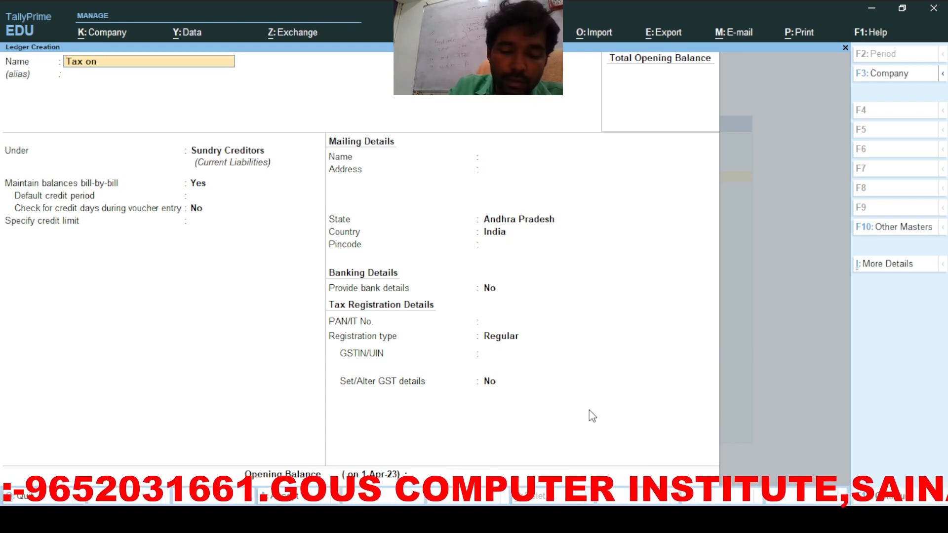
text( Fee Supply)
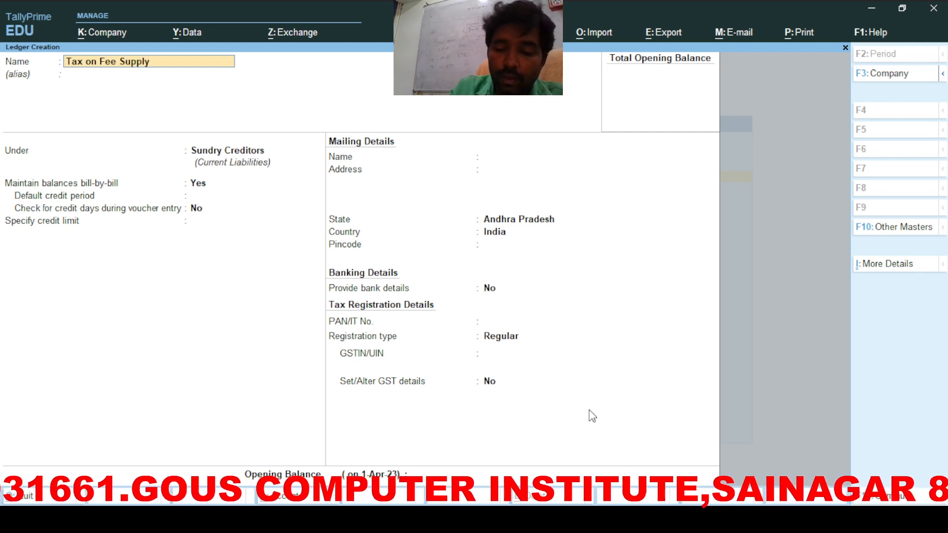
key(Return)
text(In)
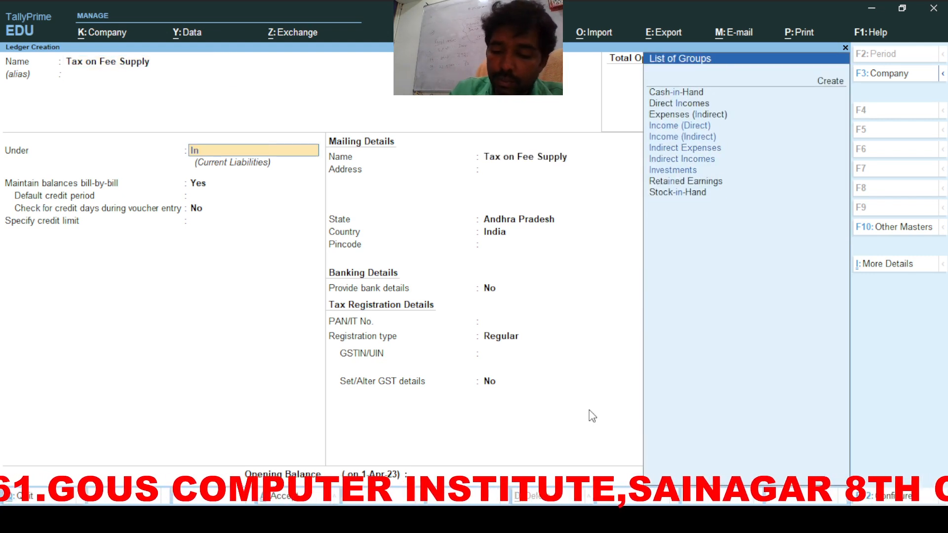
key(Down)
key(Down)
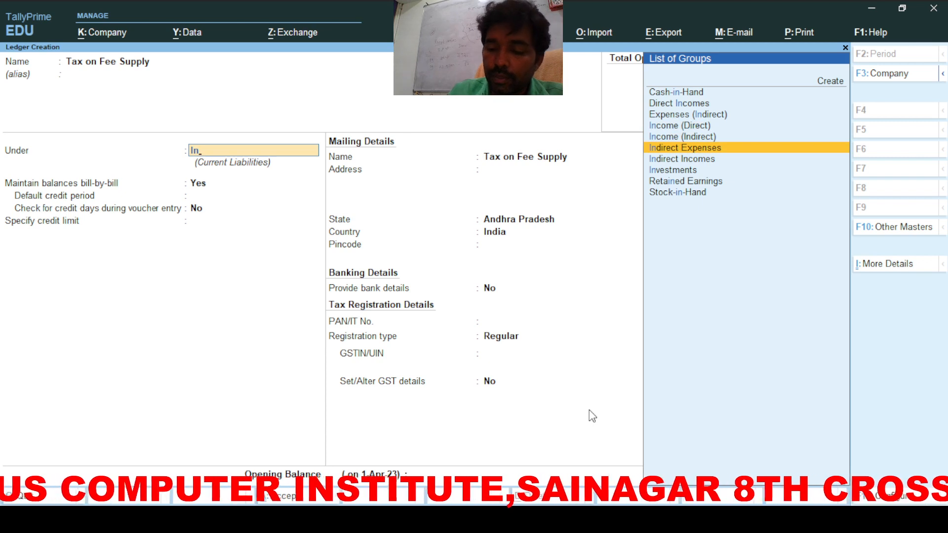
key(Return)
key(Return)
key(BackSpace)
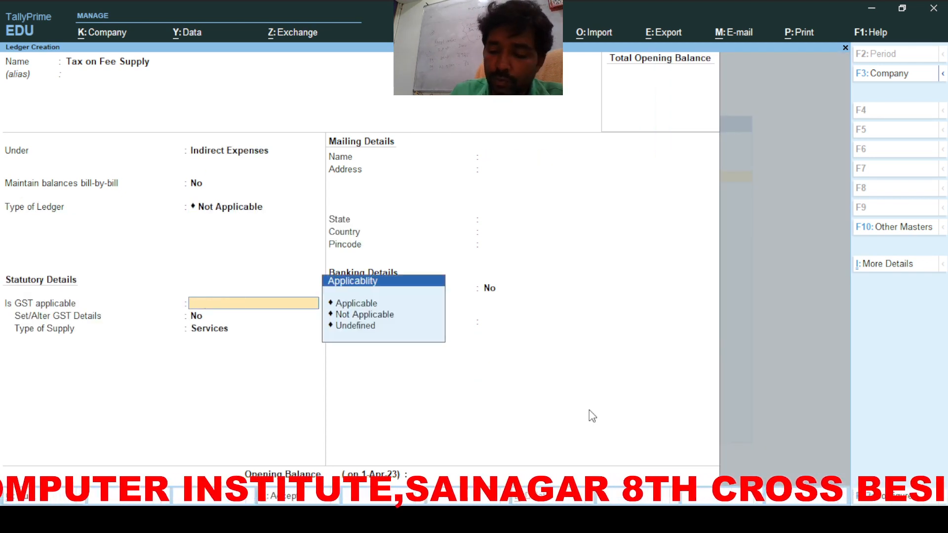
key(Down)
key(Down)
key(Return)
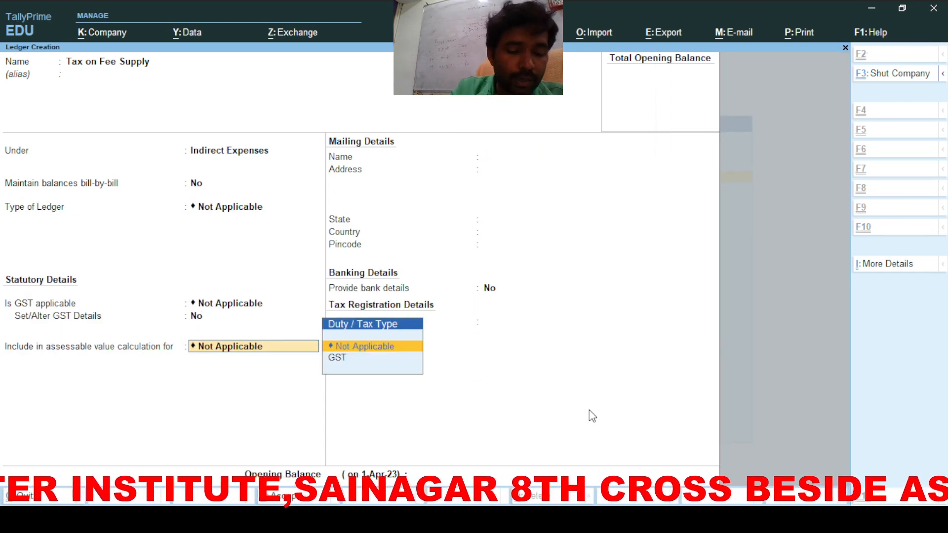
key(Return)
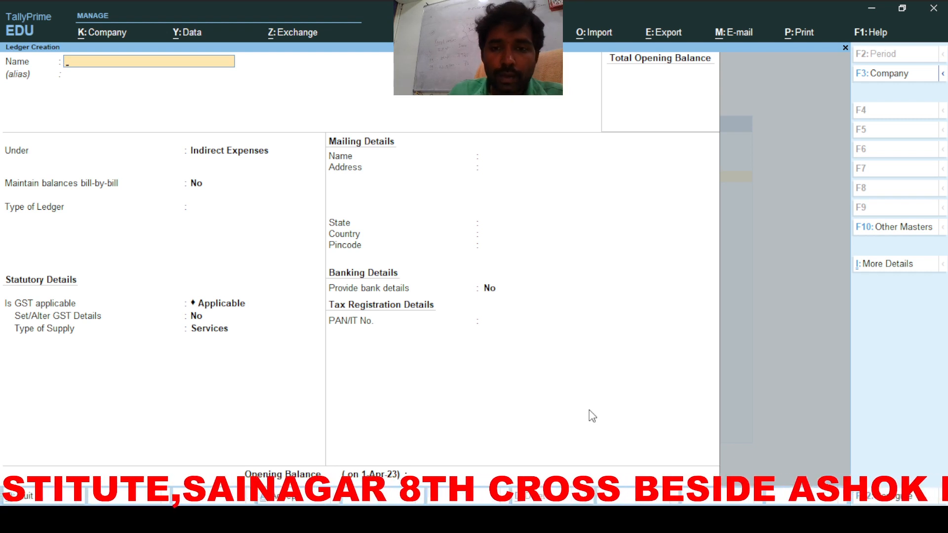
key(Escape)
Step: Begin a new stock item named Lg Monitor
key(Down)
key(Down)
key(Down)
key(Down)
key(Down)
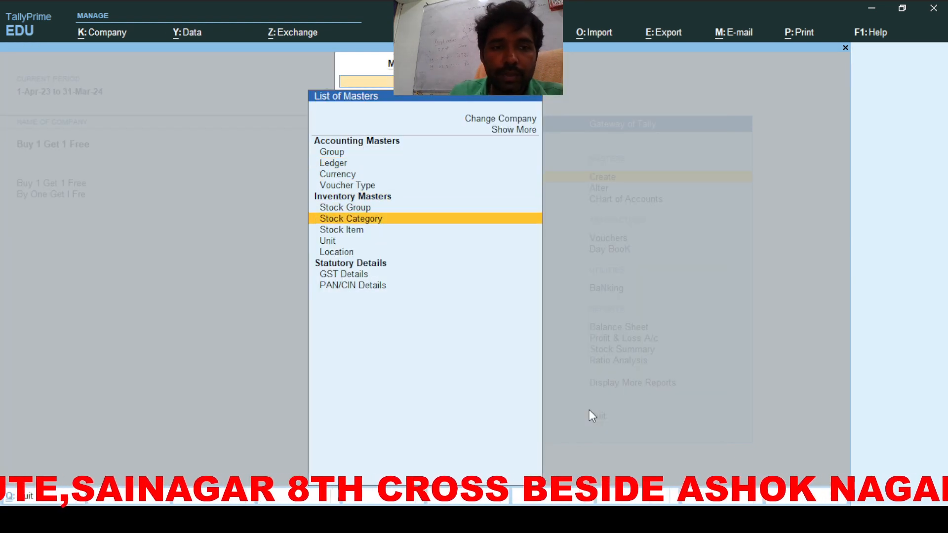
key(Return)
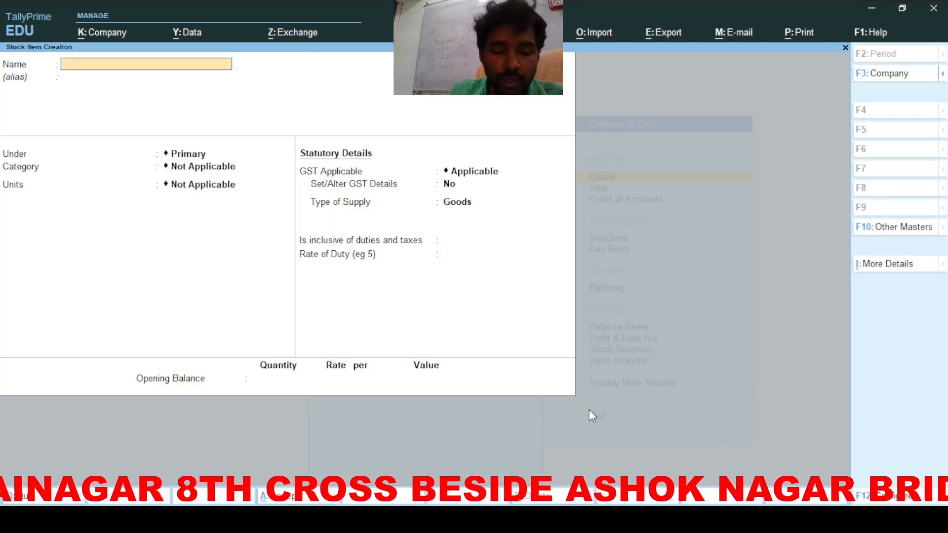
text(Lg Mo)
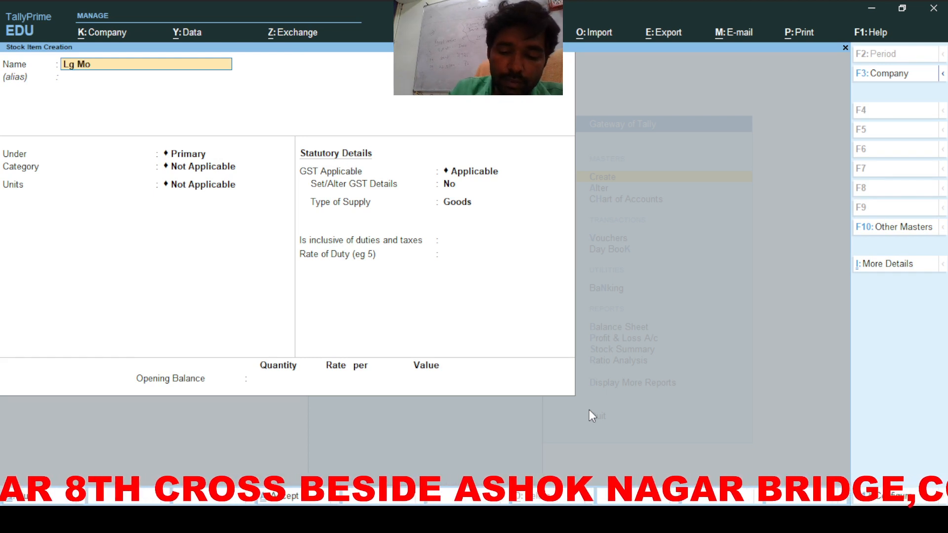
text(nitor)
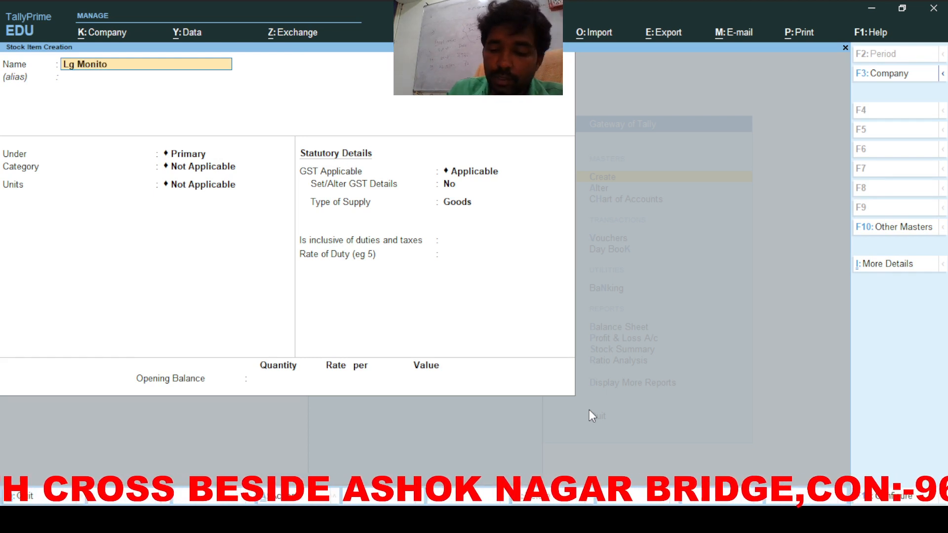
key(Return)
key(Return)
key(Return)
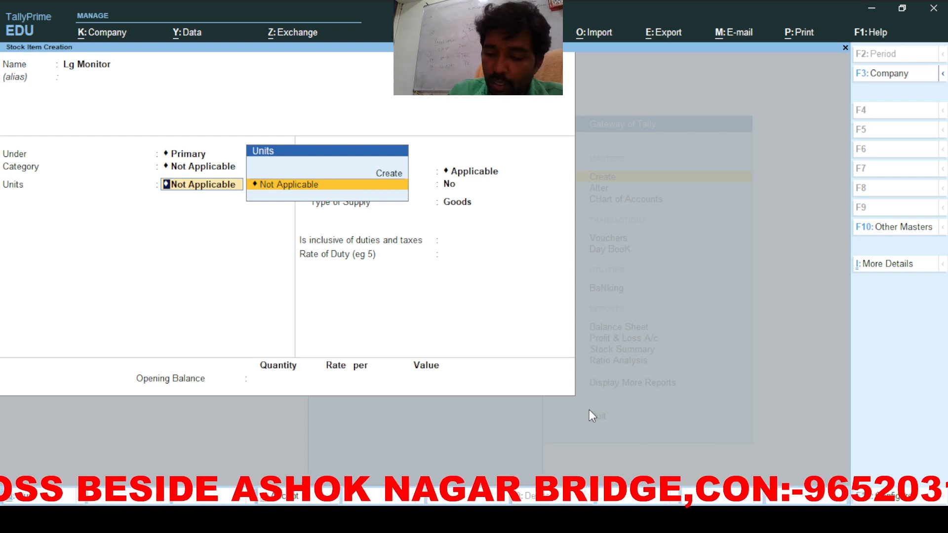
Step: Create the unit nos with quantity code NOS-NUMBERS
key(Up)
key(Return)
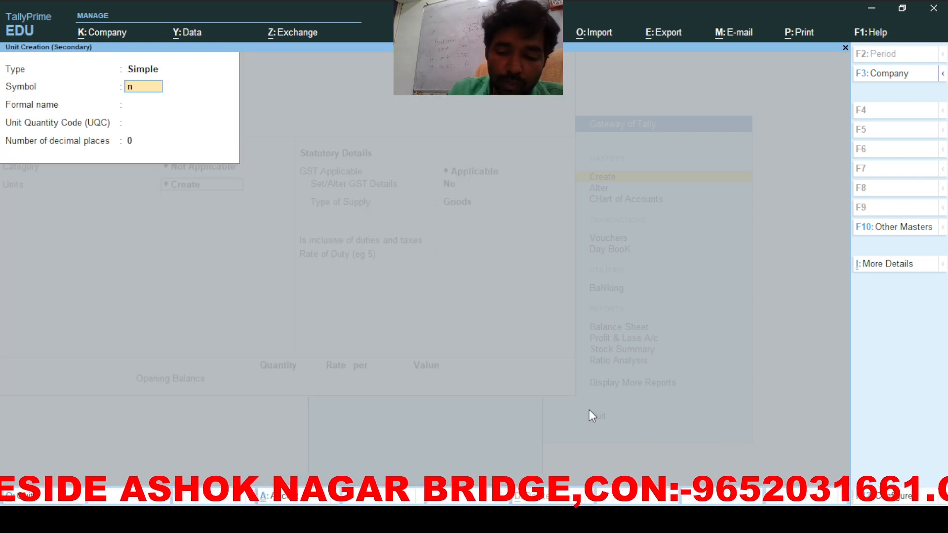
key(Return)
text(Num)
key(Return)
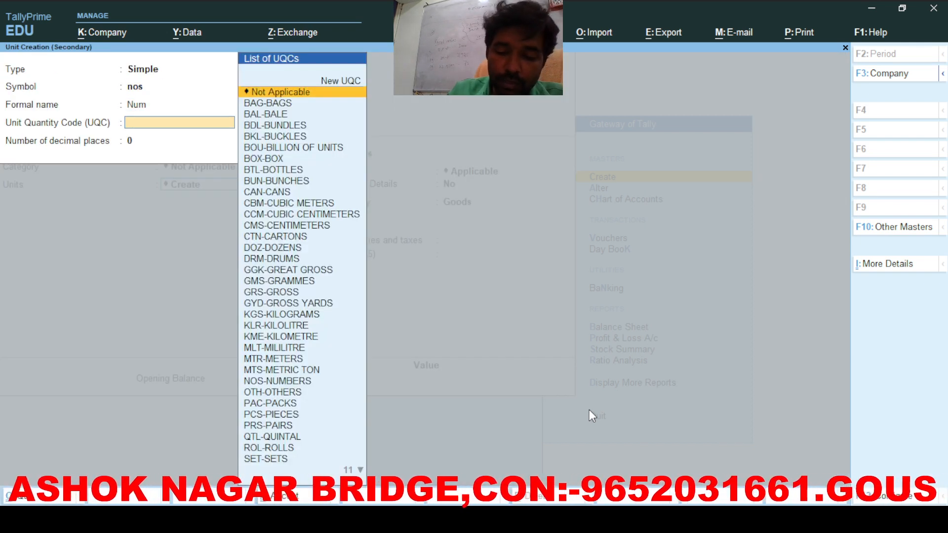
text(n)
key(Return)
key(Return)
Step: Give Lg Monitor HSN 1234, Taxable status and 18% integrated GST, then save it
key(Return)
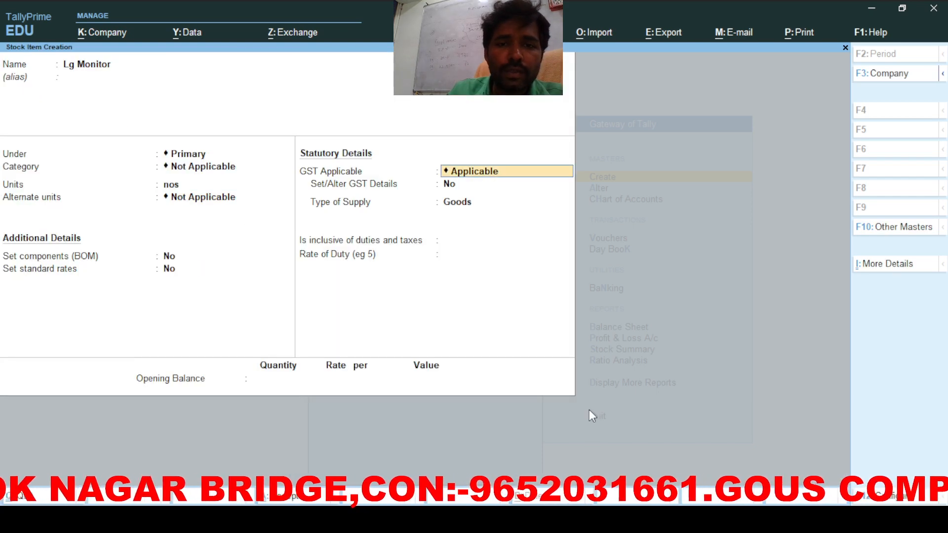
key(Return)
key(y)
key(Return)
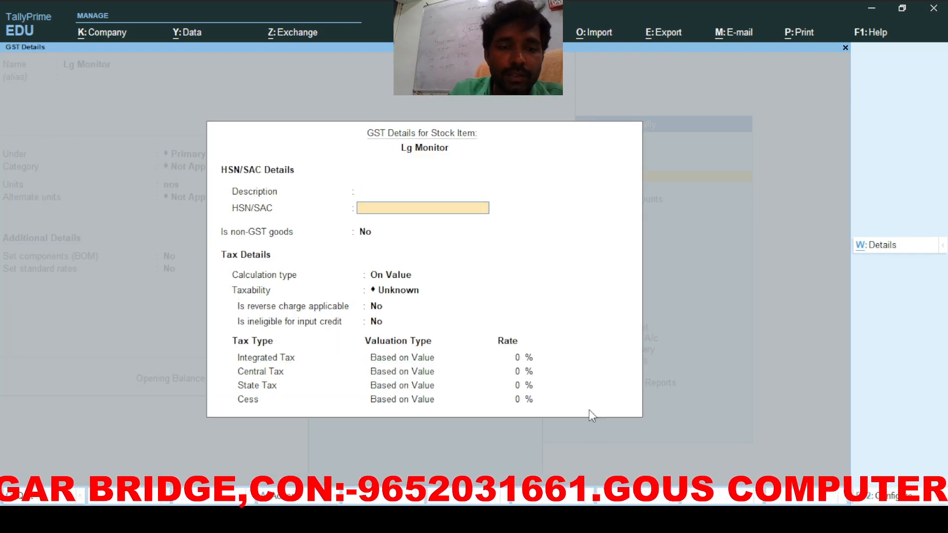
text(1234)
key(Return)
key(Return)
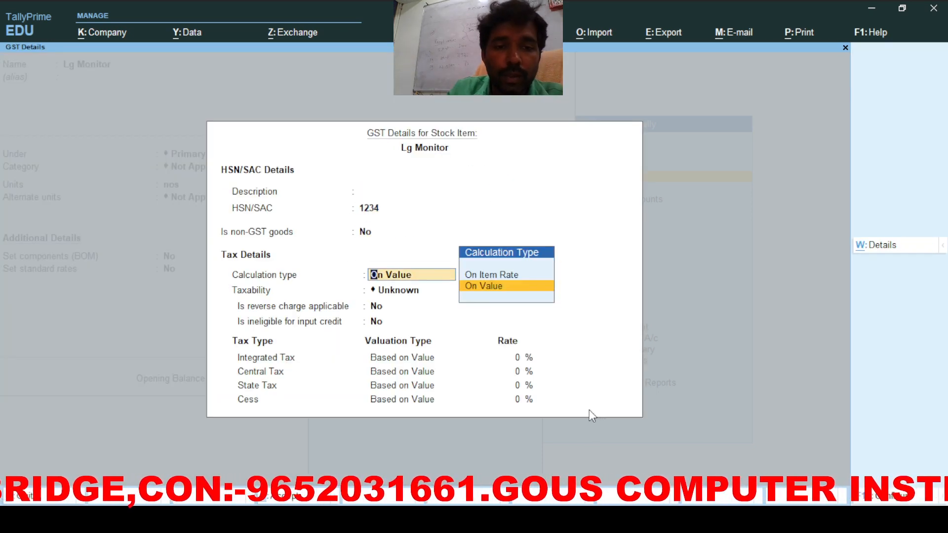
key(Return)
key(Down)
key(Down)
key(Down)
key(Return)
key(Return)
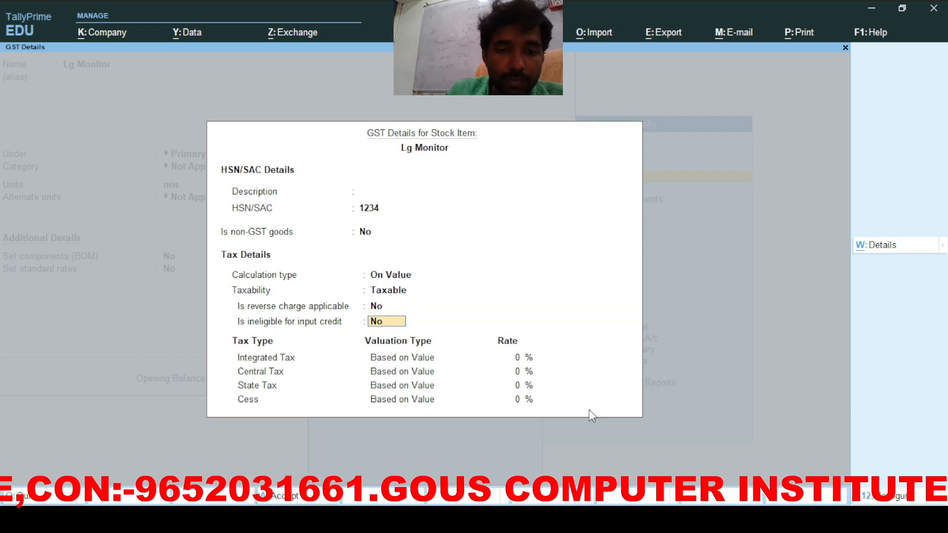
key(Return)
text(18)
key(Return)
key(Return)
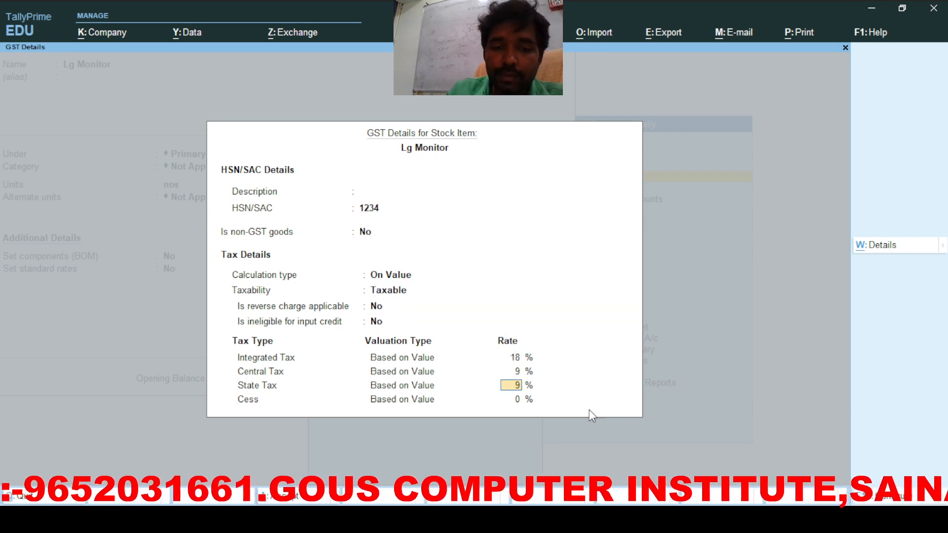
key(Return)
key(Return)
key(Return)
key(Return)
key(Return)
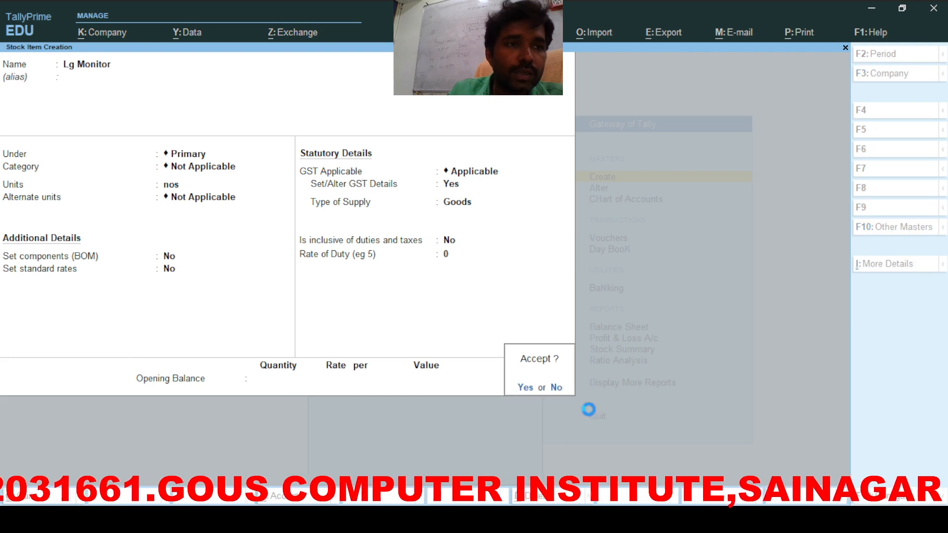
key(Return)
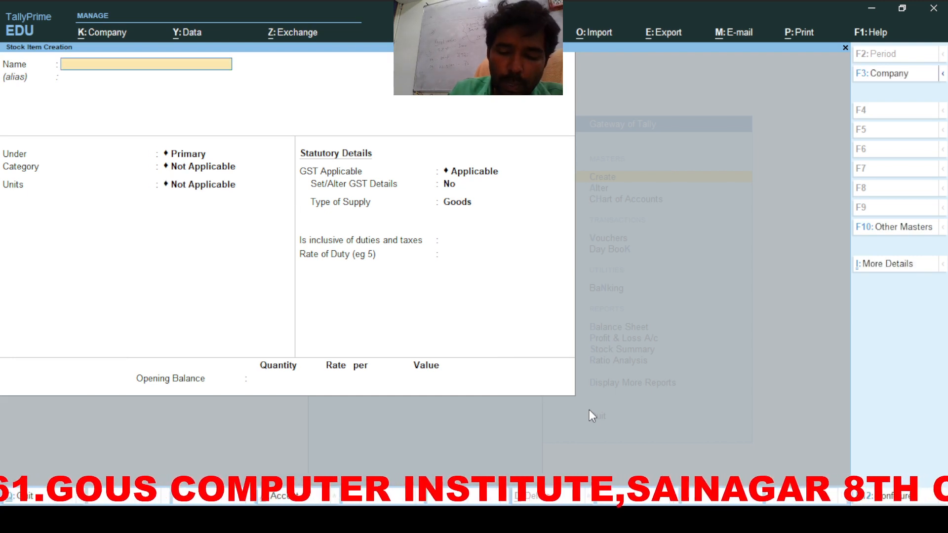
Step: Name a new stock item Hcl Monitor with unit nos
text(Hcl)
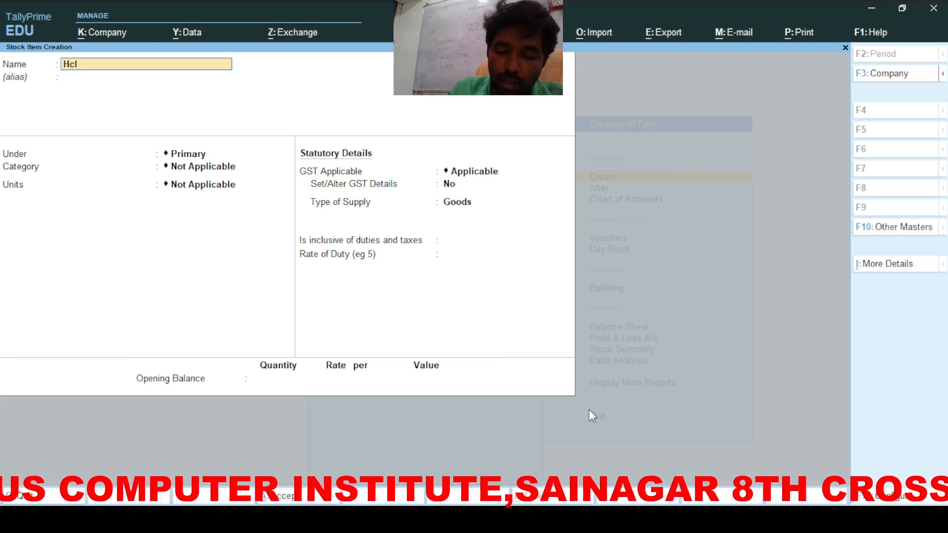
text( Monit)
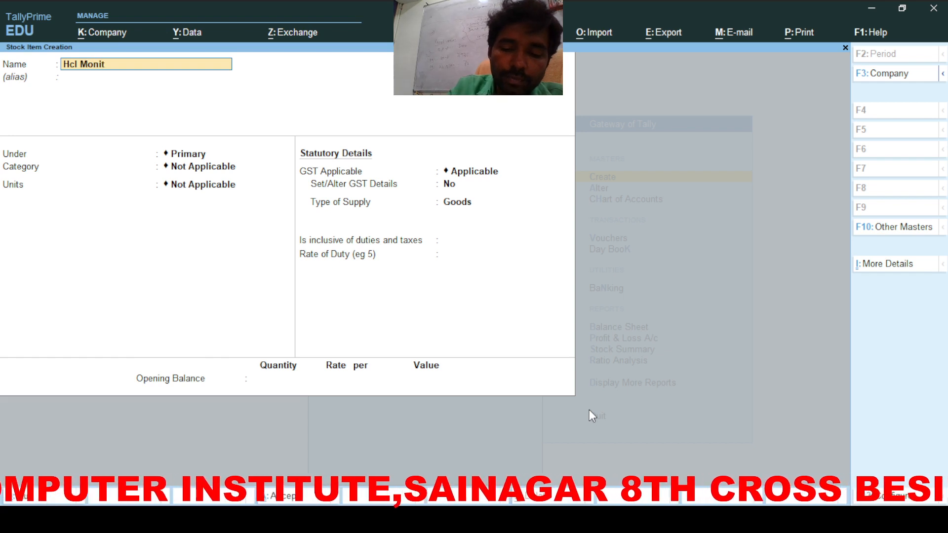
key(Return)
key(Return)
key(Return)
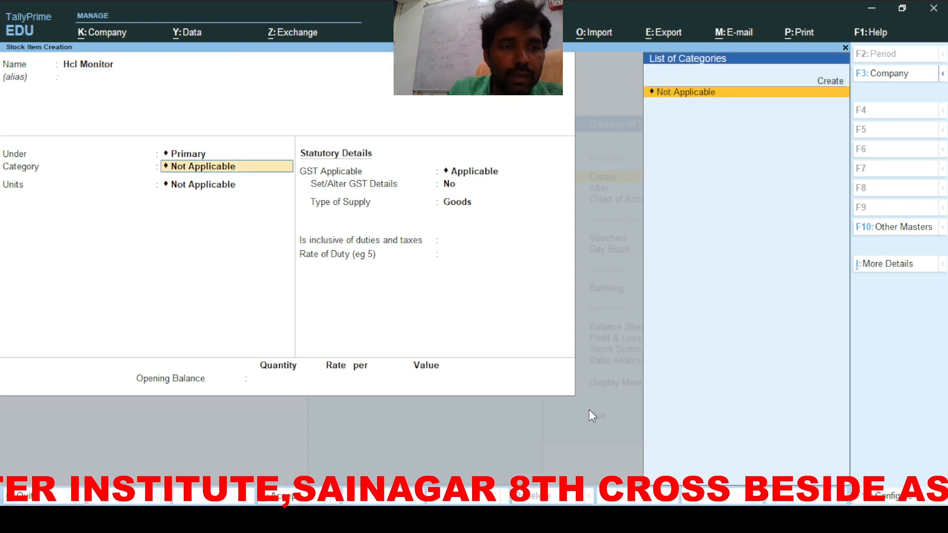
key(Down)
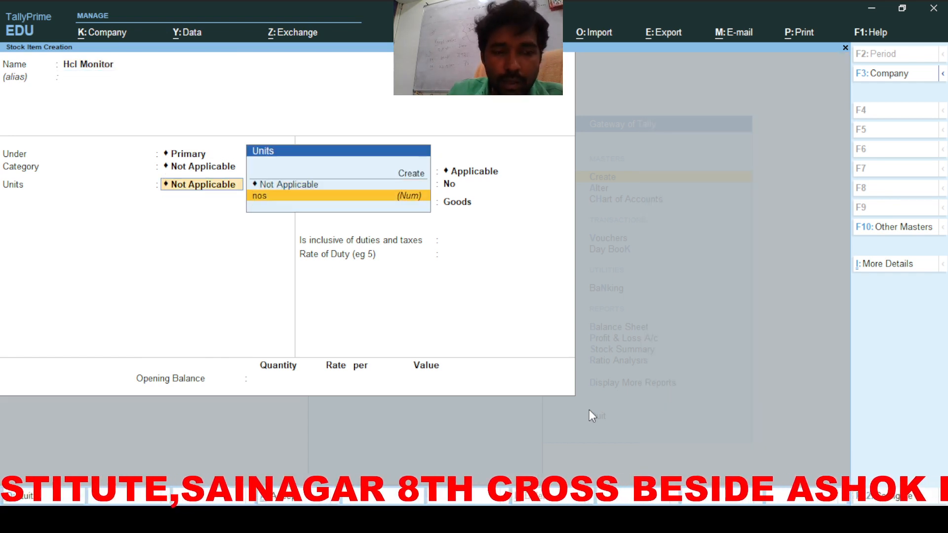
key(Return)
key(Return)
key(Return)
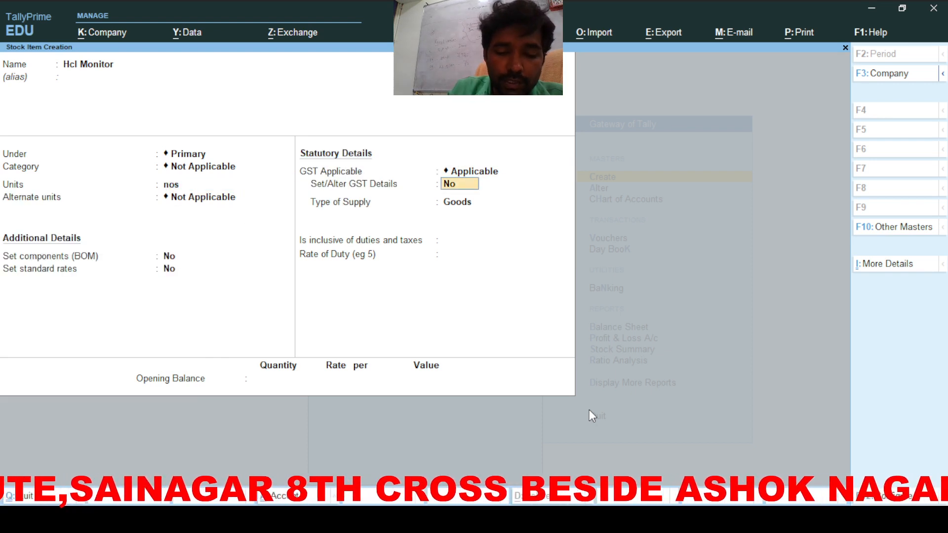
Step: Set Hcl Monitor's HSN to 5678, Taxable, 18% integrated tax, and save it
key(y)
key(Return)
key(Return)
text(5678)
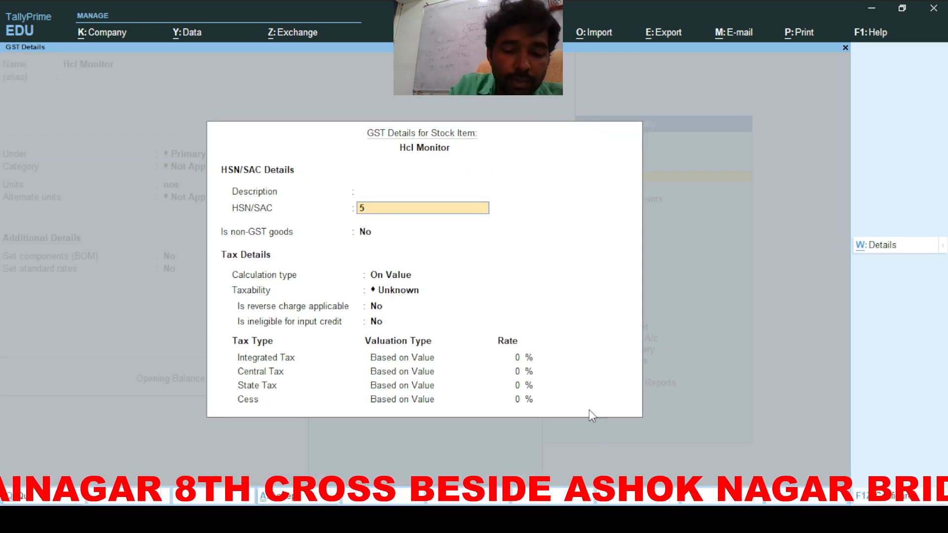
key(Return)
key(Return)
key(Return)
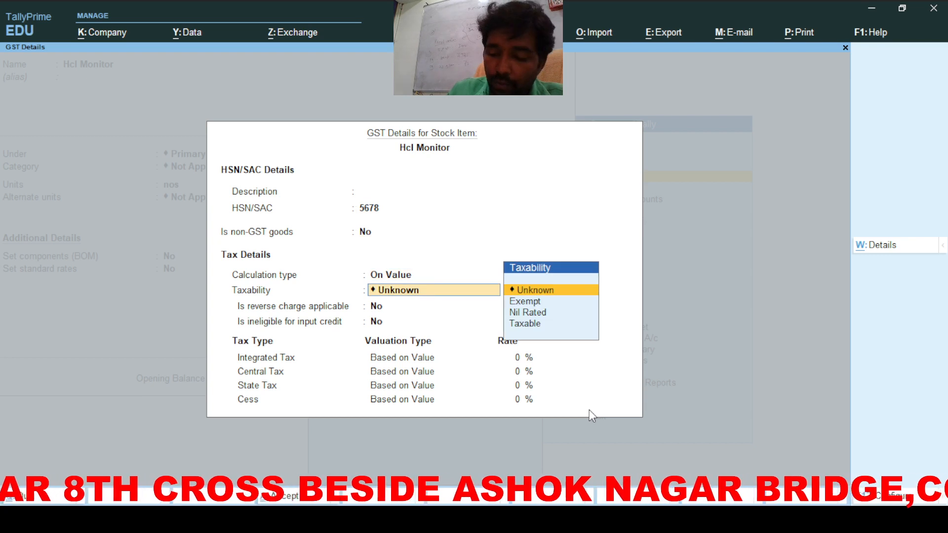
key(Down)
key(Down)
key(Down)
key(Return)
key(Return)
key(Return)
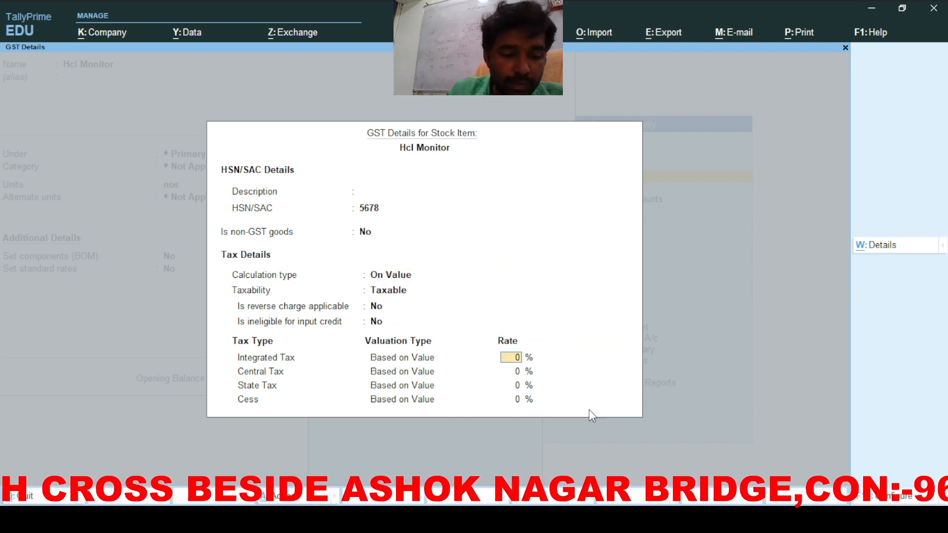
text(18)
key(Return)
key(Return)
key(Return)
key(Return)
key(Return)
key(Return)
key(Return)
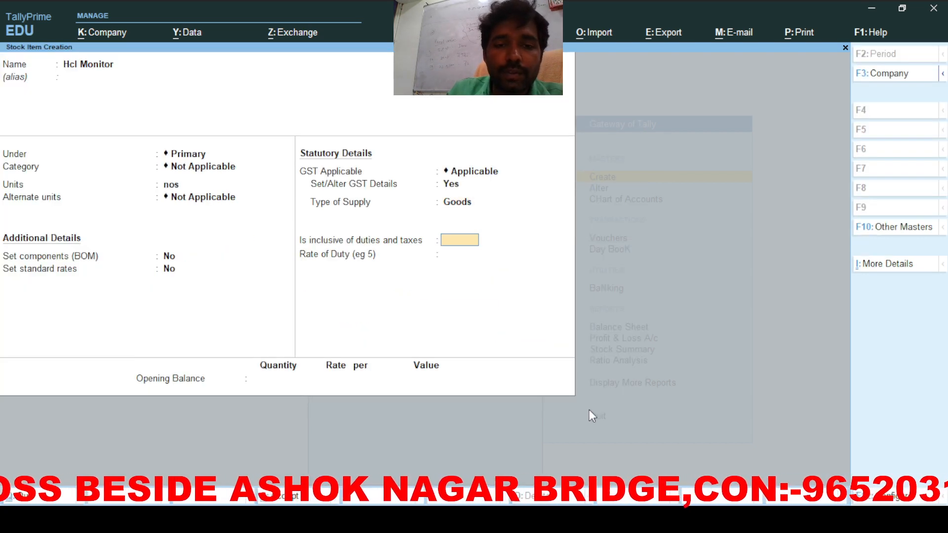
key(Return)
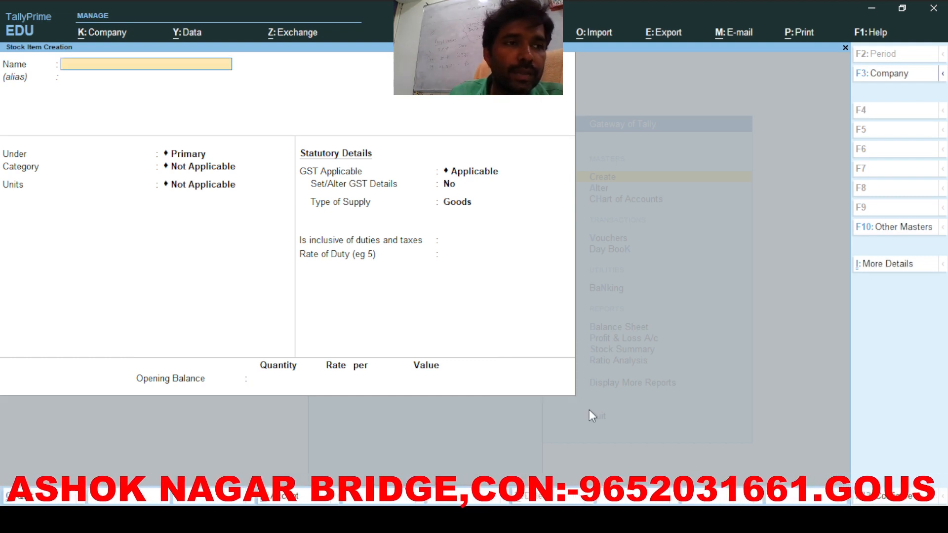
Step: Name the new stock item Logitech Mouse under Primary with unit nos
text(L)
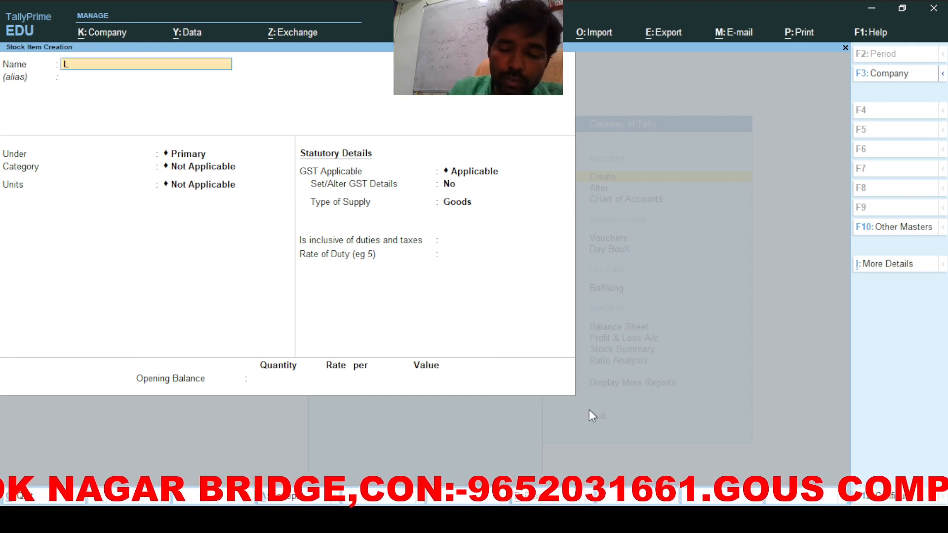
text(ogite)
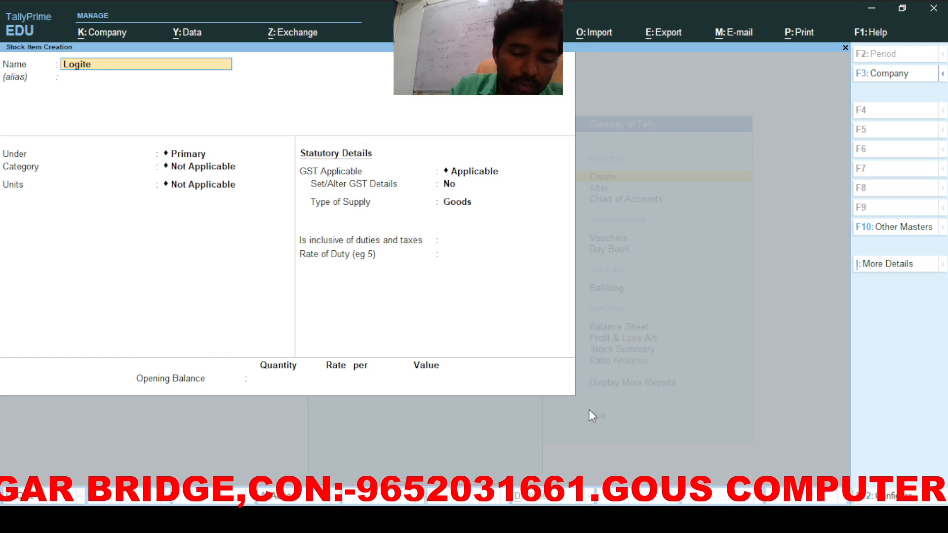
text(ch Mouse)
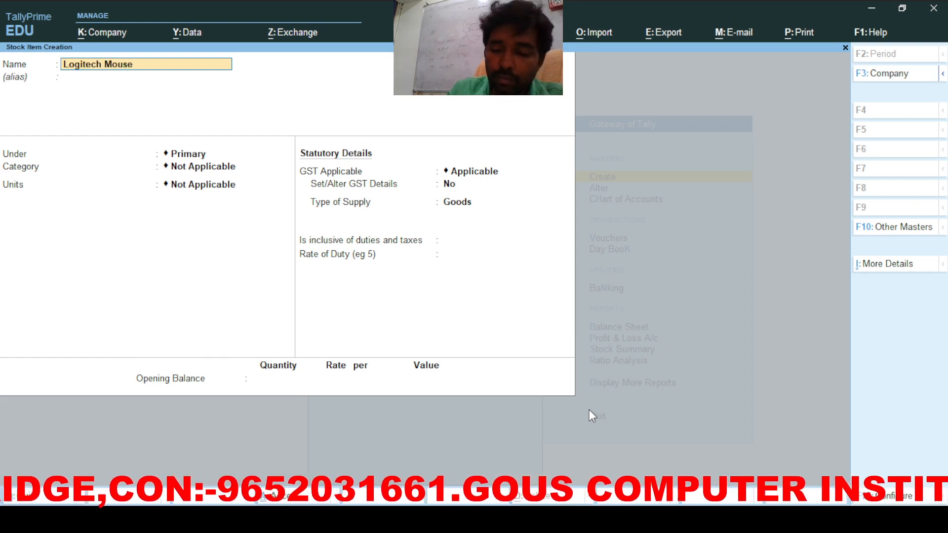
key(Return)
key(Return)
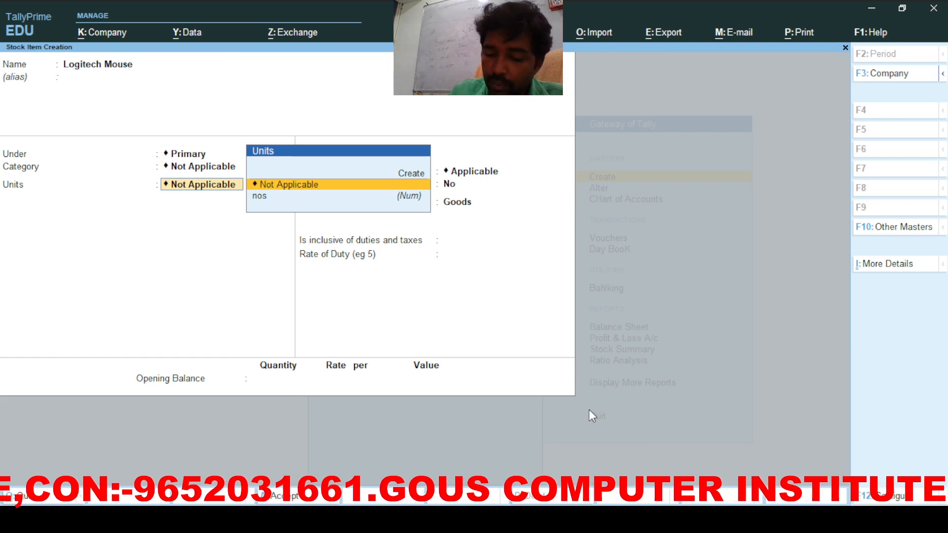
key(Down)
key(Return)
key(Return)
key(Return)
Step: Set Logitech Mouse's GST details: HSN/SAC 5678, Taxable, integrated tax 18%
key(Return)
key(Return)
text(y)
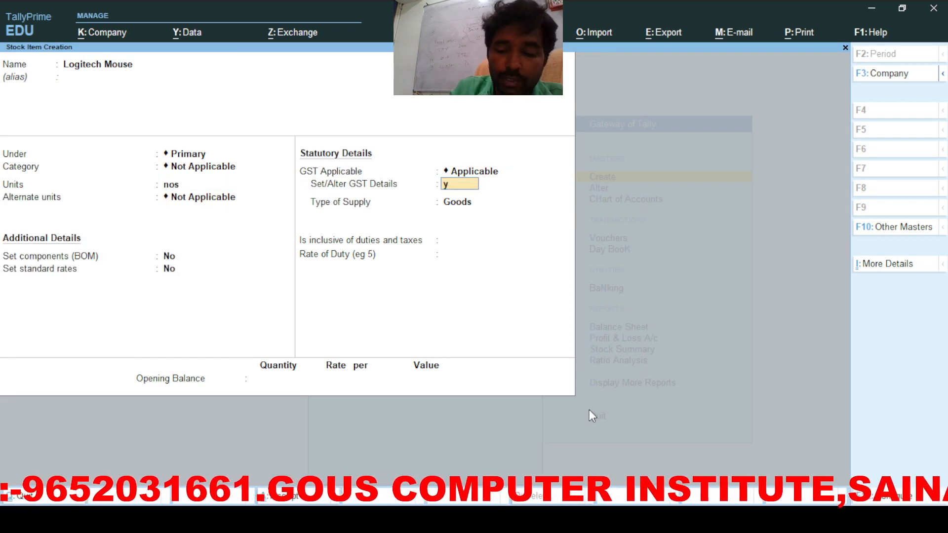
key(Return)
text(5678)
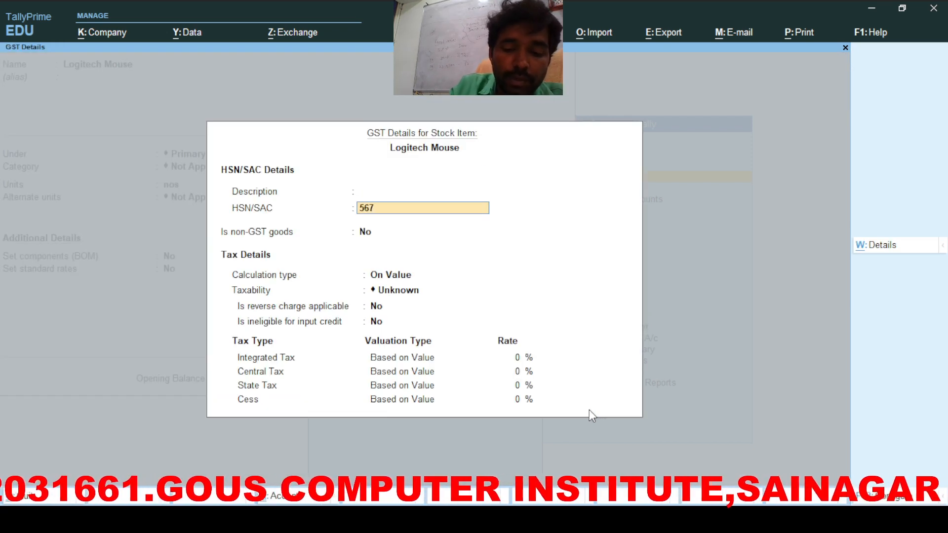
key(Return)
key(Return)
key(Return)
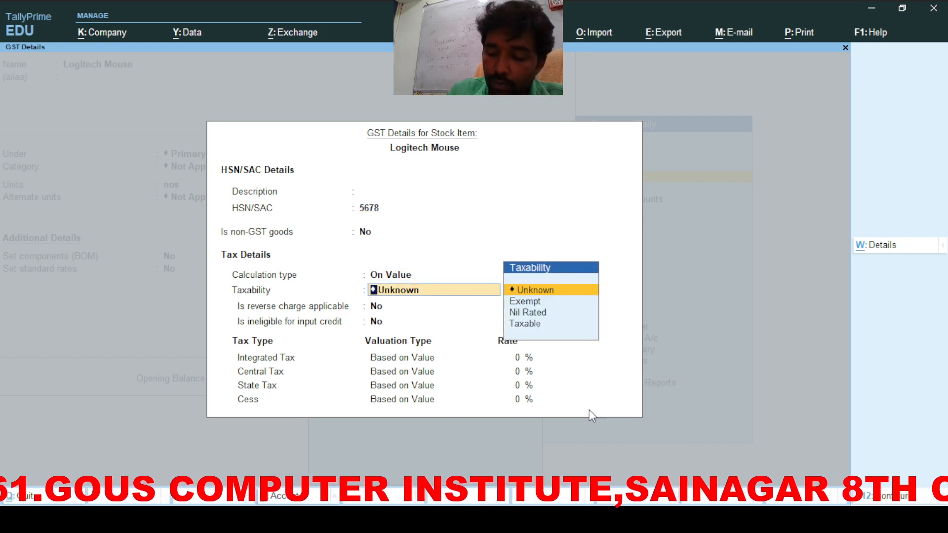
key(Down)
key(Down)
key(Down)
key(Return)
key(Return)
key(Return)
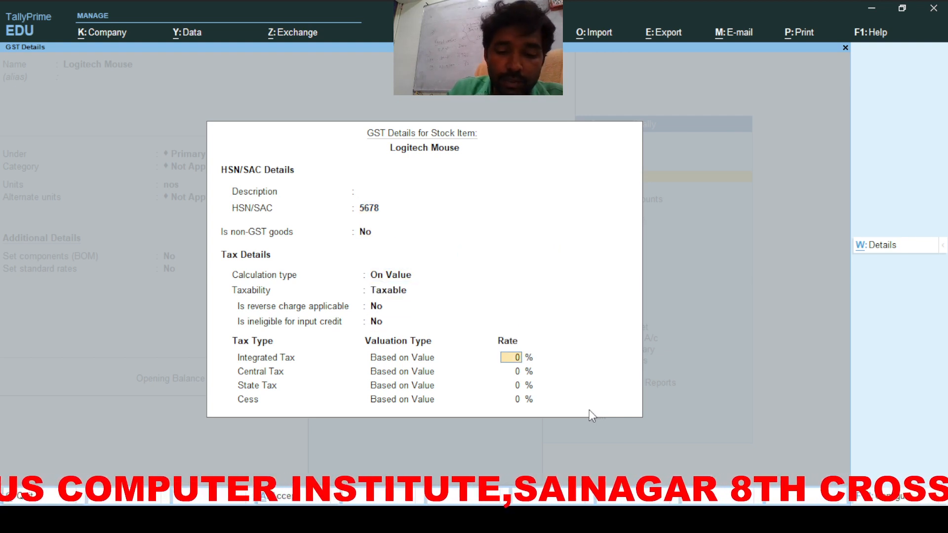
text(1)
key(Return)
key(Return)
key(Return)
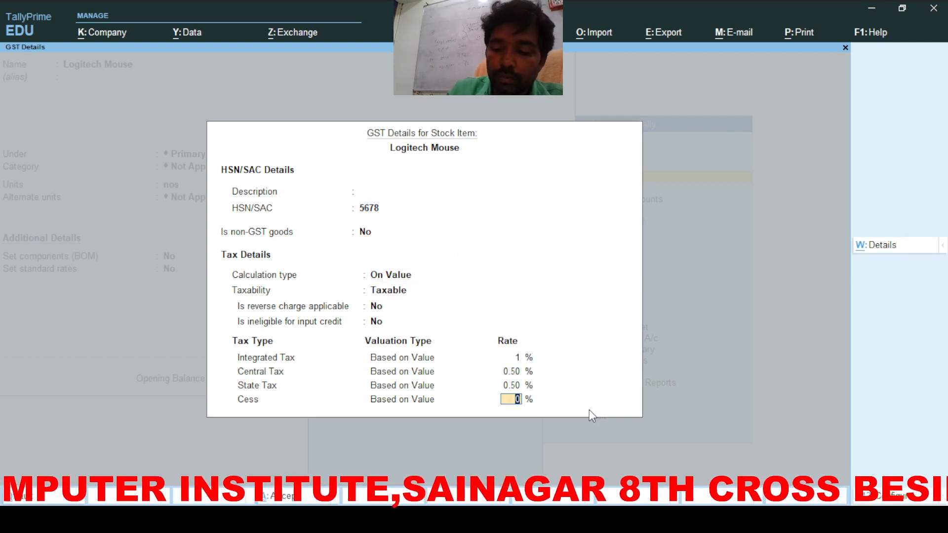
key(BackSpace)
key(BackSpace)
key(BackSpace)
key(BackSpace)
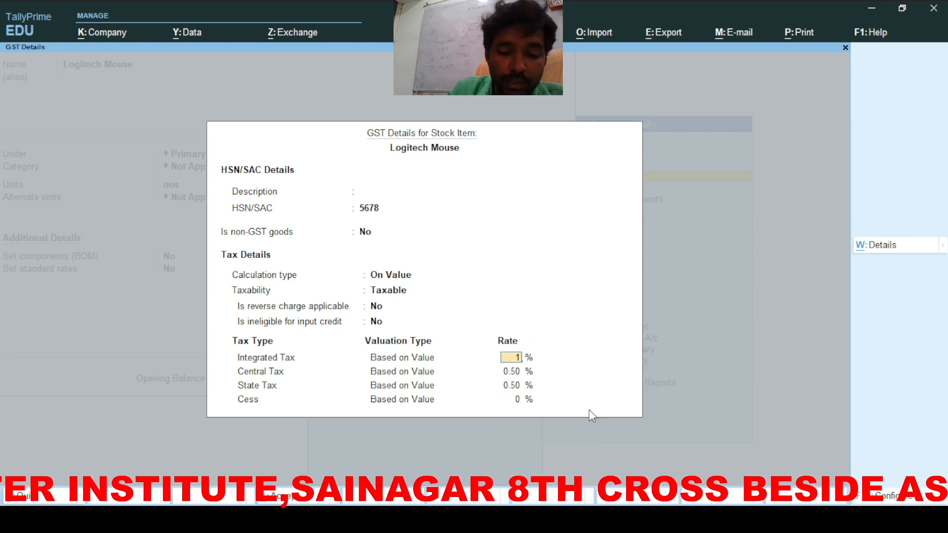
text(8)
key(Return)
key(Return)
key(Return)
key(Return)
key(Return)
key(Return)
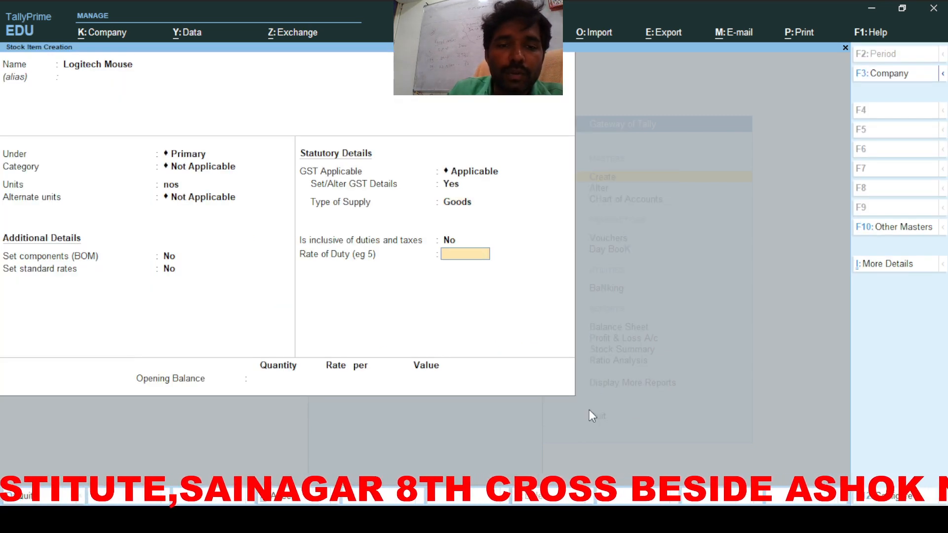
key(Return)
key(Return)
key(Return)
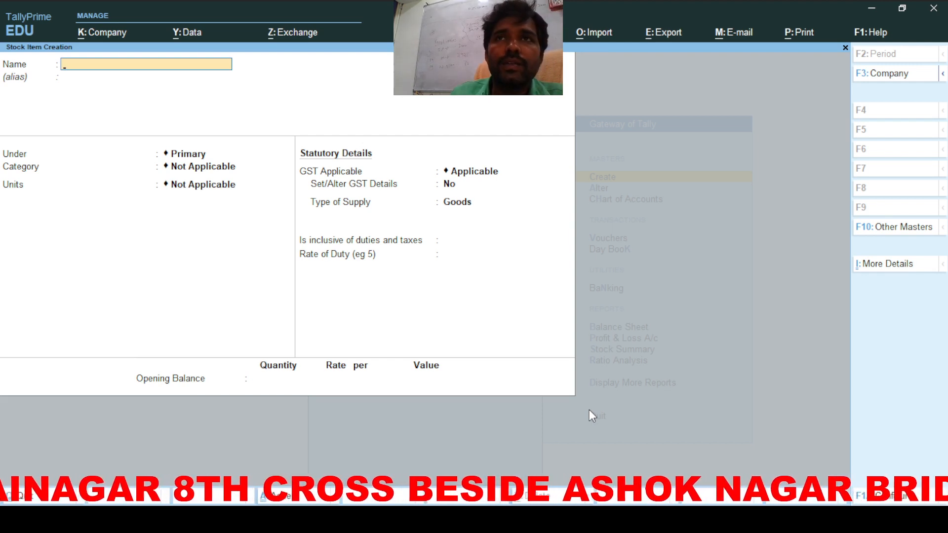
Step: Create stock item Sony Monitor under Primary with unit nos
text(Sony)
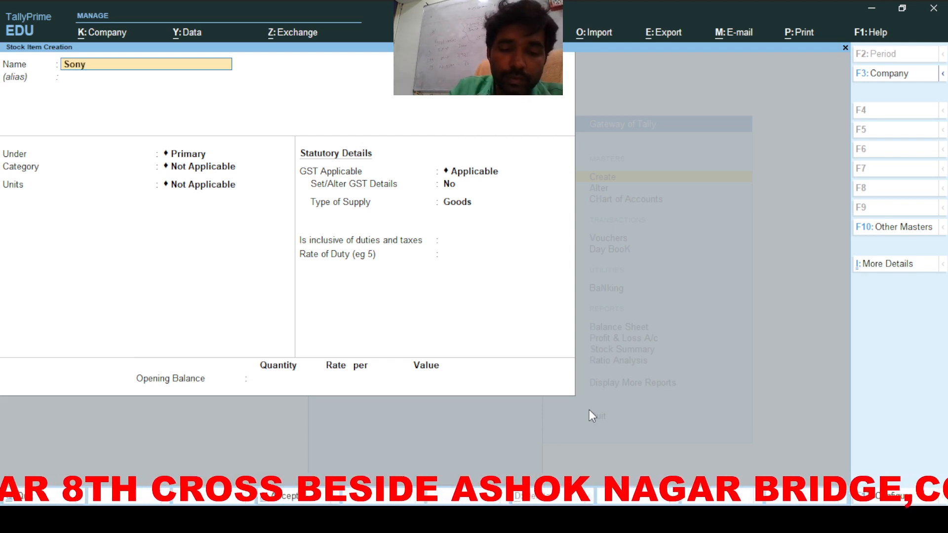
text( Moni)
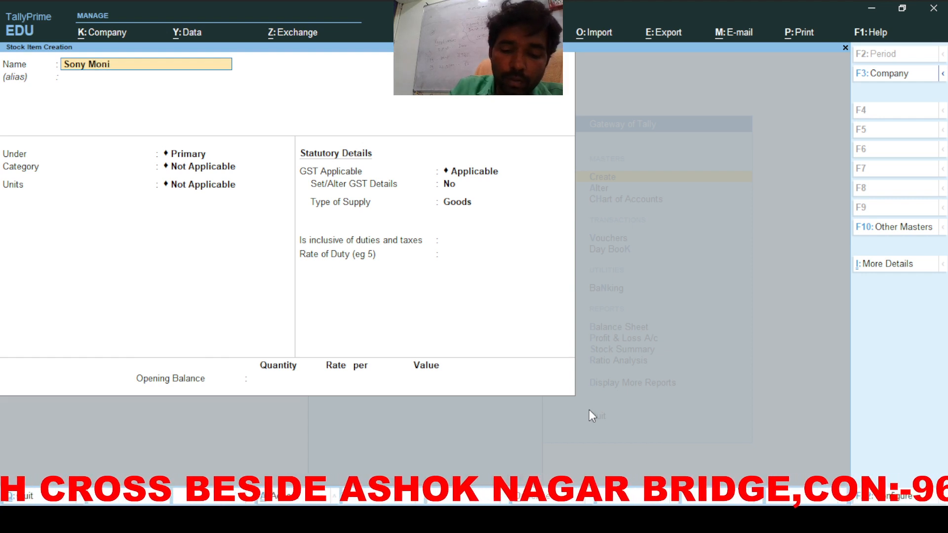
text(tor)
key(Return)
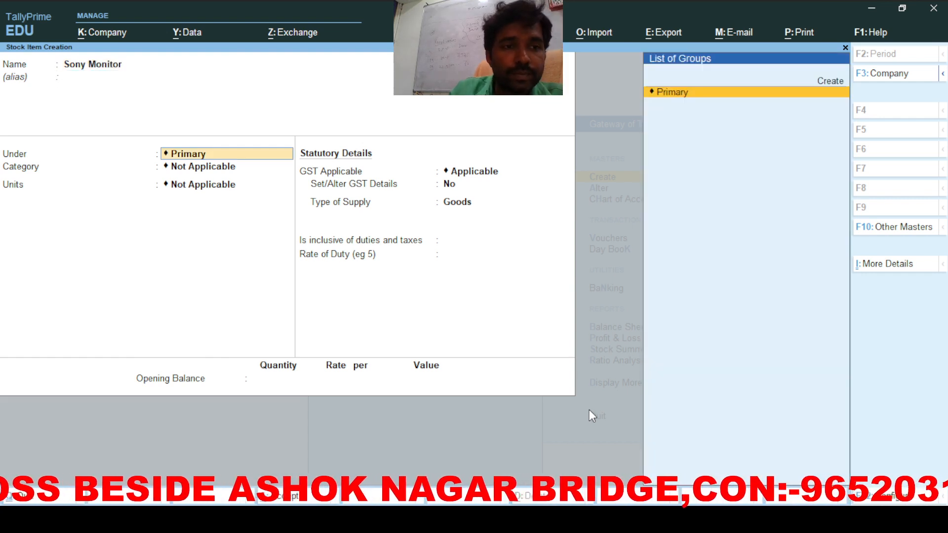
key(Return)
key(Return)
key(Down)
key(Return)
key(Return)
key(Return)
key(Return)
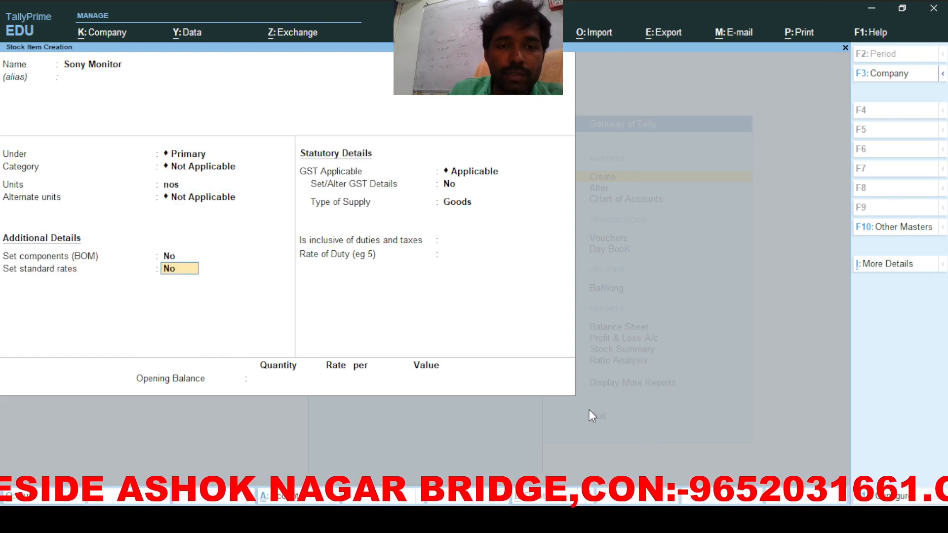
Step: Give Sony Monitor HSN/SAC 2345, Taxable at 18% integrated tax, then return to the Gateway
key(Return)
key(Return)
text(y)
key(Return)
key(Return)
key(Return)
key(Return)
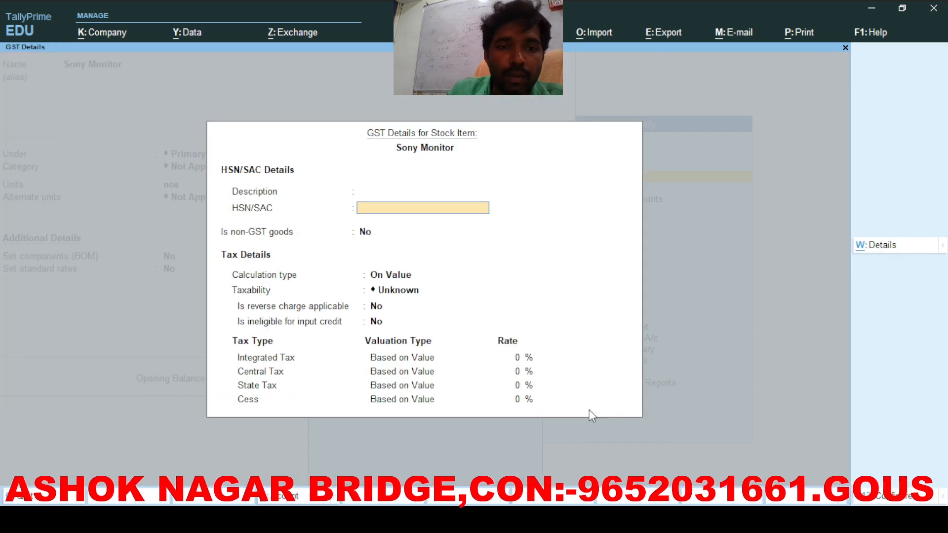
key(BackSpace)
key(BackSpace)
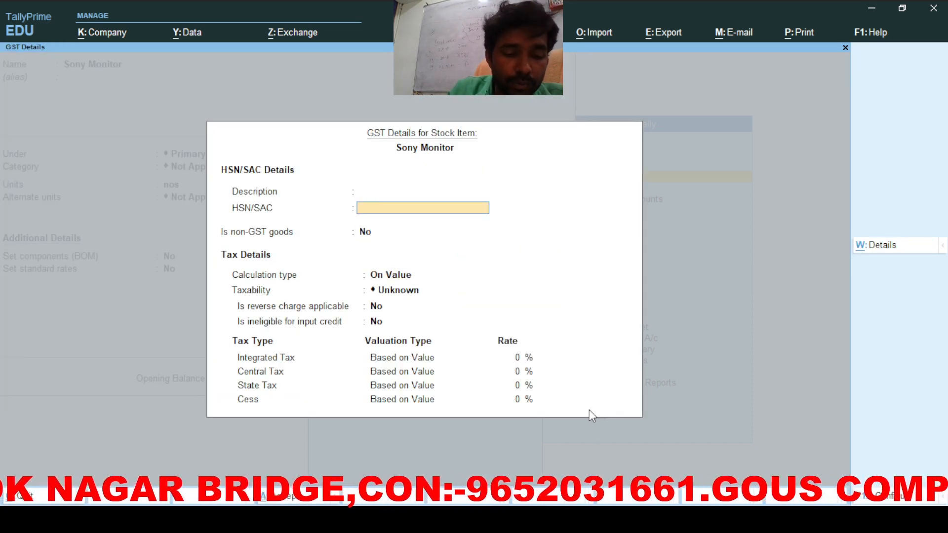
text(2345)
key(Return)
key(Return)
key(Return)
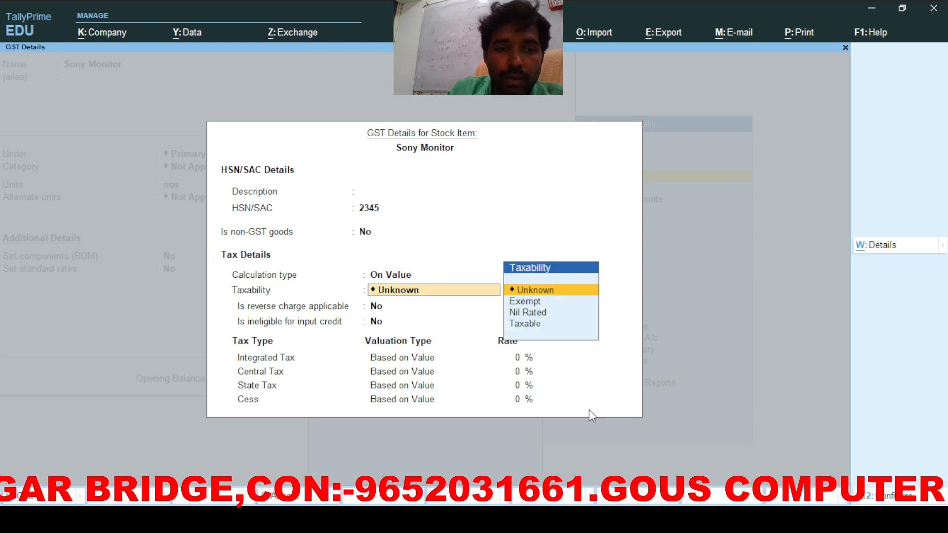
key(Down)
key(Down)
key(Down)
key(Return)
key(Return)
key(Return)
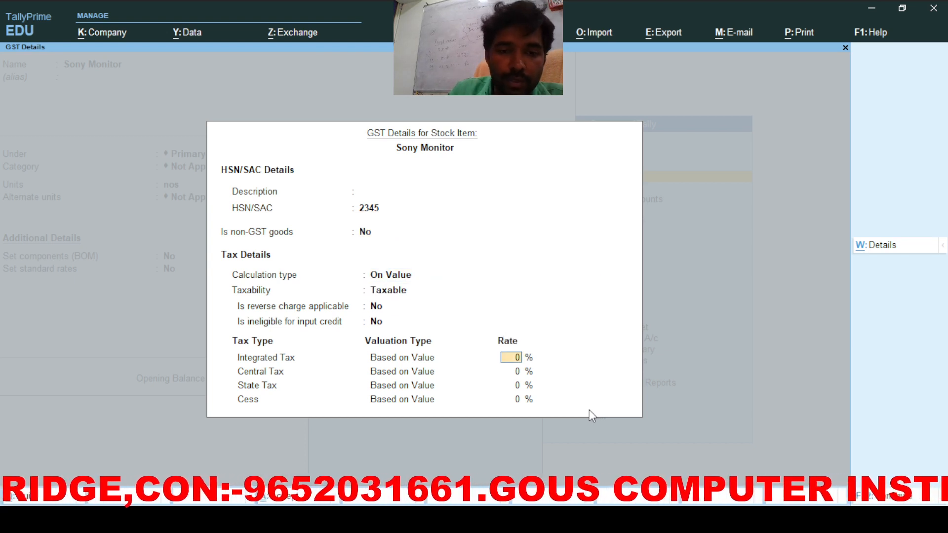
text(18)
key(Return)
key(Return)
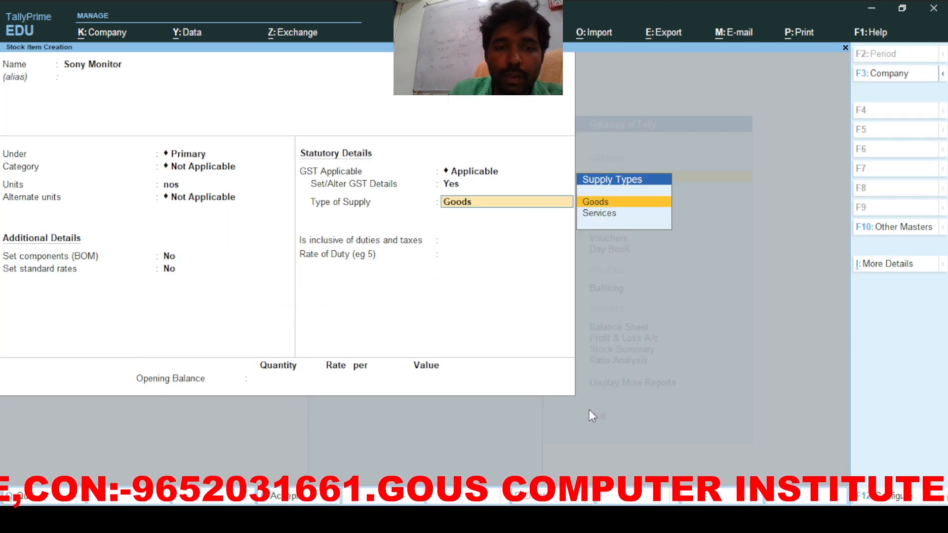
key(Return)
key(Return)
key(Return)
key(Return)
key(Return)
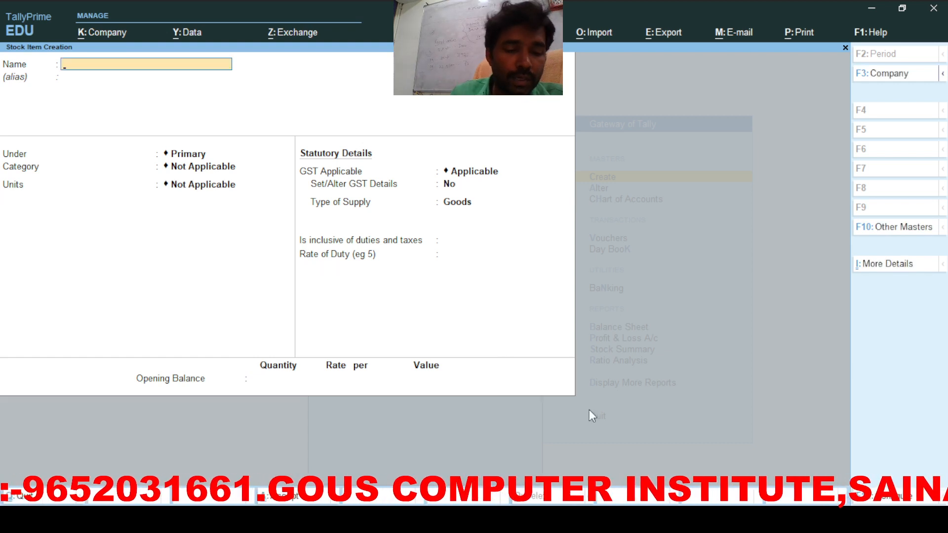
key(Escape)
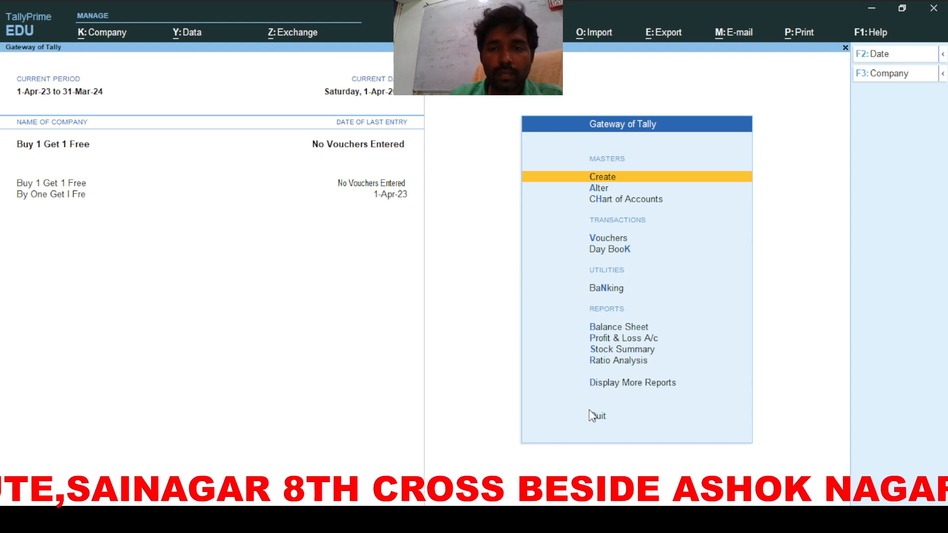
Step: Start purchase voucher No. 1 with Lucky Ele as the supplier
key(v)
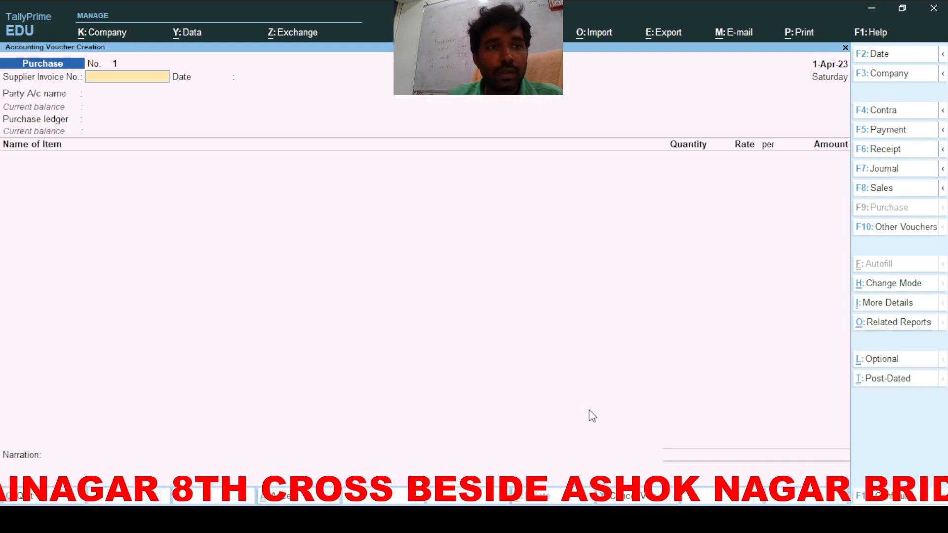
key(Return)
key(Return)
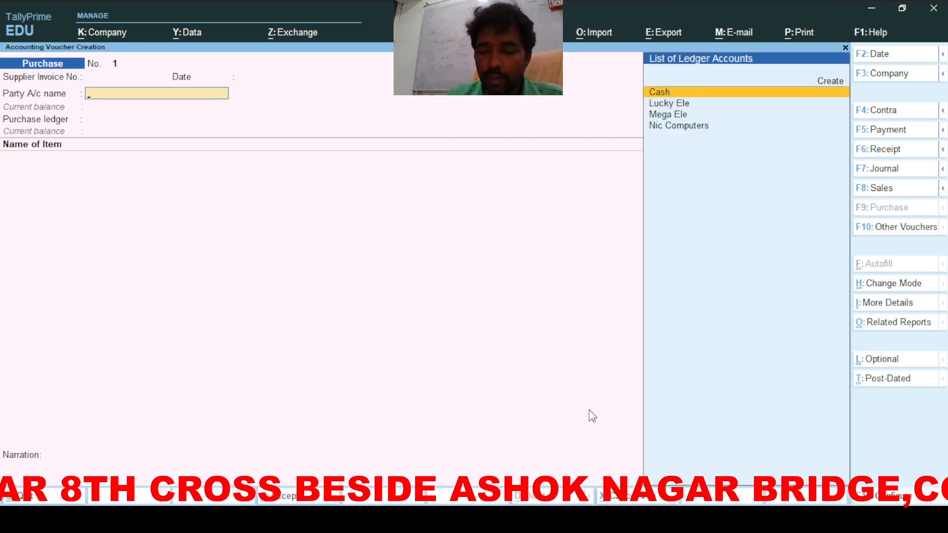
key(Down)
key(Return)
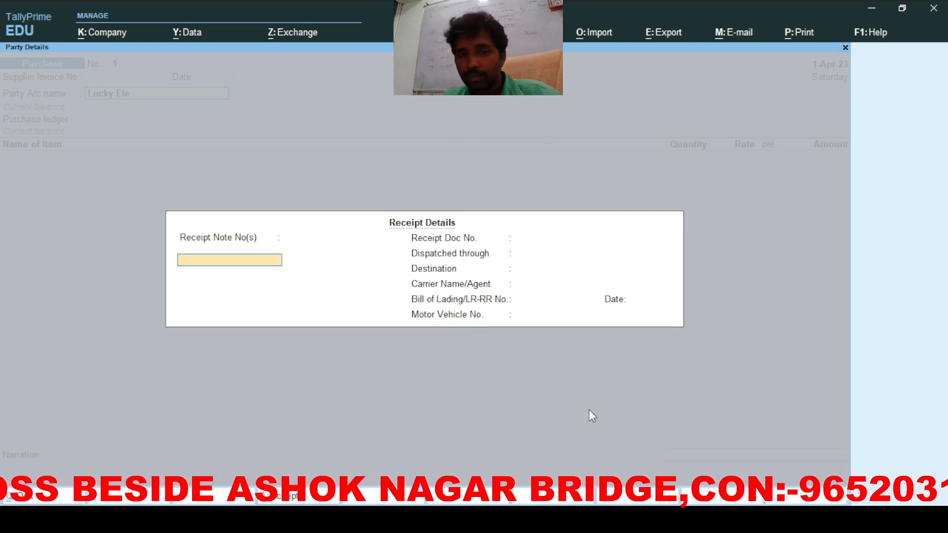
key(Return)
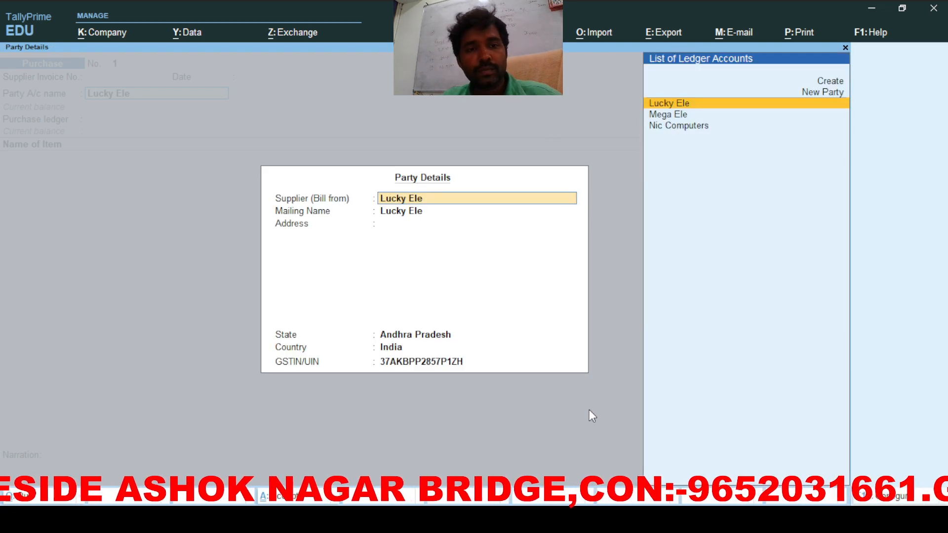
key(Return)
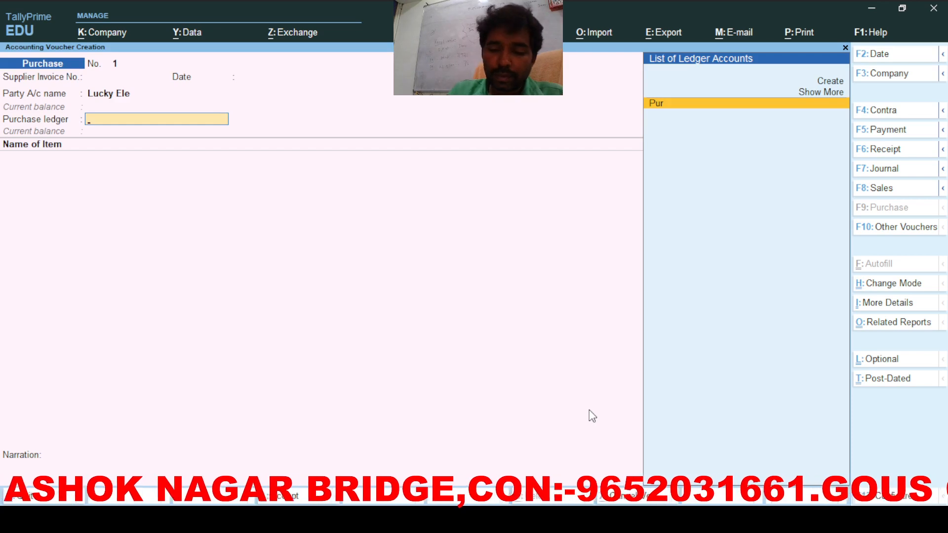
Step: Select the Pur purchase ledger and classify it as Purchase Taxable
key(Return)
text(P)
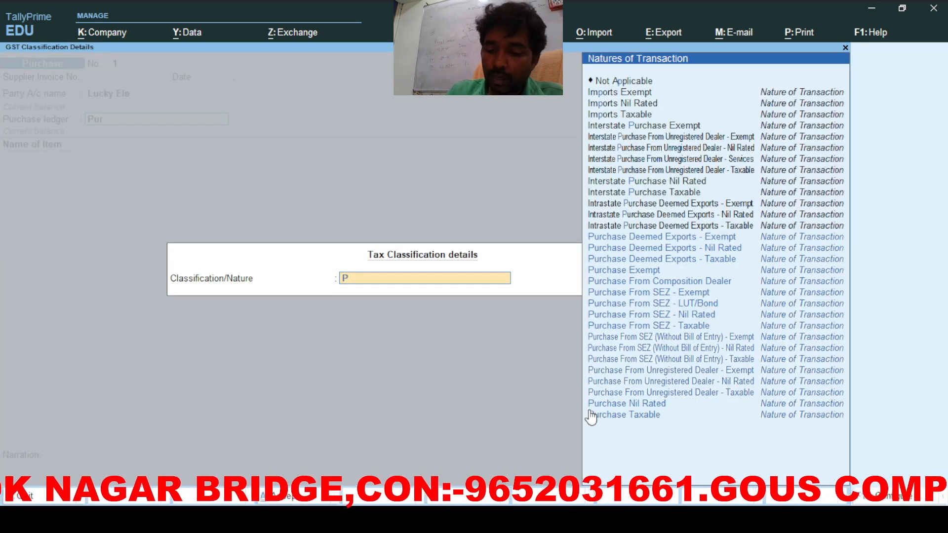
key(Down)
key(Down)
key(Down)
key(Down)
key(Down)
key(Down)
key(Down)
key(Down)
key(Down)
key(Down)
key(Down)
key(Down)
key(Down)
key(Down)
key(Down)
key(Down)
key(Down)
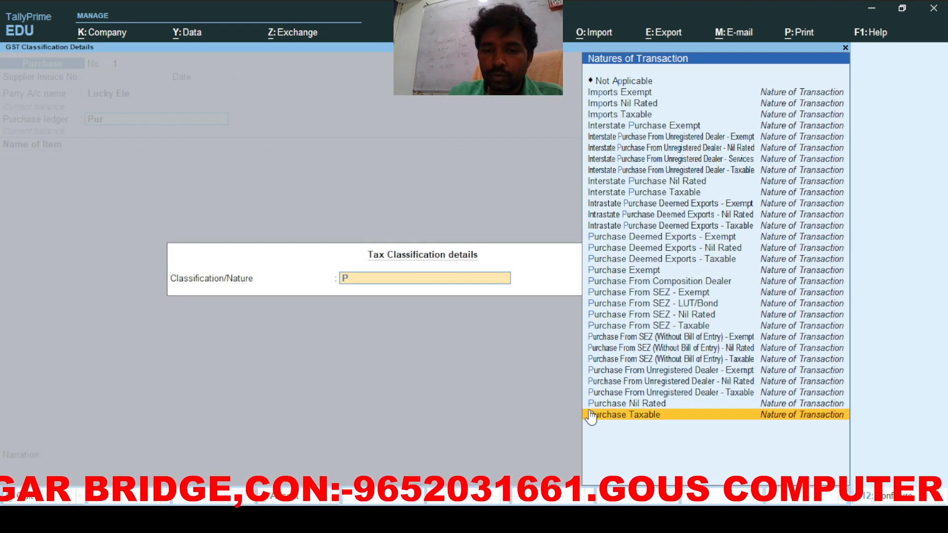
key(Return)
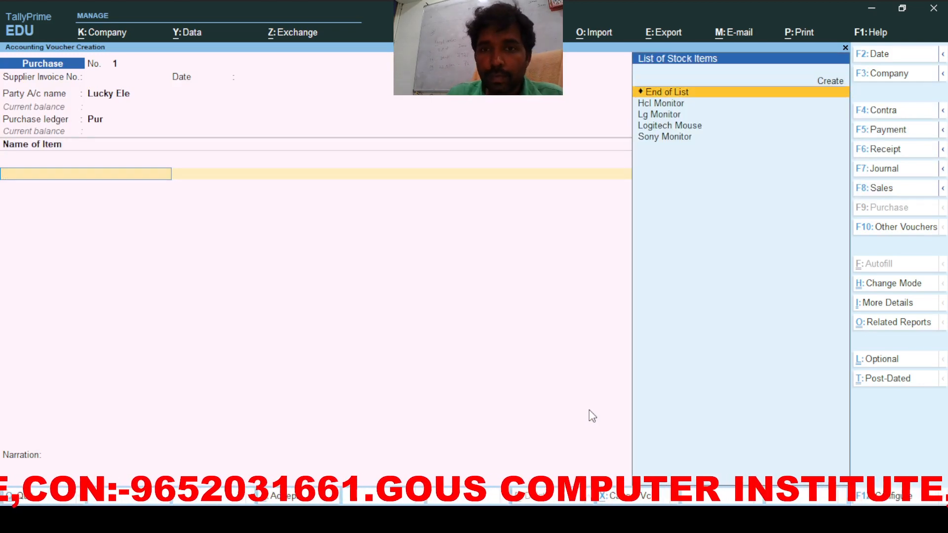
Step: Add Lg Monitor as the item and enable separate Actual and Billed quantity columns in F11 features
key(Down)
key(Down)
key(Return)
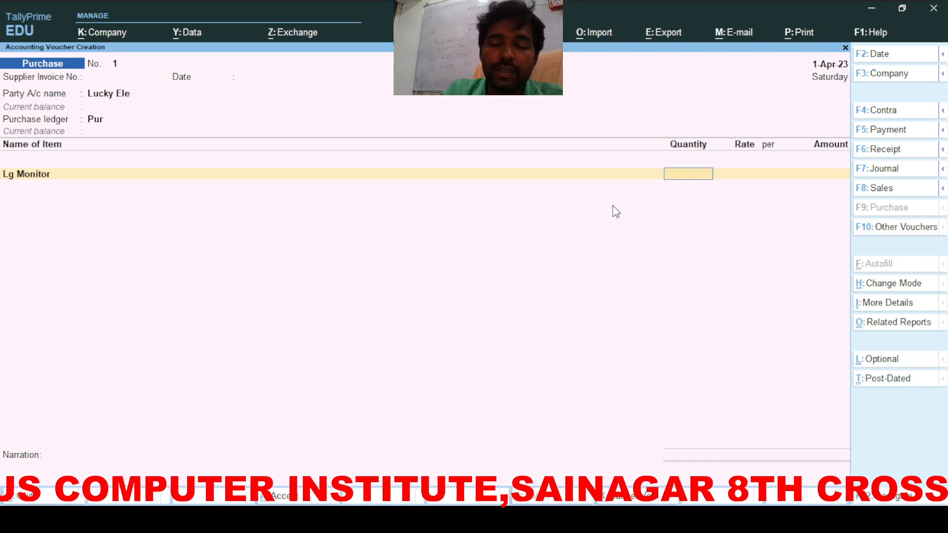
key(F11)
key(Down)
key(Down)
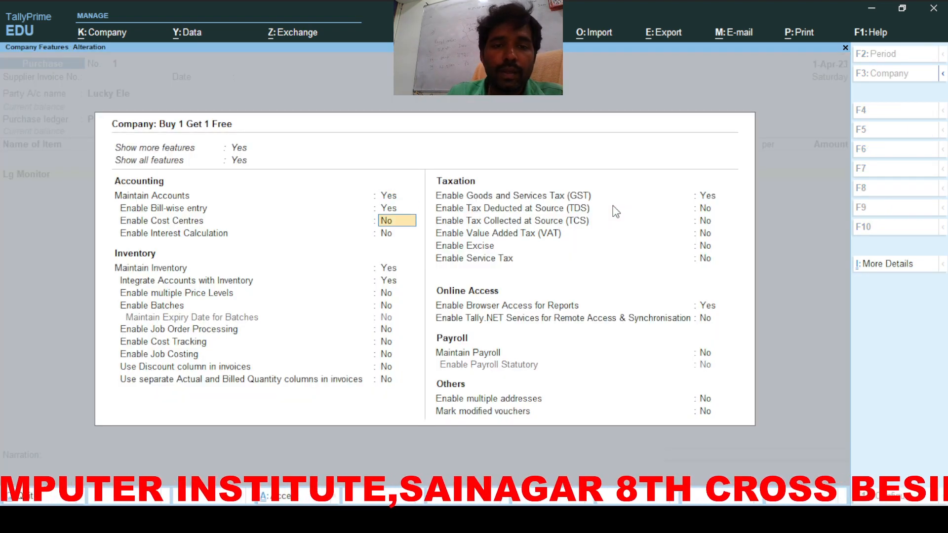
key(Down)
key(Down)
key(Down)
key(Down)
key(Down)
key(Down)
key(Down)
key(Down)
key(Down)
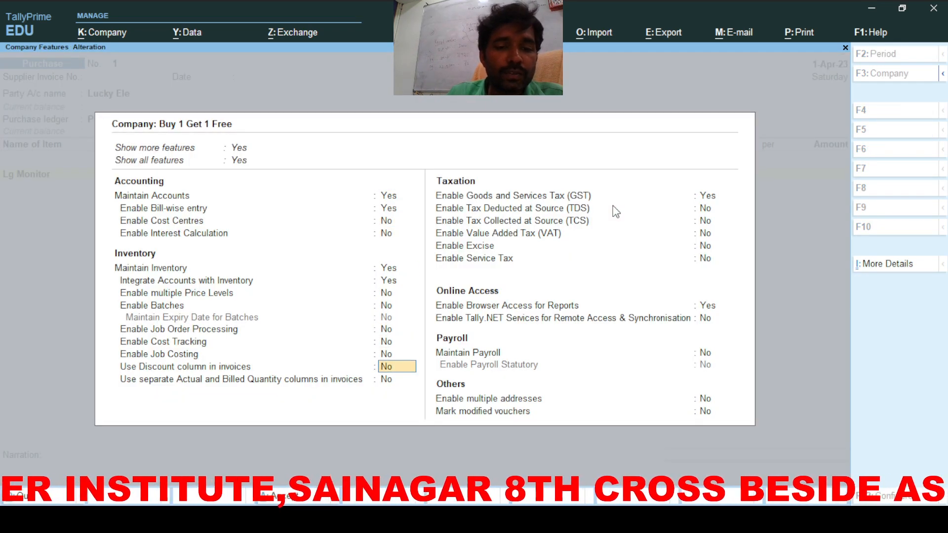
key(Down)
key(y)
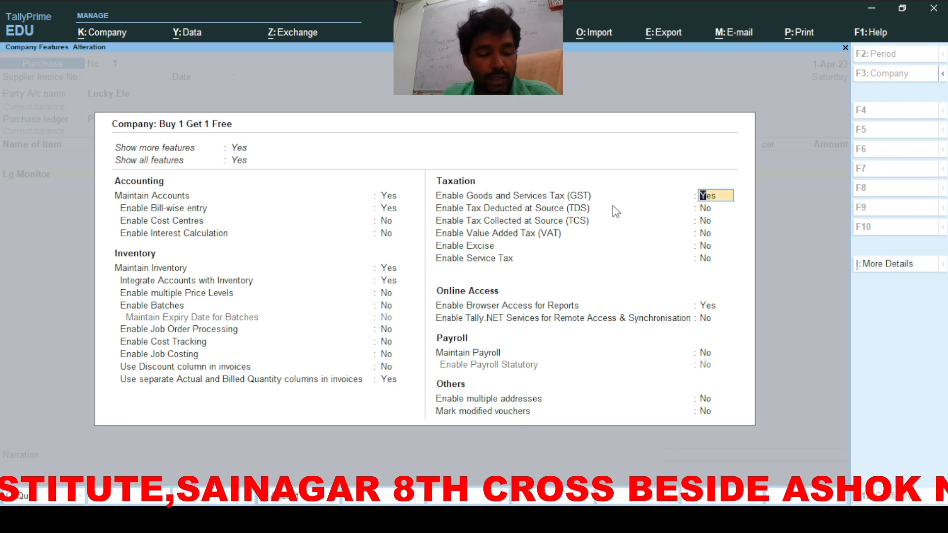
key(ctrl+a)
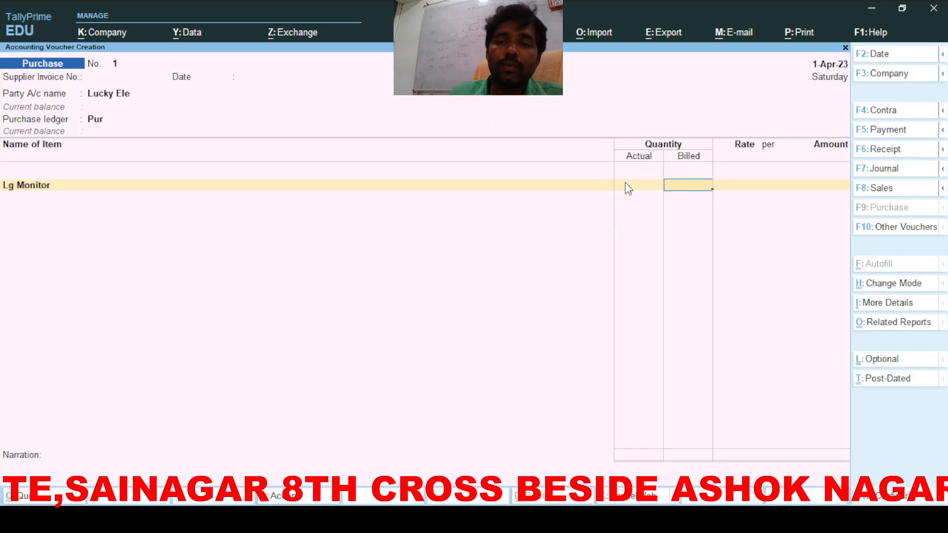
Step: Enter Lg Monitor with 2 actual and 1 billed quantity at rate 1,000
click(625, 185)
text(2)
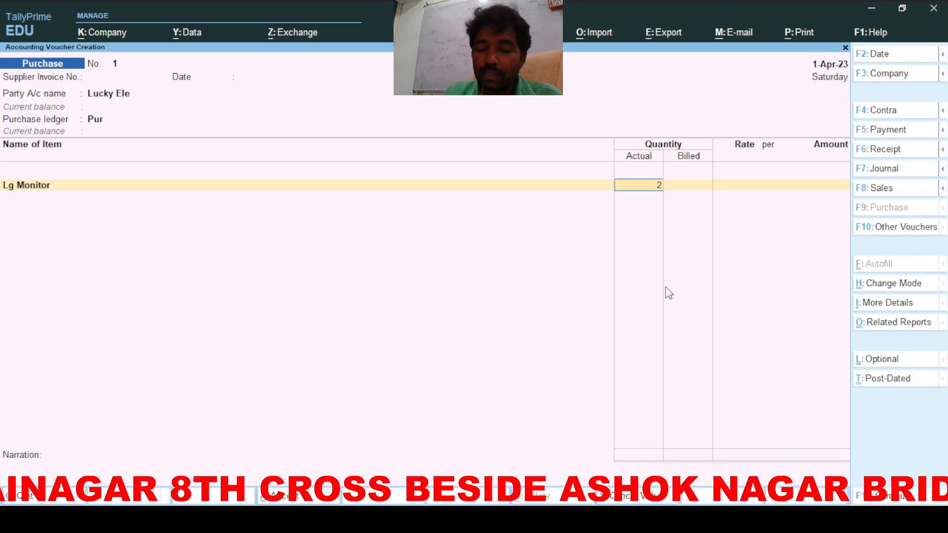
key(Return)
text(1)
key(Return)
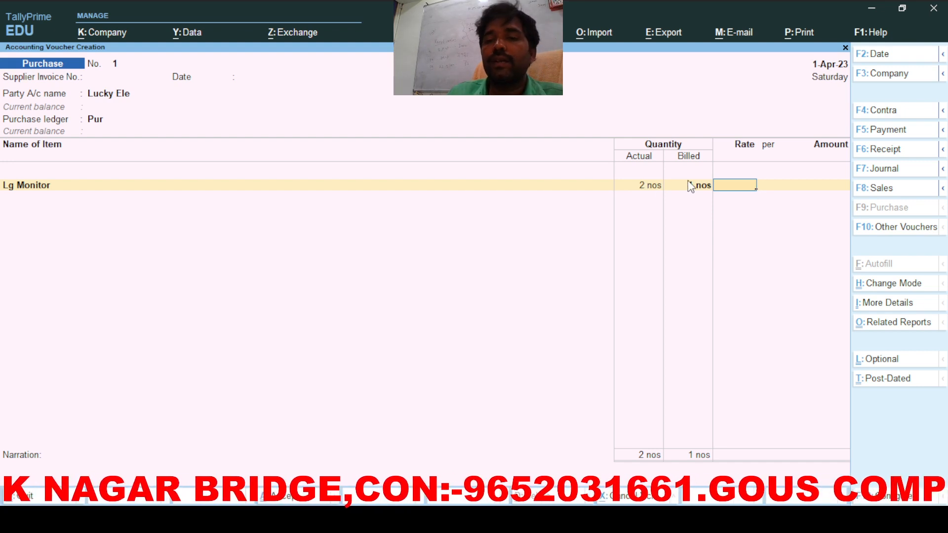
text(1000)
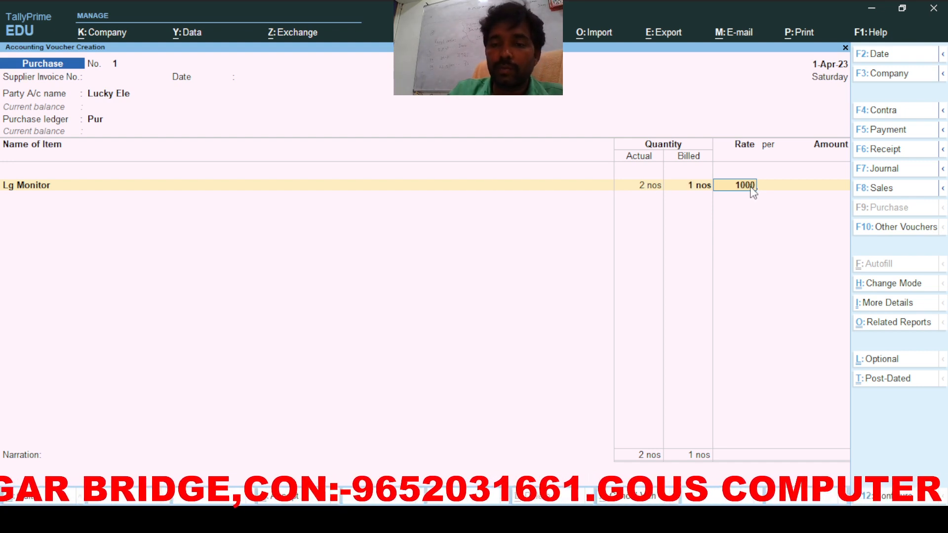
key(Return)
key(Return)
key(Return)
Step: Add Sgst and Cgst ledger lines and accept the bill-wise reference for 1,180
key(Return)
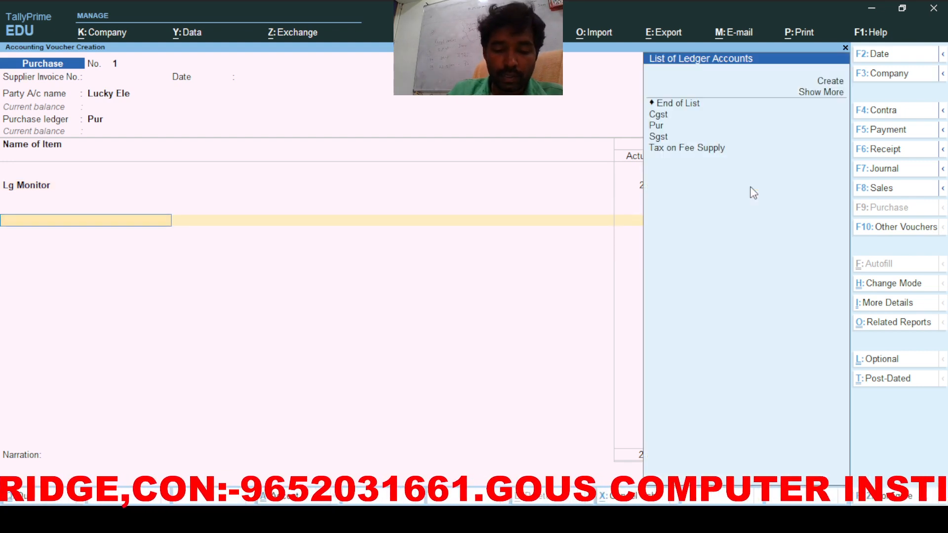
text(S)
key(Return)
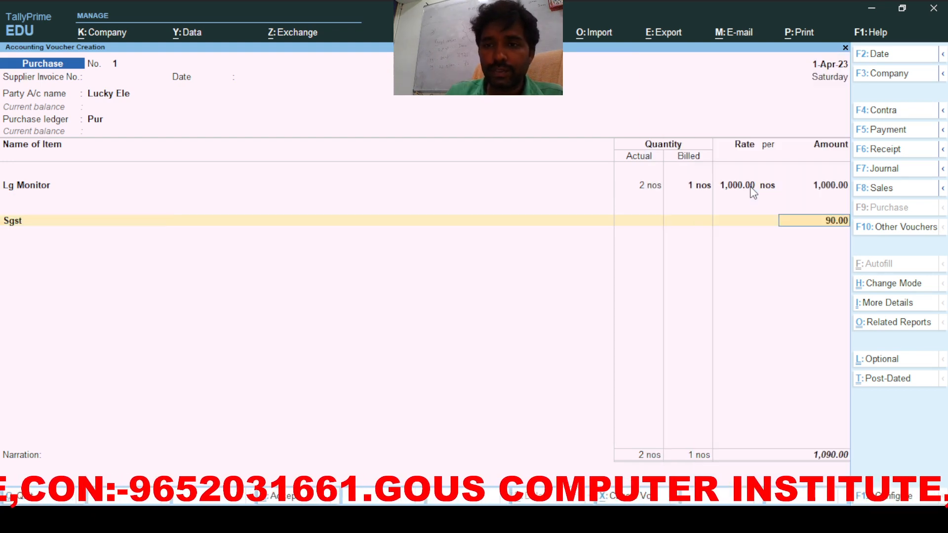
key(Return)
text(C)
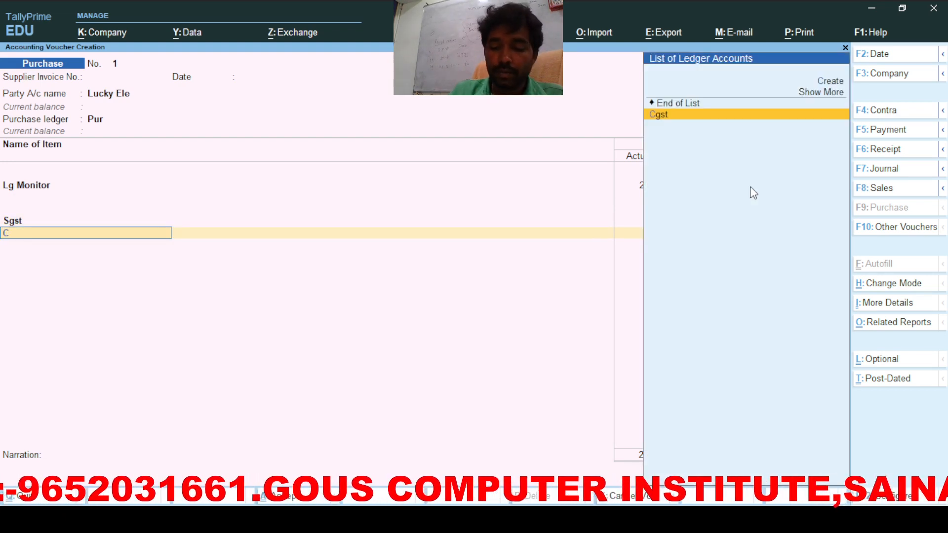
key(Return)
key(Return)
key(Return)
key(Return)
key(Return)
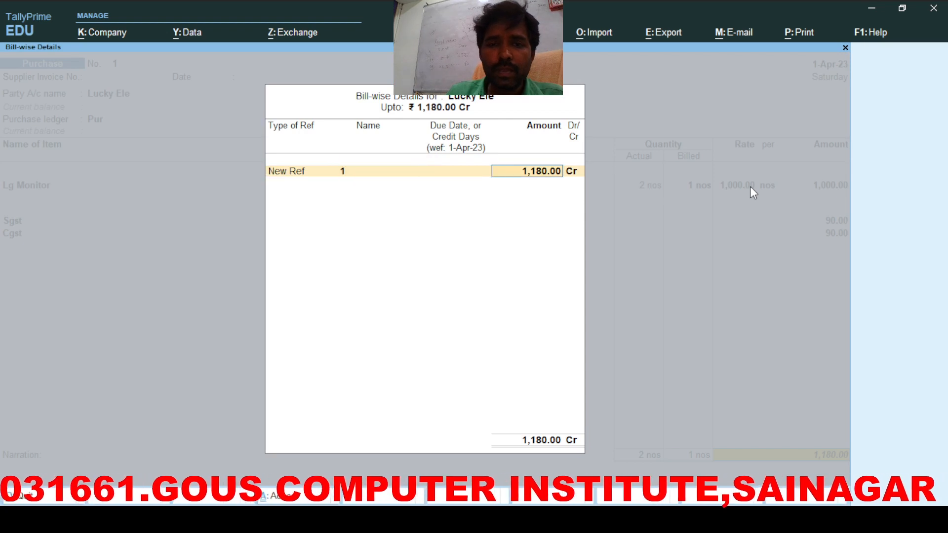
key(Return)
key(Return)
Step: Save purchase voucher 1 and pick Lucky Ele as supplier for voucher 2
key(Return)
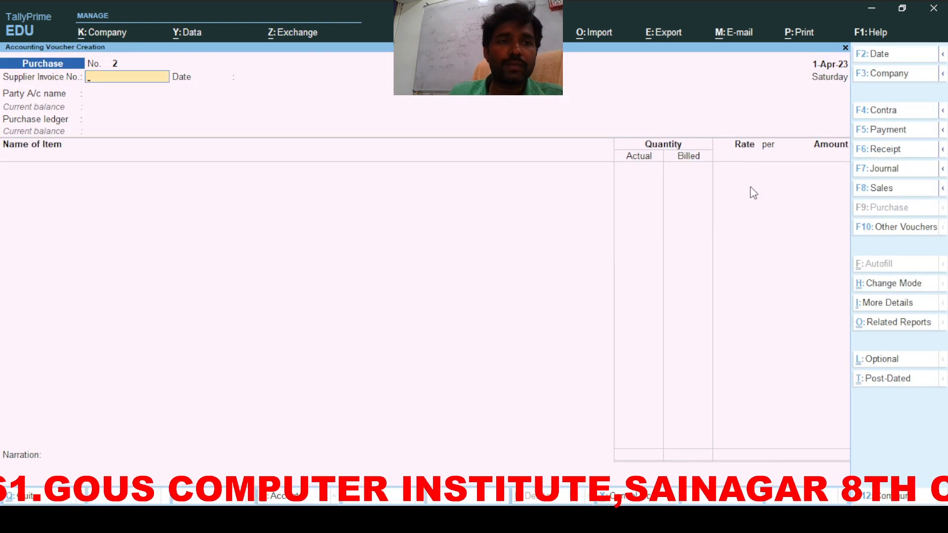
key(Return)
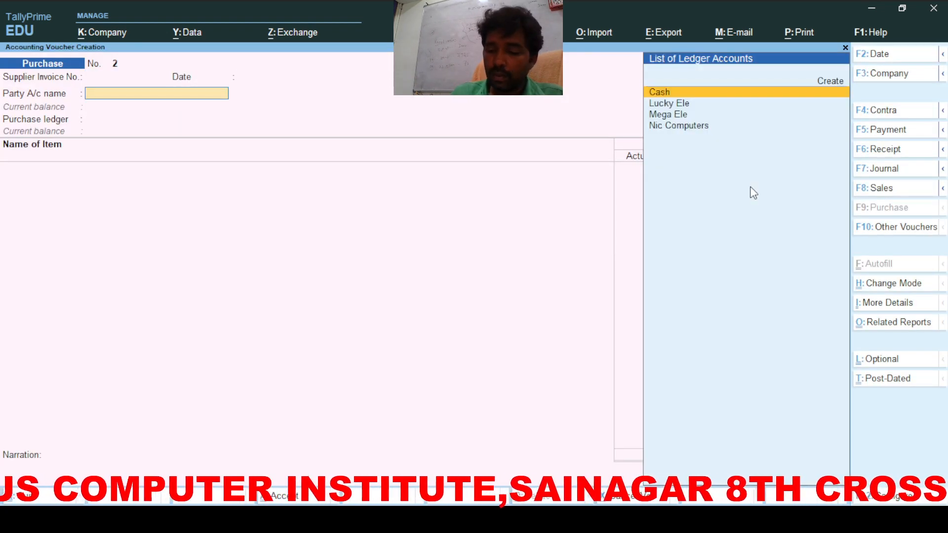
key(Down)
key(Return)
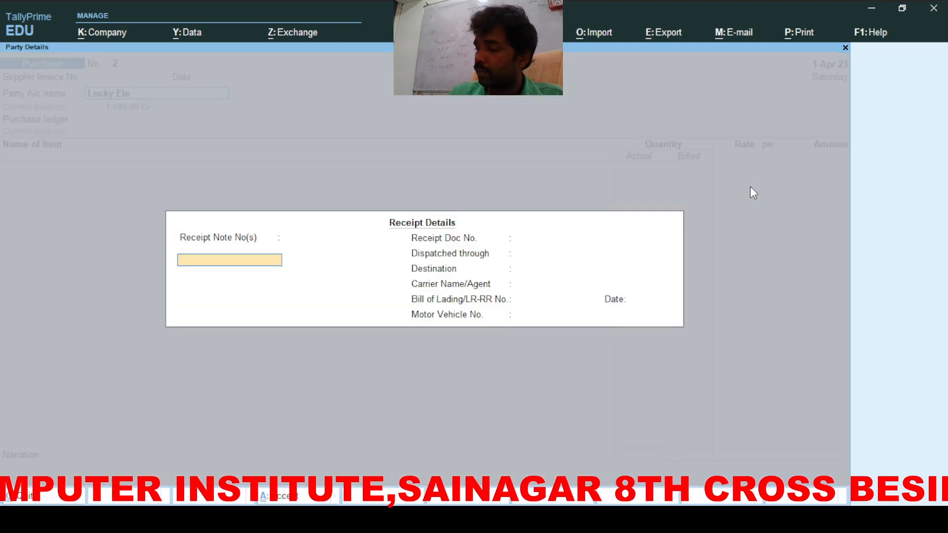
key(ctrl+a)
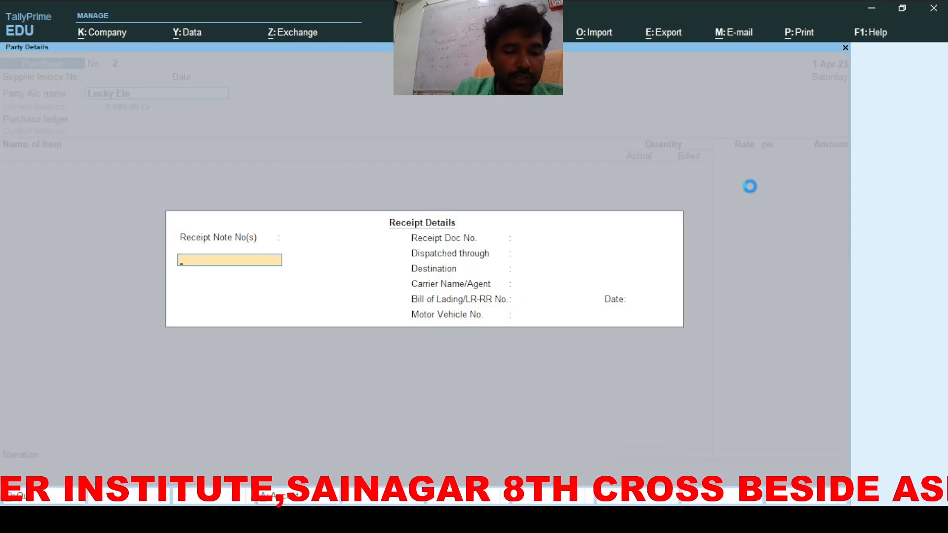
key(ctrl+a)
Step: Choose the Pur purchase ledger with Purchase Taxable as the nature
text(S)
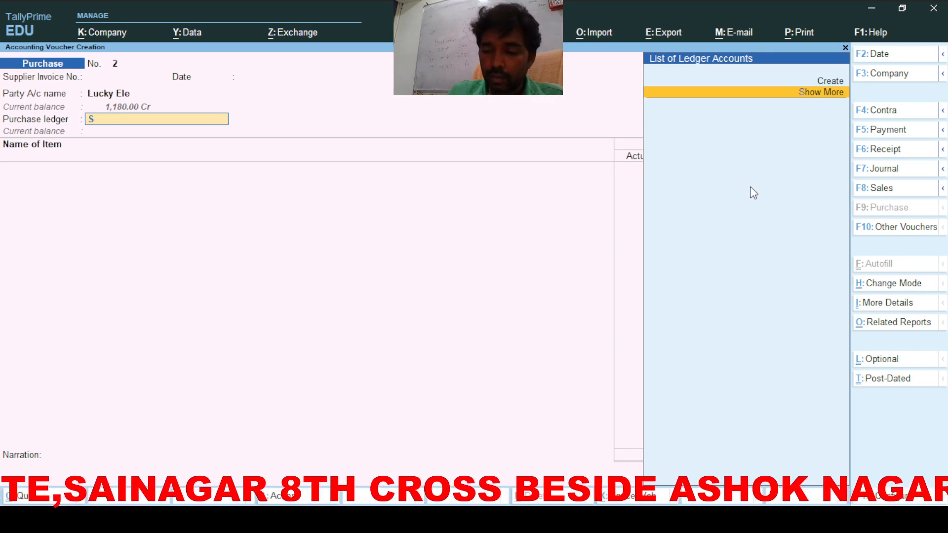
key(BackSpace)
key(Return)
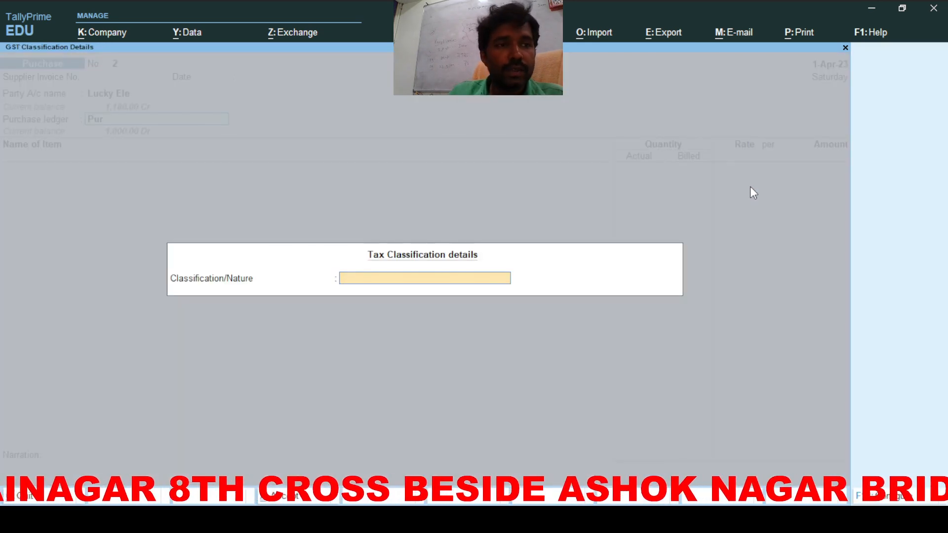
text(P)
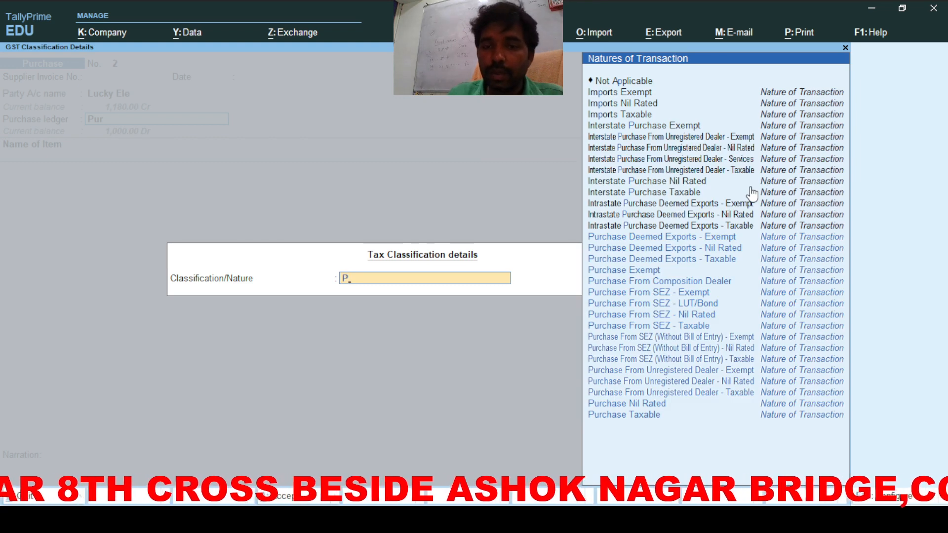
key(Down)
key(Down)
key(Down)
key(Down)
key(Down)
key(Down)
key(Down)
key(Down)
key(Down)
key(Down)
key(Down)
key(Down)
key(Down)
key(Down)
key(Down)
key(Down)
key(Down)
key(Return)
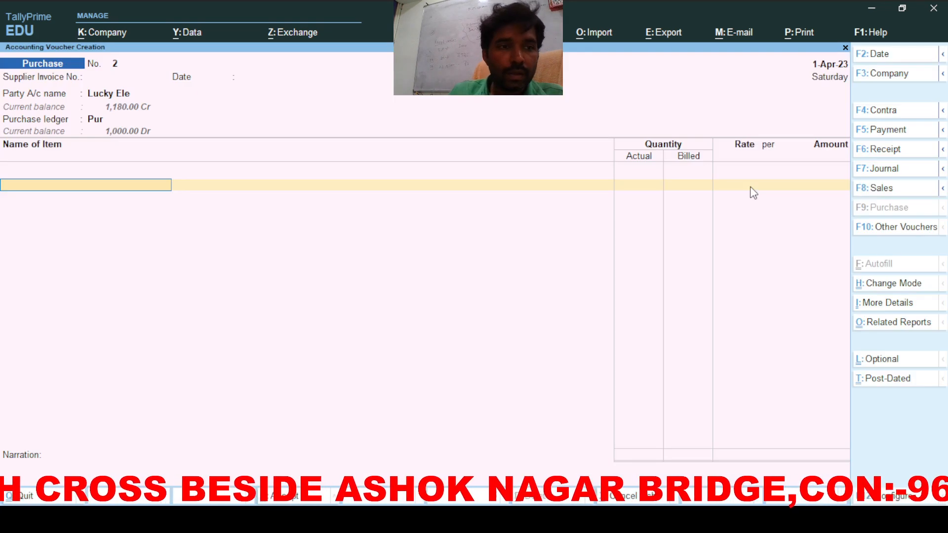
Step: Add Sony Monitor with 4 actual and 3 billed quantity at rate 1,000
text(S)
key(Return)
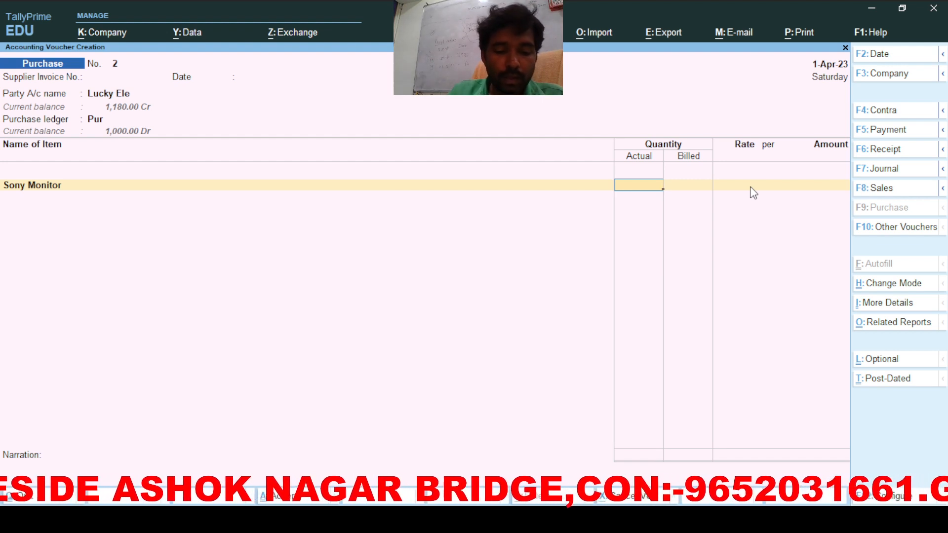
text(4)
key(Return)
text(3)
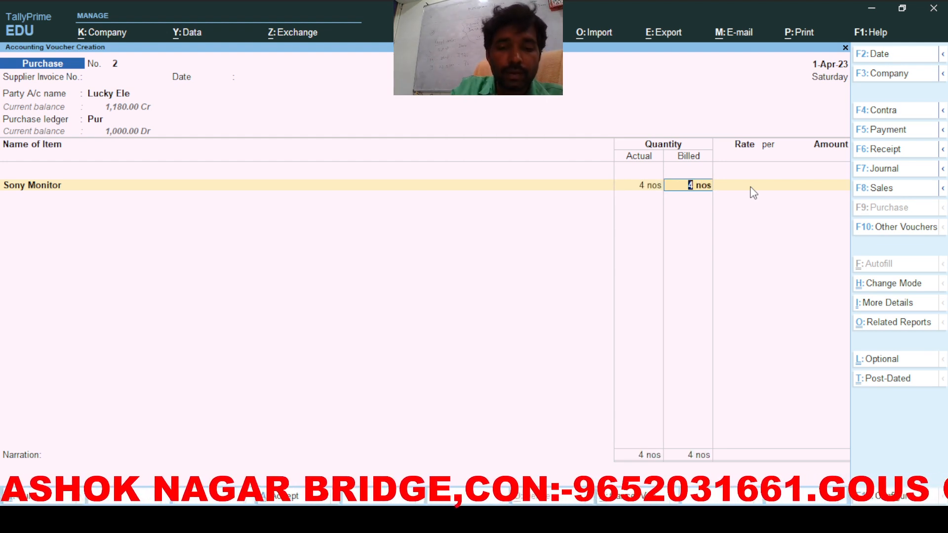
key(Return)
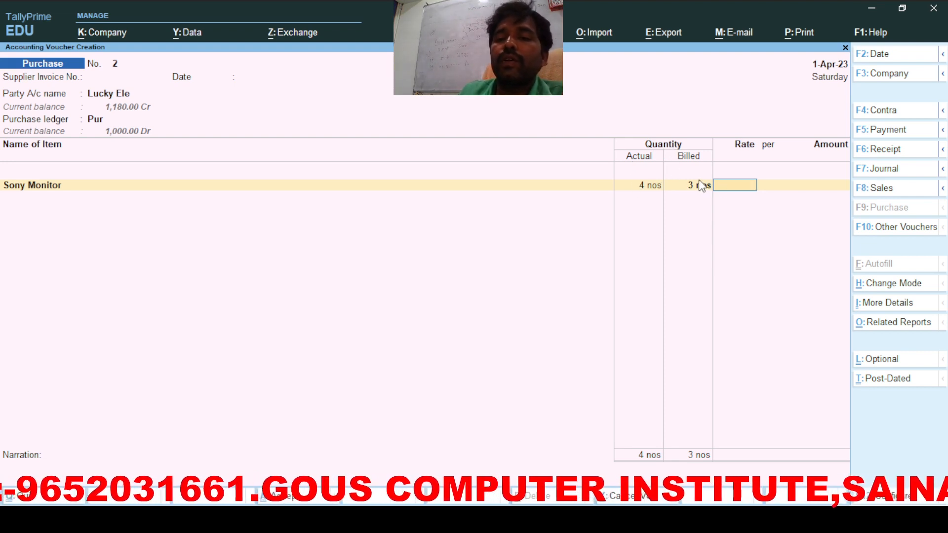
text(1000)
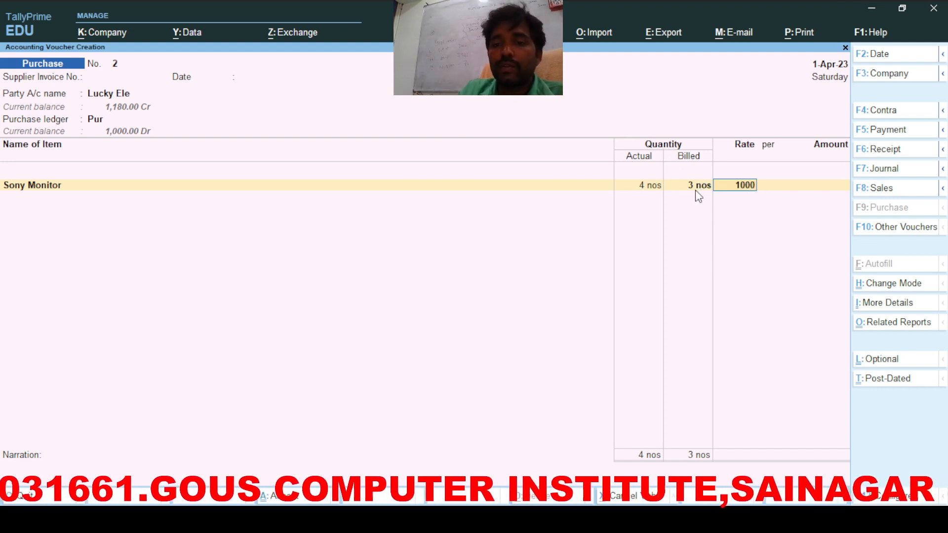
key(Return)
key(Return)
key(Return)
Step: Add the Cgst and Sgst lines and set the bill reference for 3,540
key(Return)
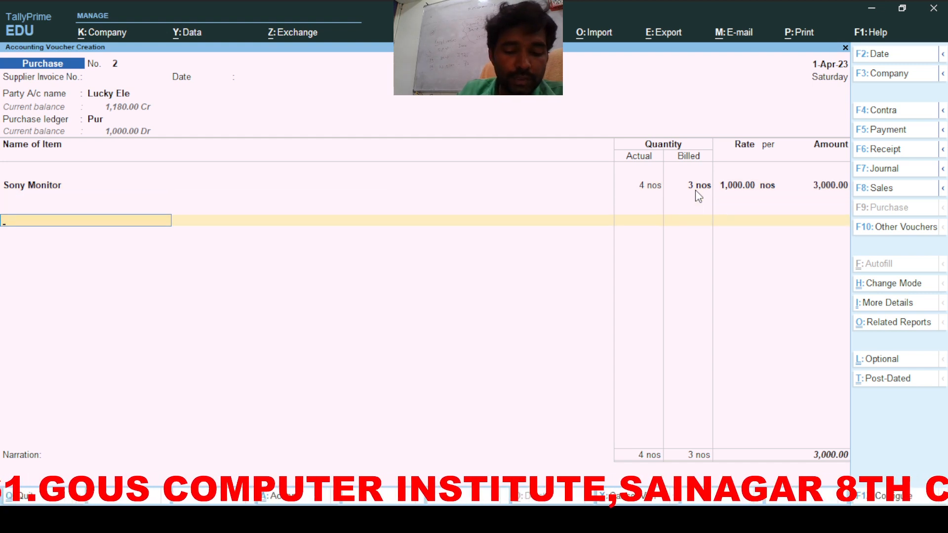
key(Return)
key(Return)
text(S)
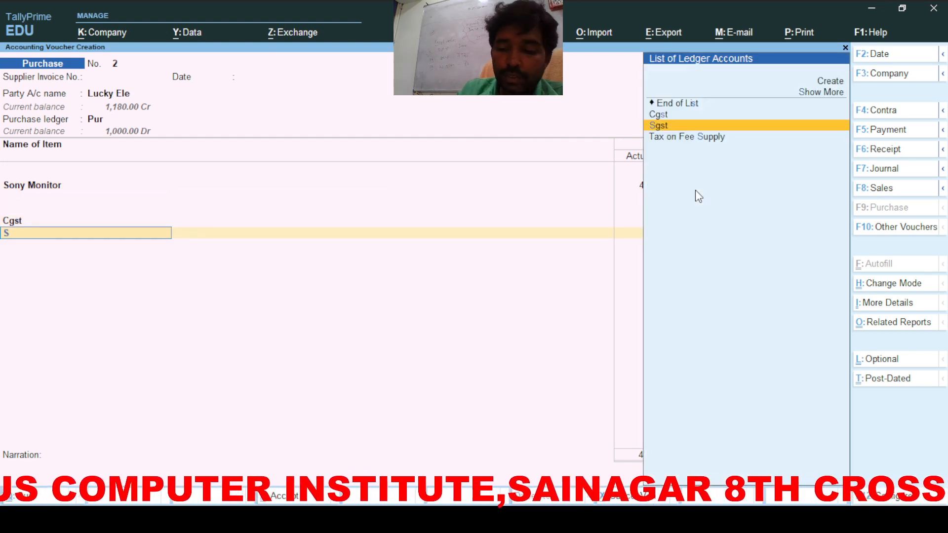
key(Return)
key(Return)
key(Return)
key(Return)
key(Return)
key(Return)
key(Return)
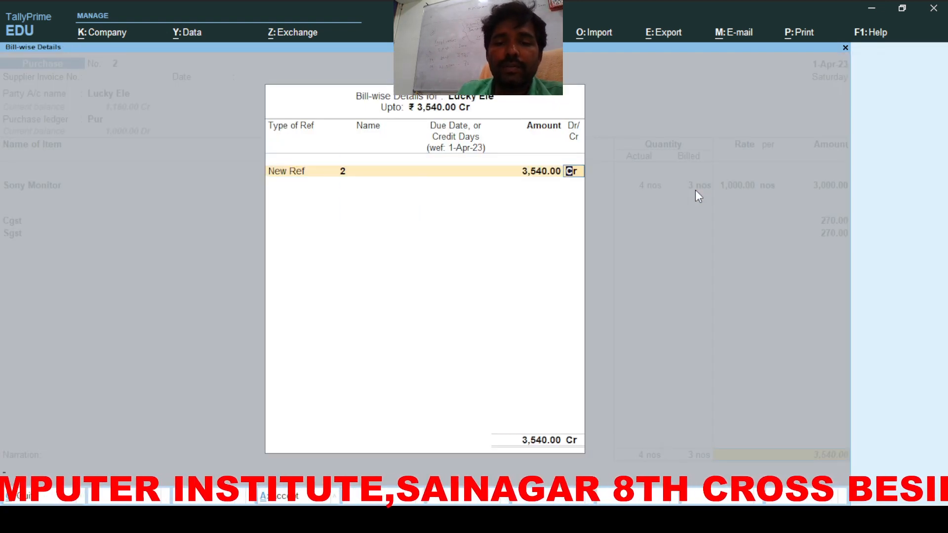
key(Return)
key(Return)
key(Return)
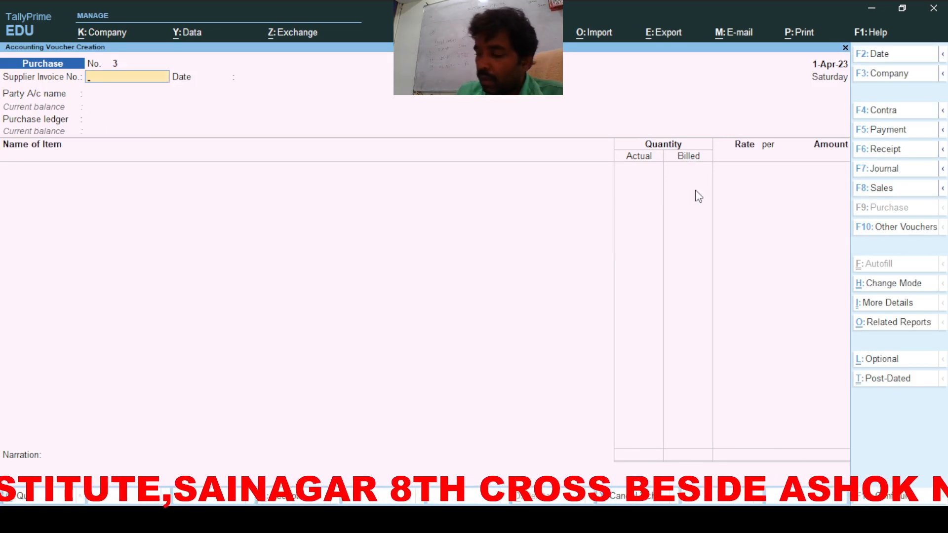
Step: Begin purchase voucher No. 3 with Nic Computers as supplier, accepting its party details
key(Return)
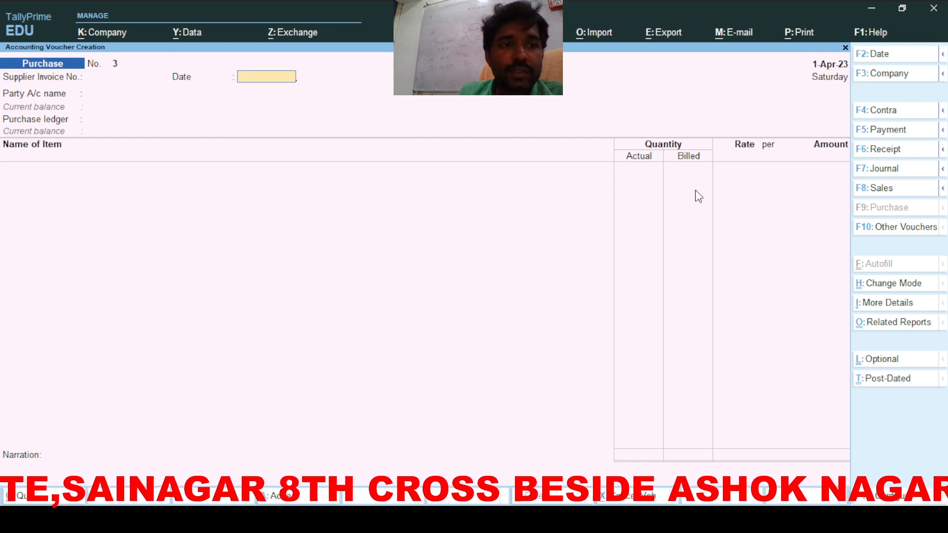
key(Return)
key(Down)
key(Down)
key(Down)
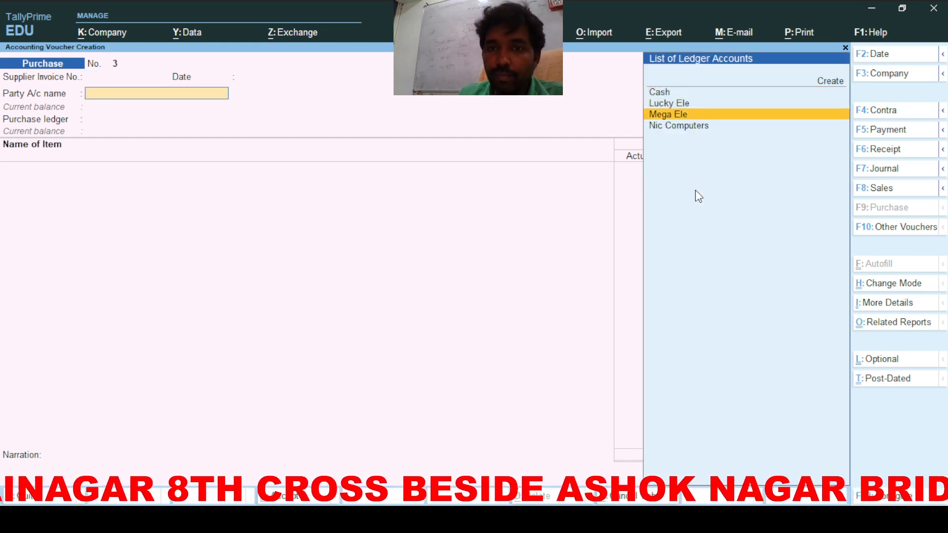
key(Return)
key(ctrl+a)
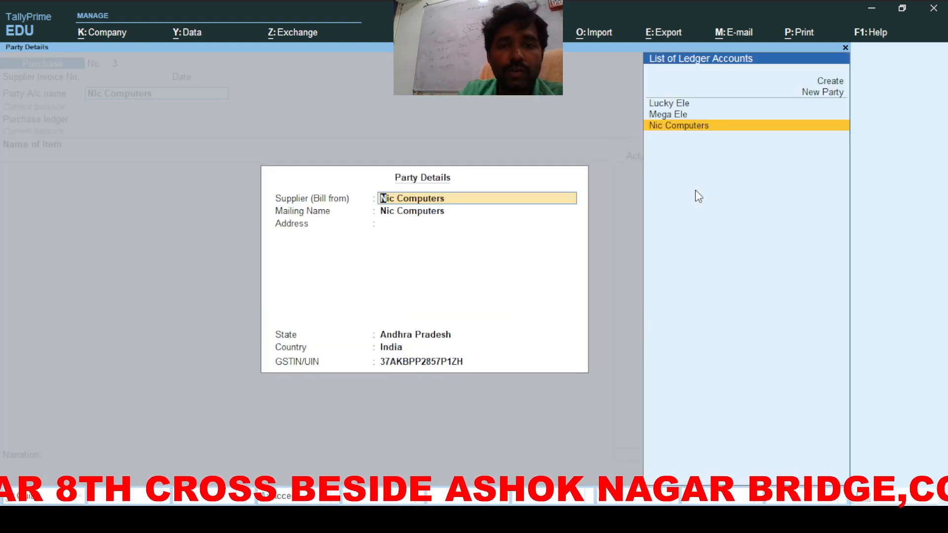
key(ctrl+a)
Step: Select Pur as the purchase ledger, classified as Purchase Taxable
key(Return)
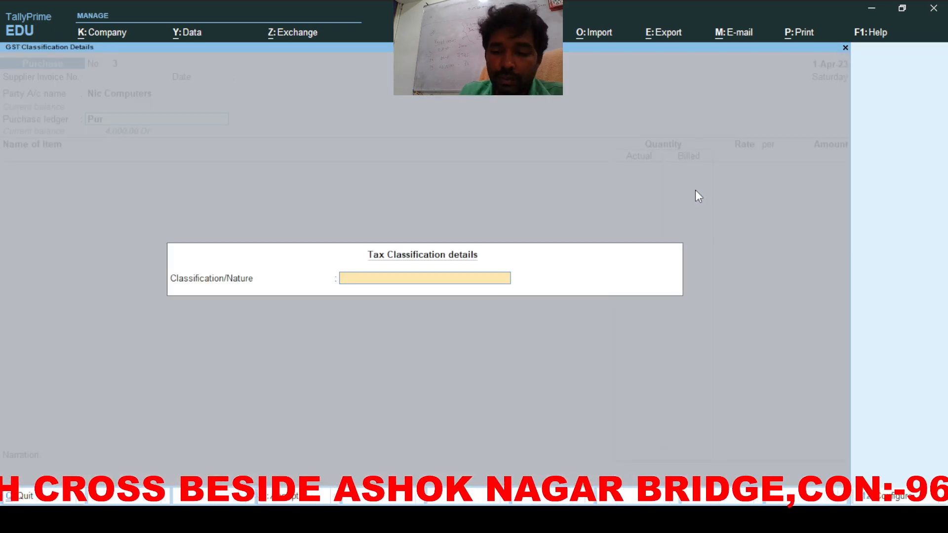
text(P)
key(Down)
key(Down)
key(Down)
key(Down)
key(Down)
key(Down)
key(Down)
key(Down)
key(Down)
key(Down)
key(Down)
key(Down)
key(Down)
key(Down)
key(Down)
key(Down)
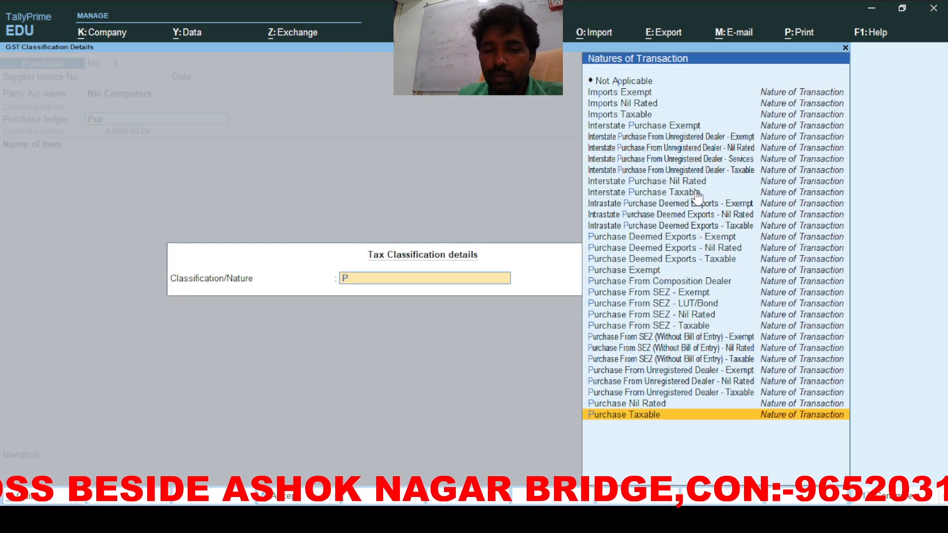
key(Return)
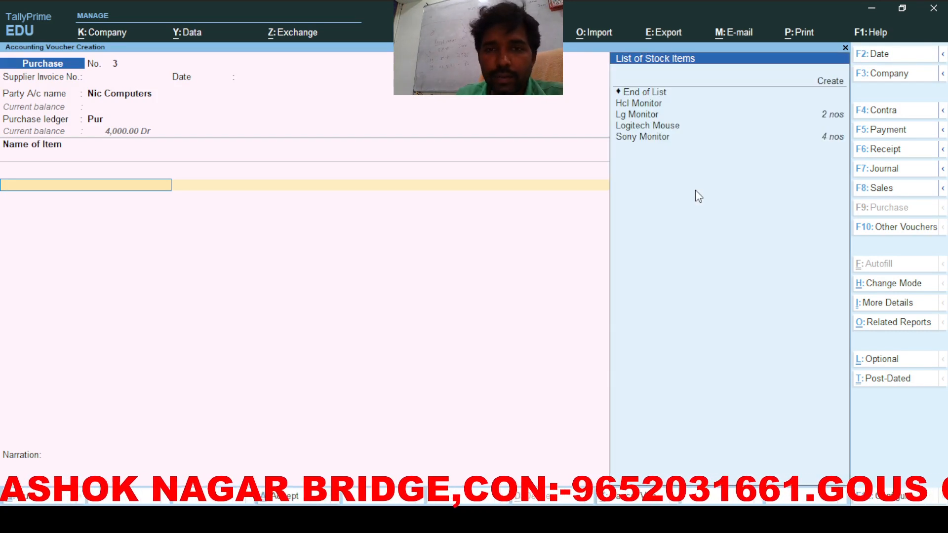
Step: Add 10 Hcl Monitors at 1,000 each
key(Down)
key(Down)
key(Return)
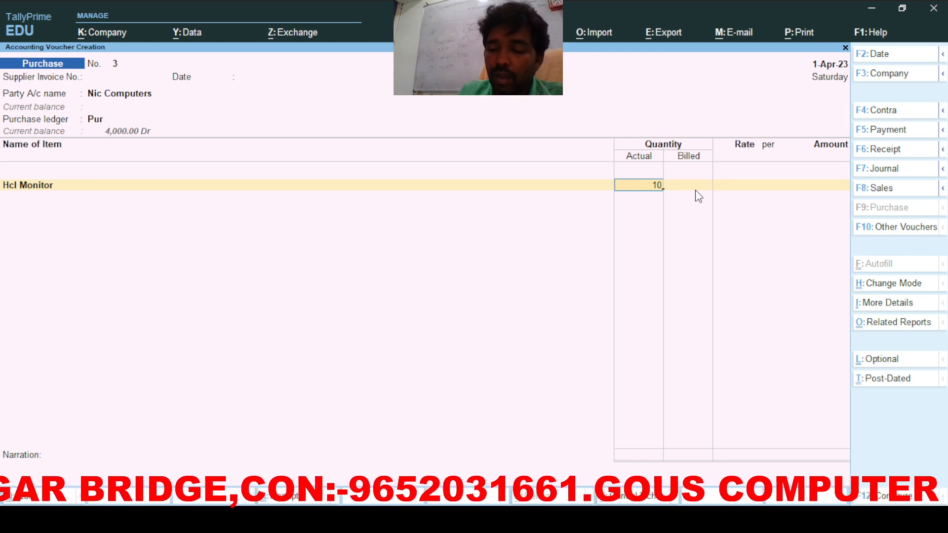
key(Return)
key(Return)
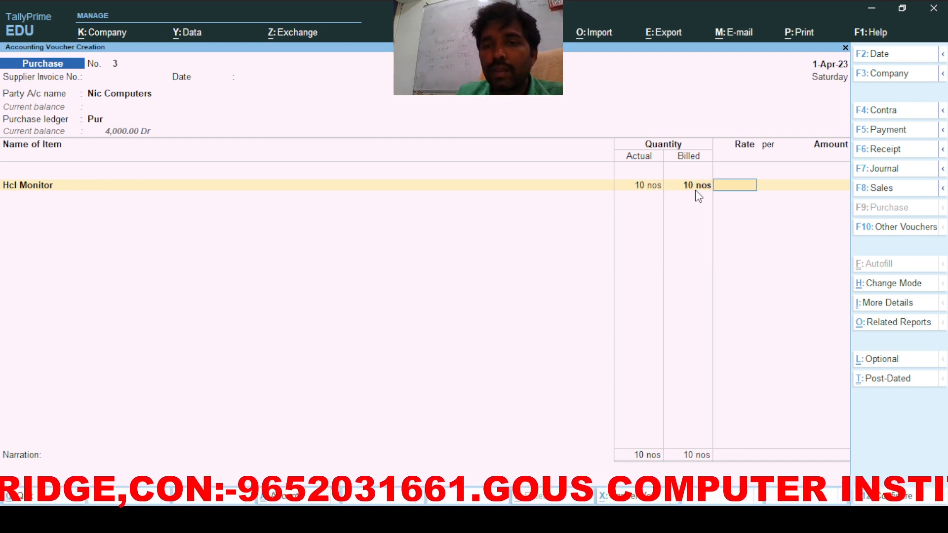
text(1000)
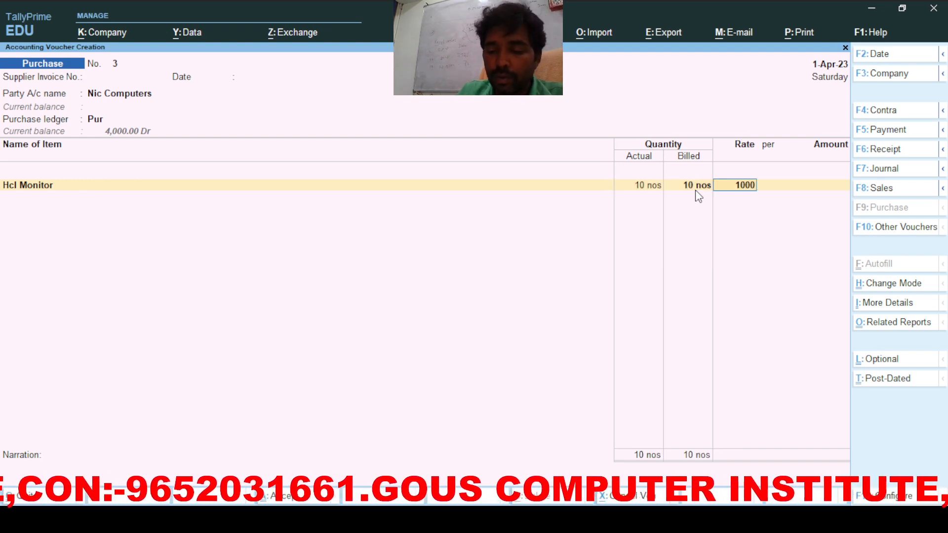
key(Return)
key(Return)
key(Return)
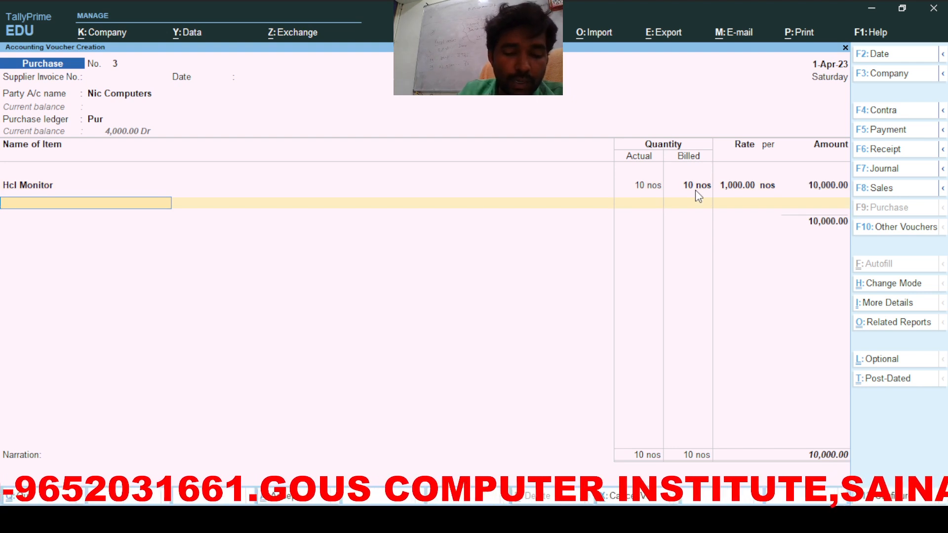
Step: Add 10 Logitech Mice at 1,000 each
text(L)
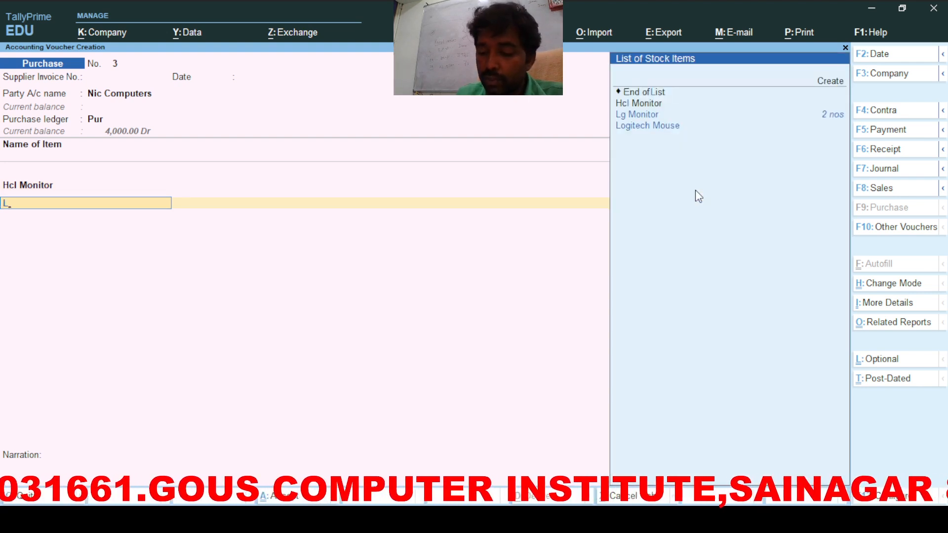
key(Down)
key(Return)
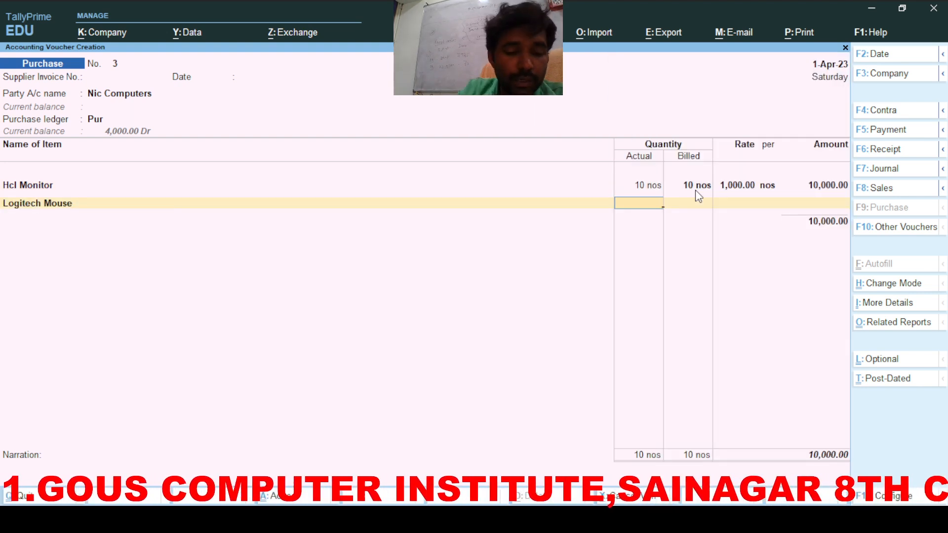
text(10)
key(Return)
key(Return)
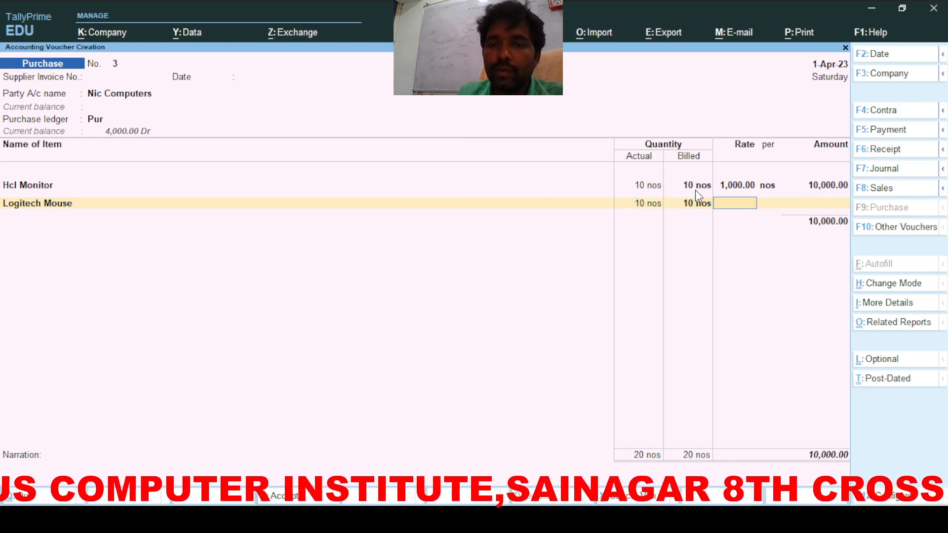
text(1000)
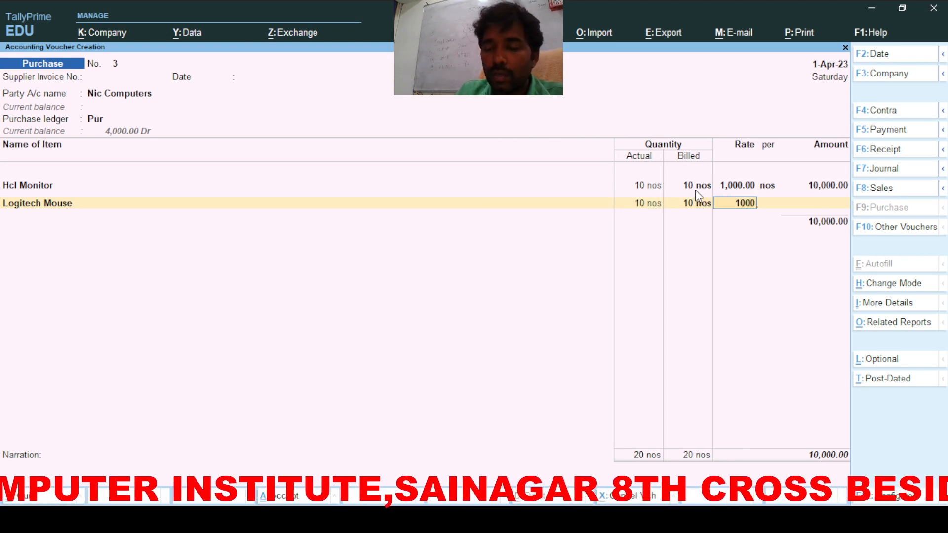
key(Return)
key(Return)
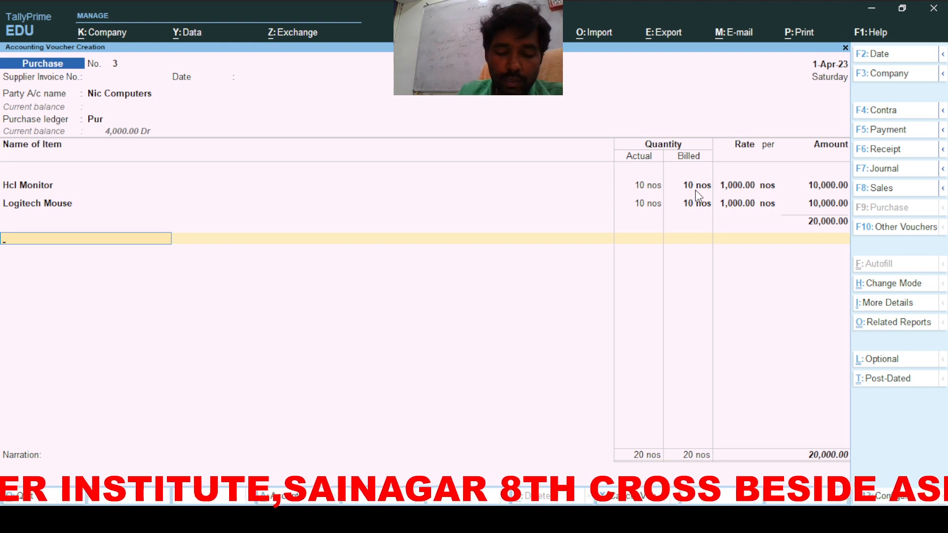
Step: Add Cgst and Sgst ledgers and save the 23,600 purchase voucher
text(C)
key(Return)
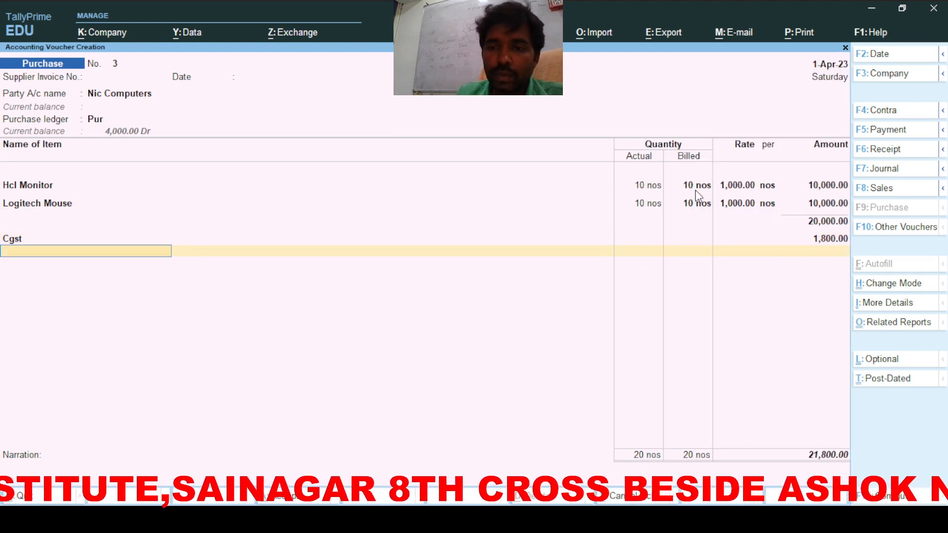
text(S)
key(Return)
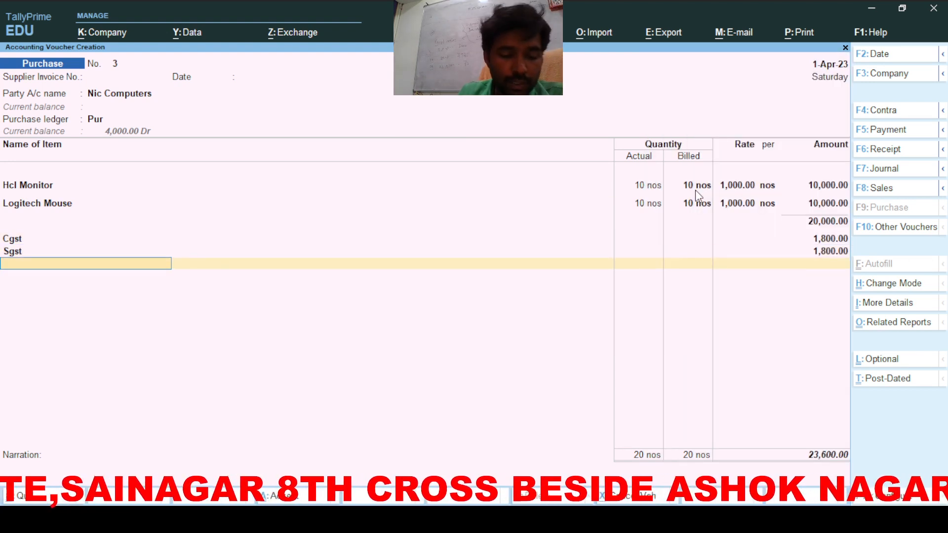
key(ctrl+a)
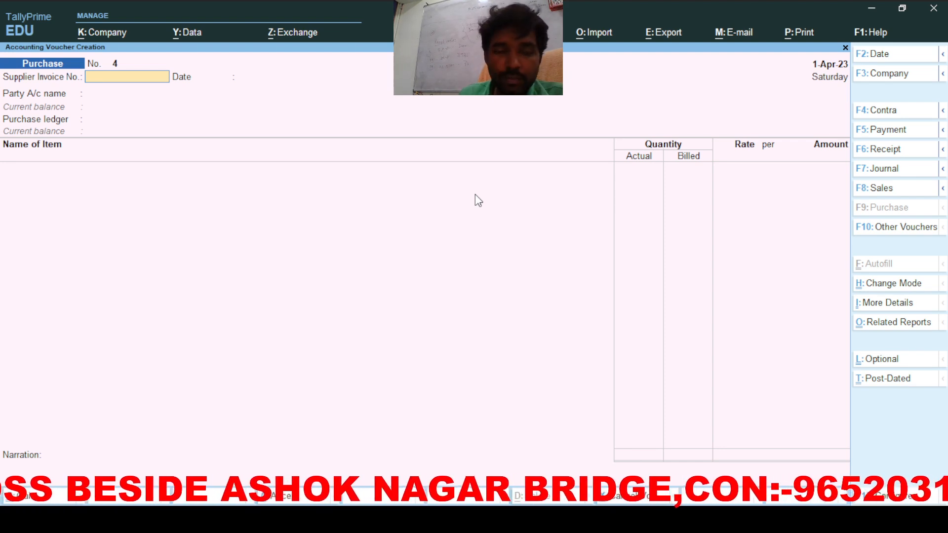
Step: Switch to a sales voucher with Mega Ele as the customer, accepting dispatch details
key(Return)
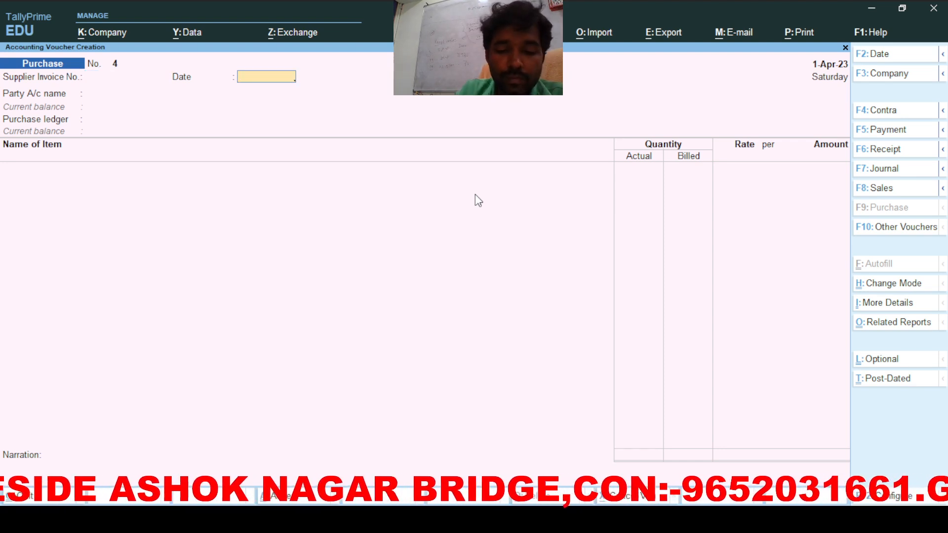
key(F8)
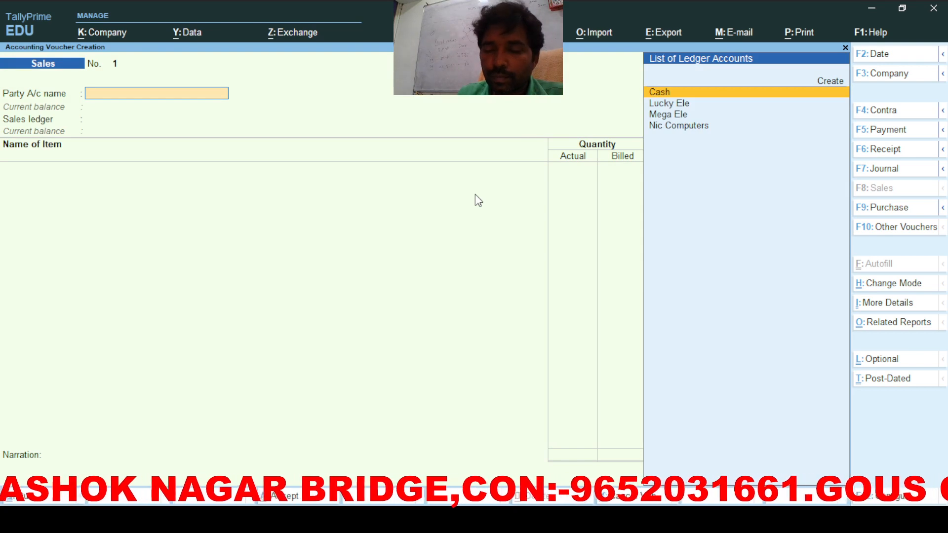
key(Down)
key(Down)
key(Return)
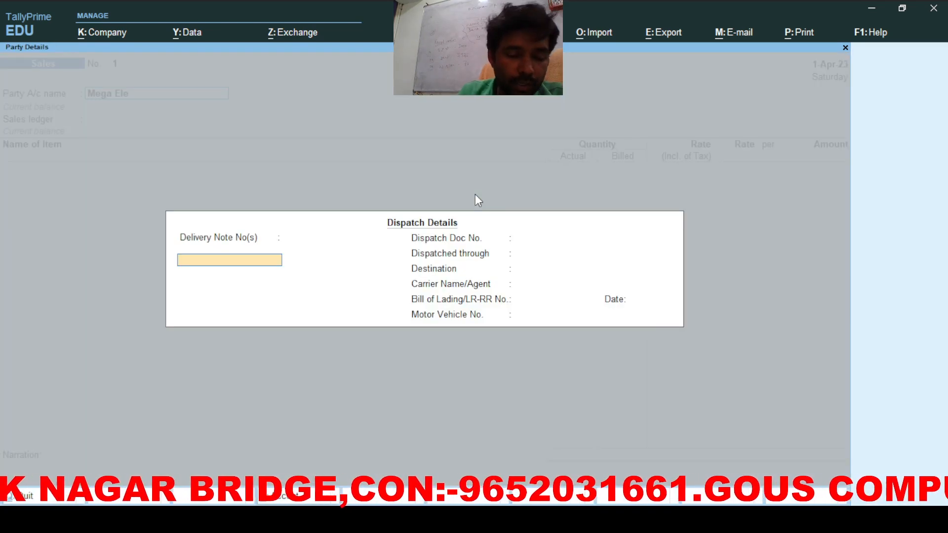
key(ctrl+a)
key(ctrl+a)
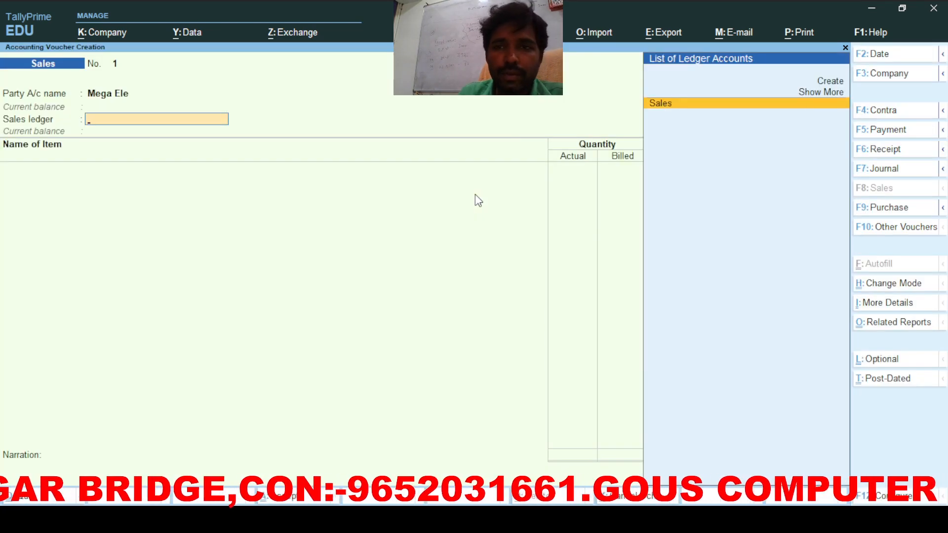
Step: Choose the Sales ledger with Sales Taxable as the nature
key(Return)
text(S)
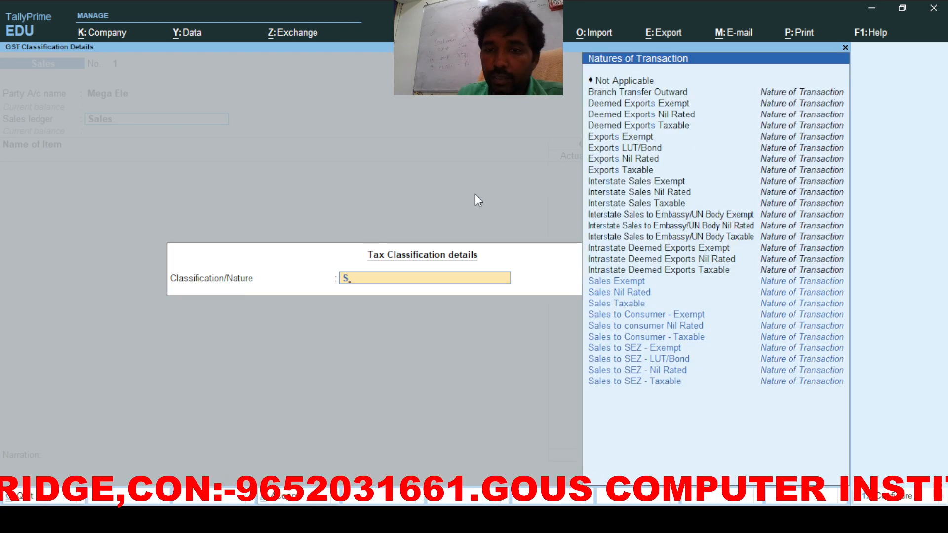
key(Down)
key(Down)
key(Return)
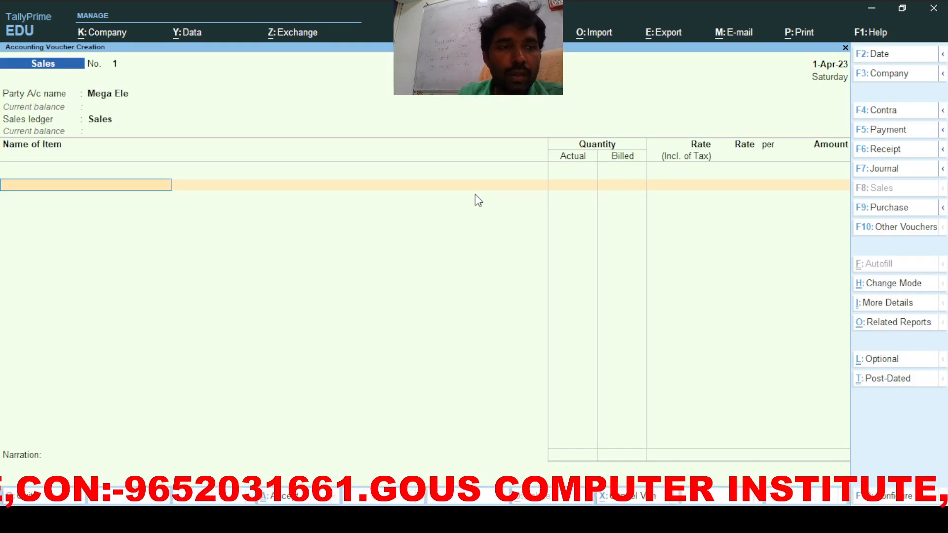
Step: Add Lg Monitor with 2 nos actual and 1 nos billed, then bring up voucher configuration
text(L)
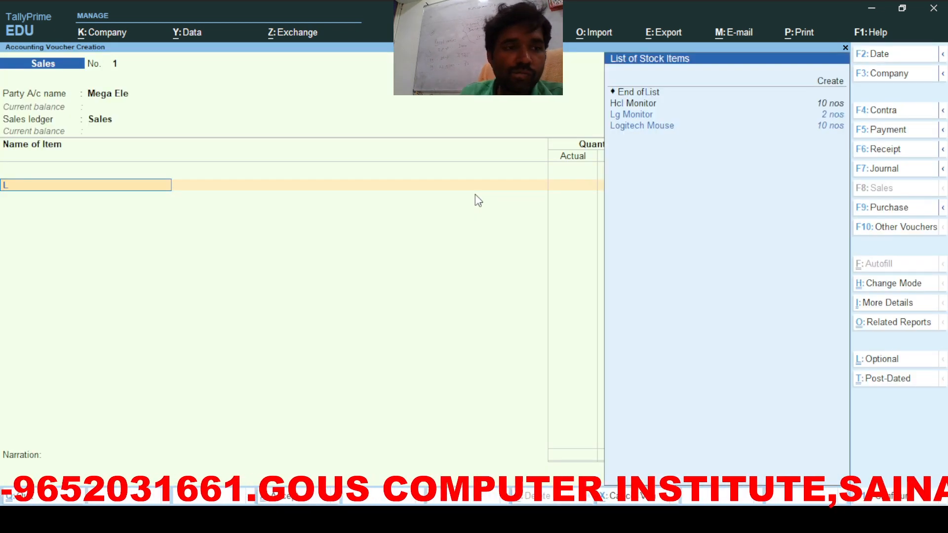
key(Return)
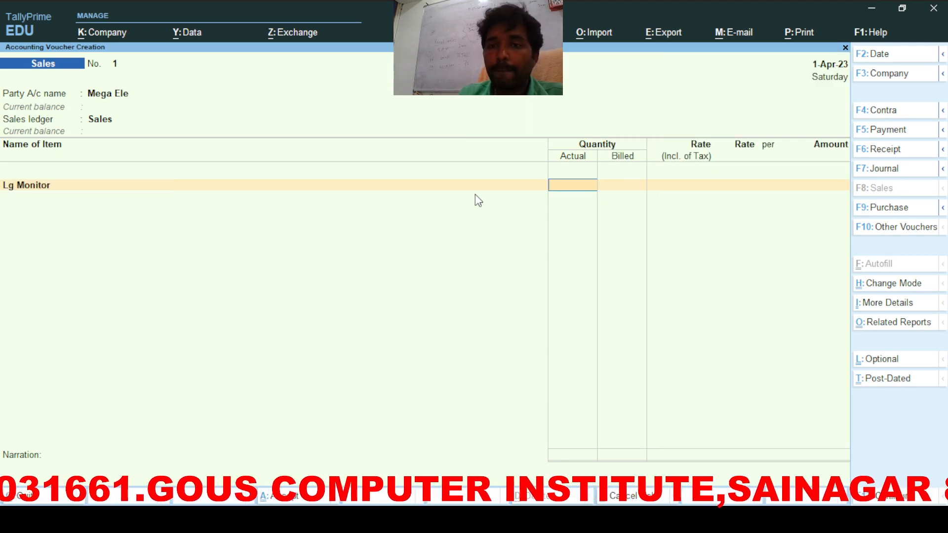
text(2)
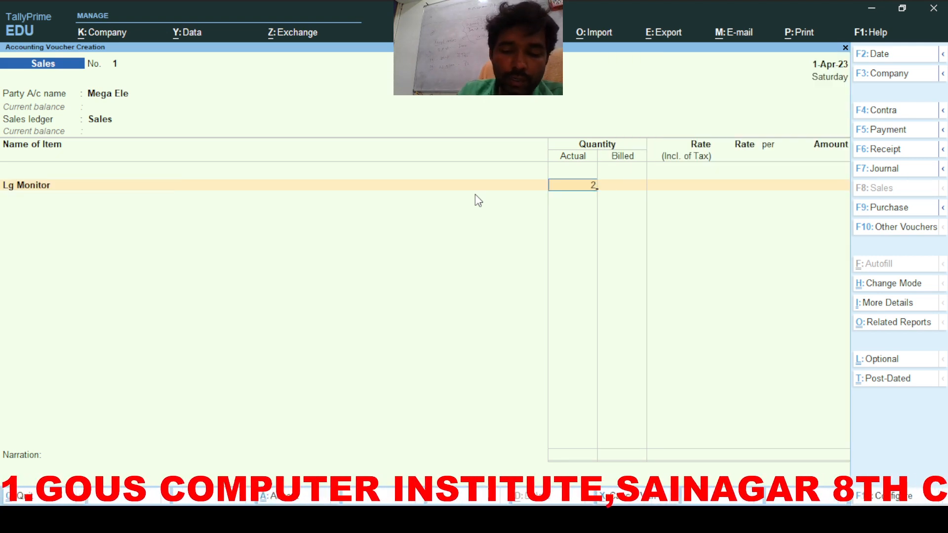
key(Return)
text(1)
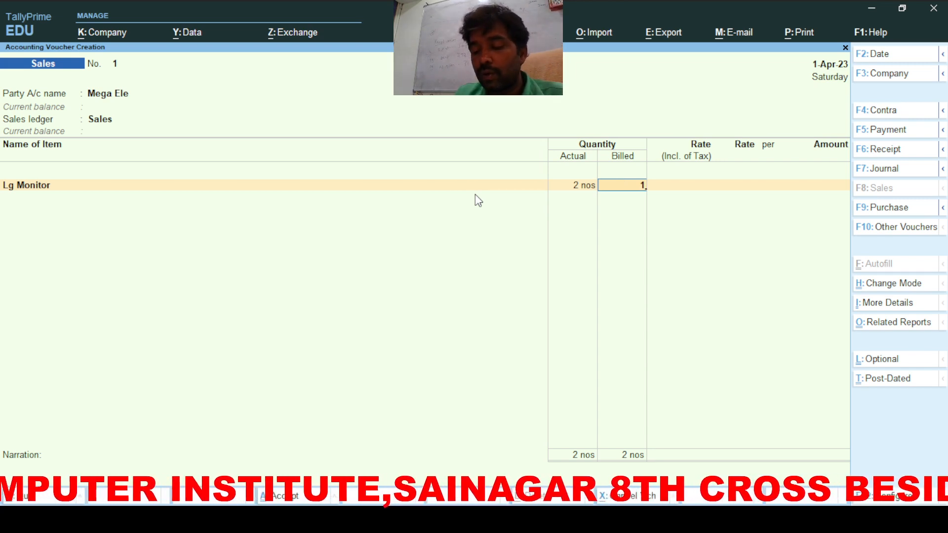
key(Return)
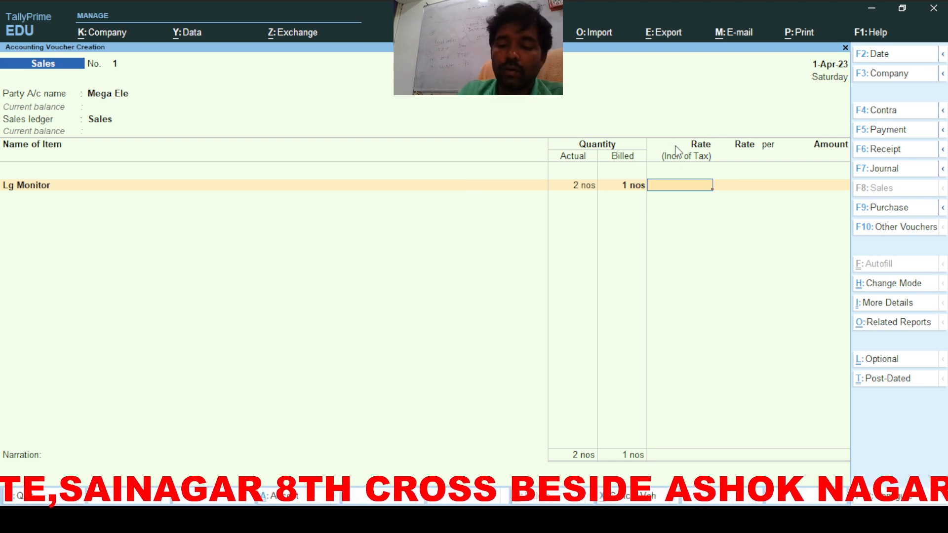
key(F12)
key(Down)
key(Down)
key(Down)
key(Down)
key(Down)
key(Down)
key(Down)
key(Down)
key(Down)
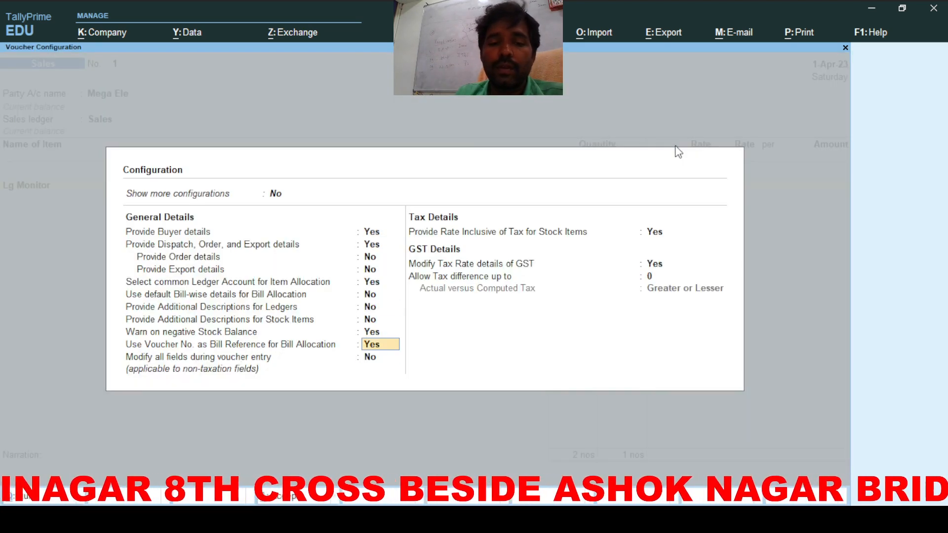
Step: Set 'Provide Rate Inclusive of Tax for Stock Items' to No and accept the configuration
key(Down)
text(n)
key(Return)
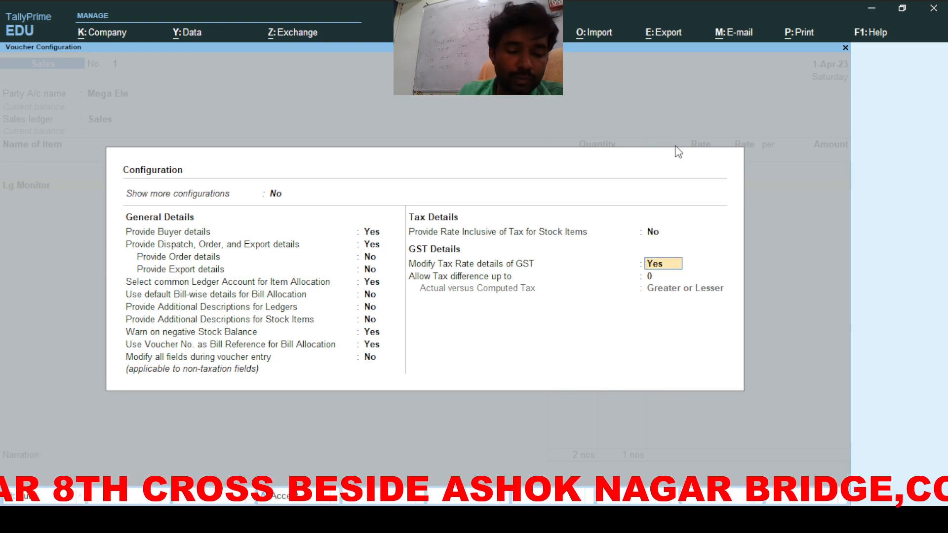
key(ctrl+a)
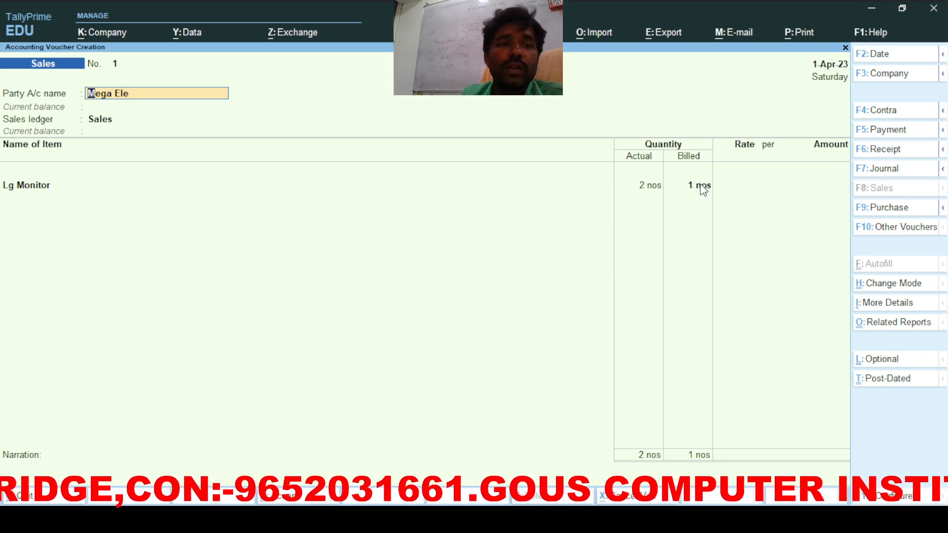
Step: Keep Mega Ele as party and Sales (Sales Taxable) as ledger, pricing Lg Monitor at 2,000
key(Return)
key(Escape)
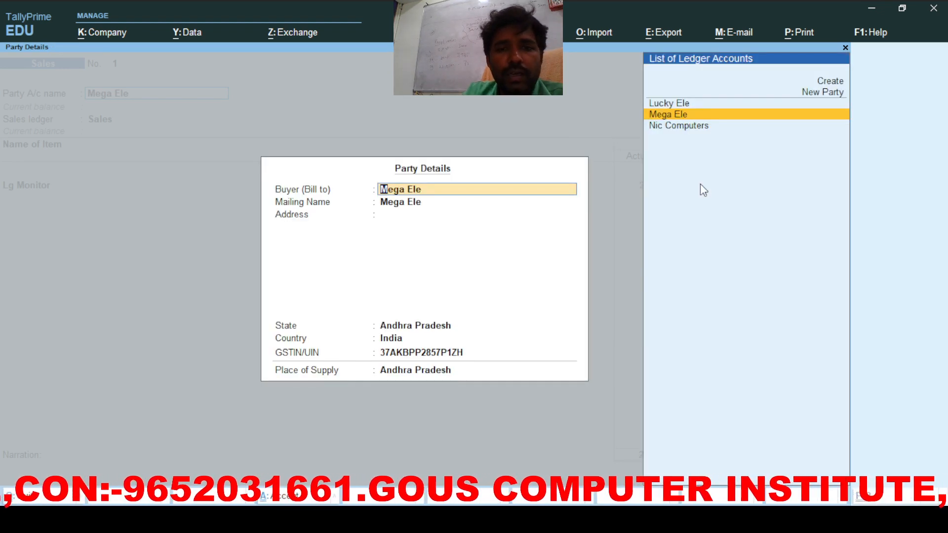
key(Escape)
key(Return)
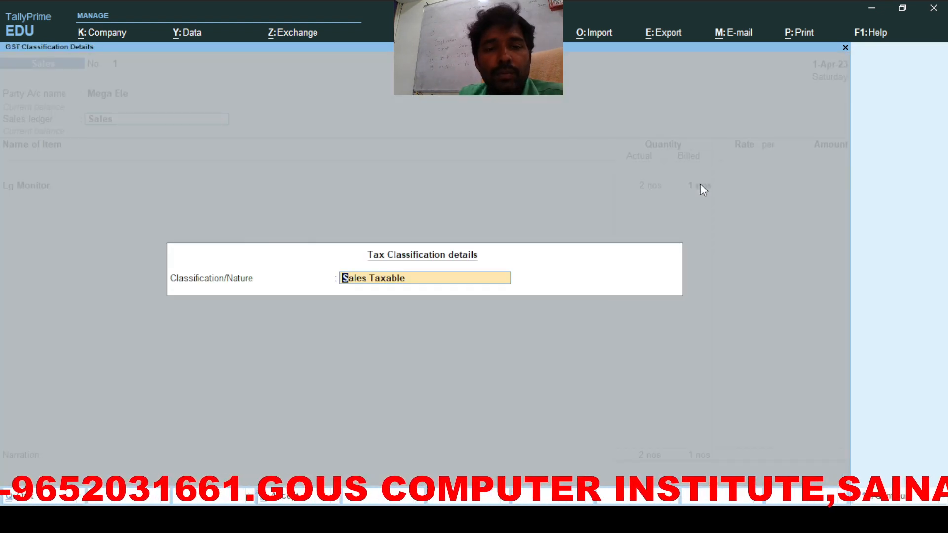
key(Return)
key(Return)
key(Return)
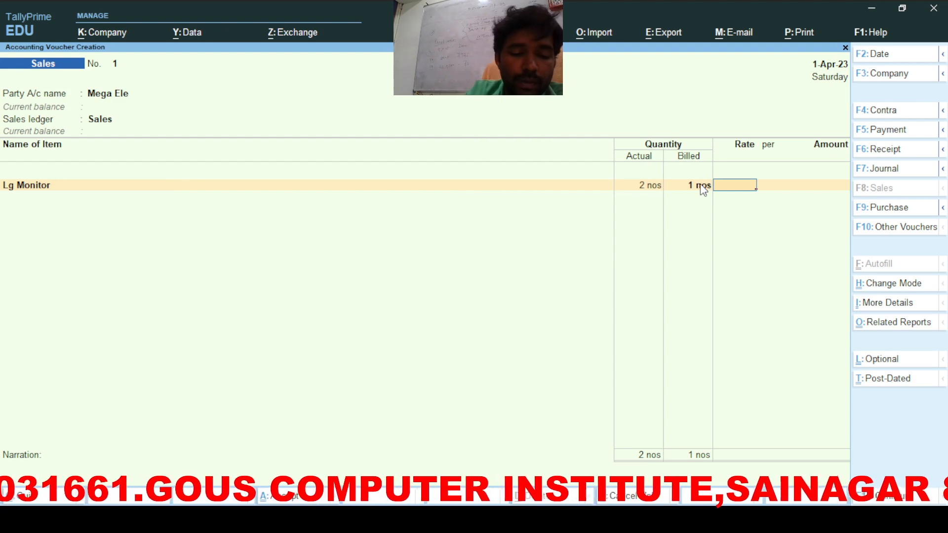
text(2000)
key(Return)
key(Return)
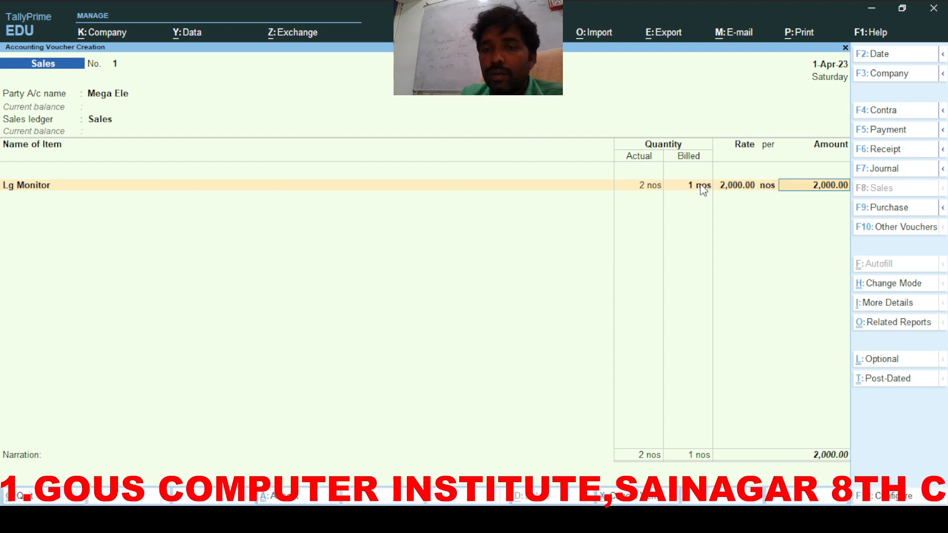
key(Return)
key(Return)
Step: Add Cgst and Sgst tax lines of 180 each and accept the new bill reference
text(c)
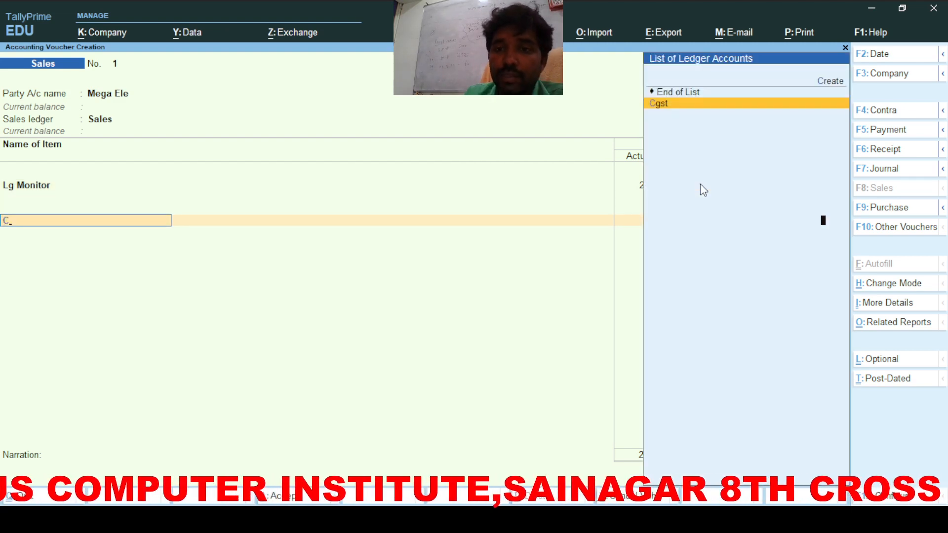
key(Return)
key(Return)
text(s)
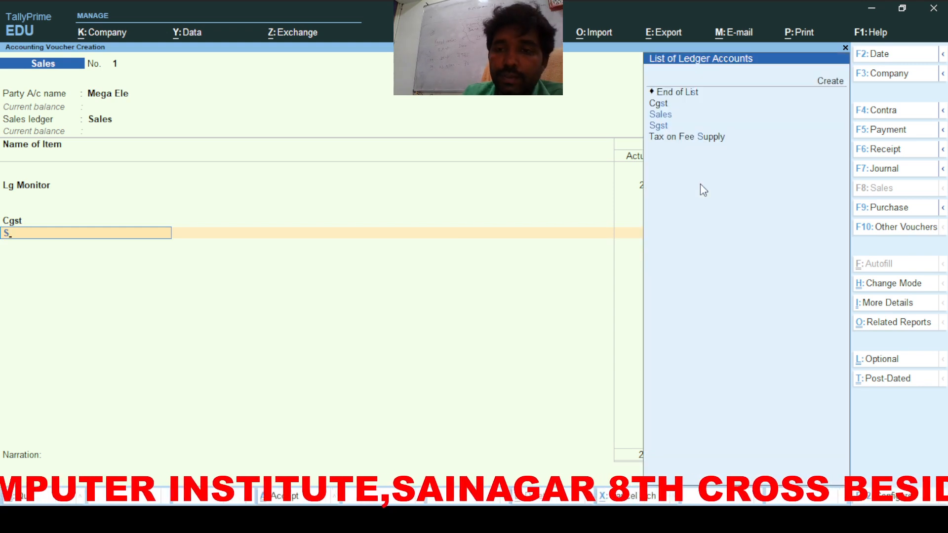
key(Return)
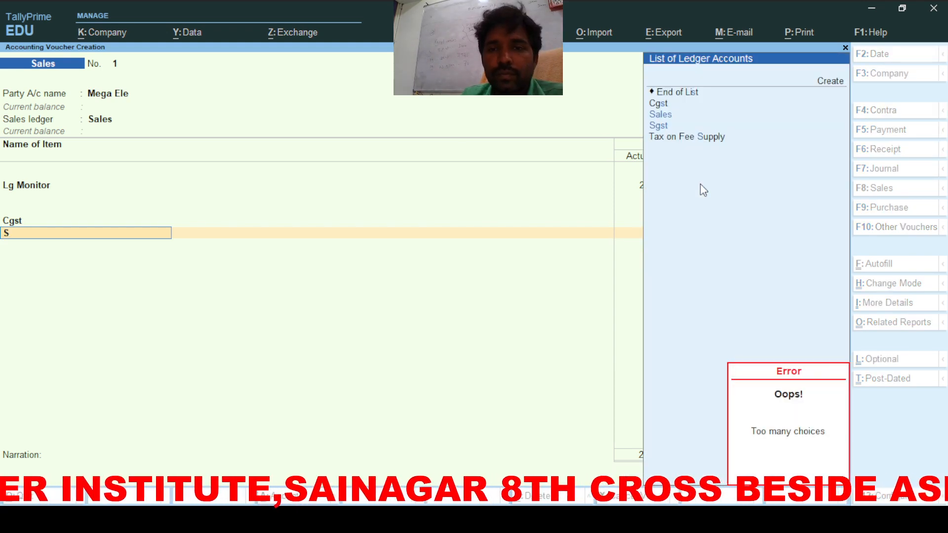
key(Down)
key(Down)
key(Return)
key(Return)
key(Return)
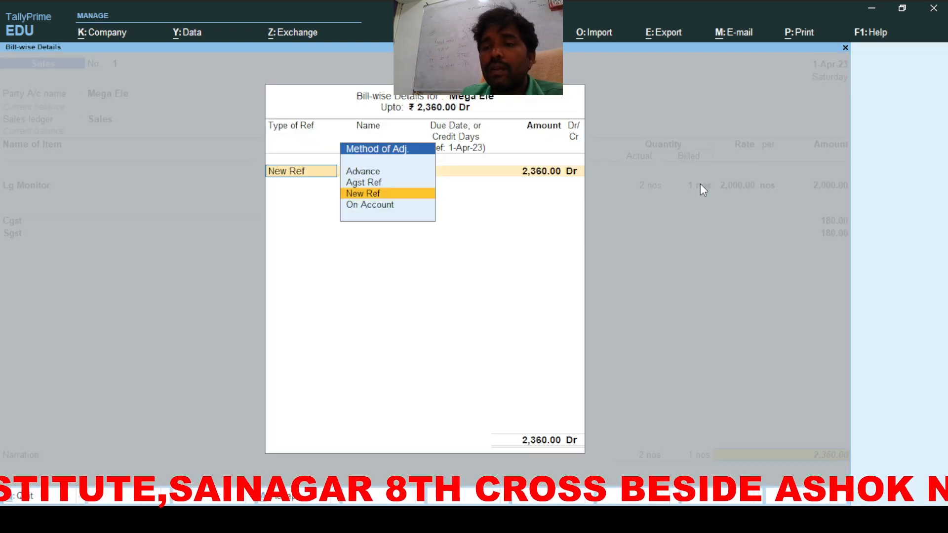
key(Return)
key(Return)
key(Return)
key(Return)
key(Return)
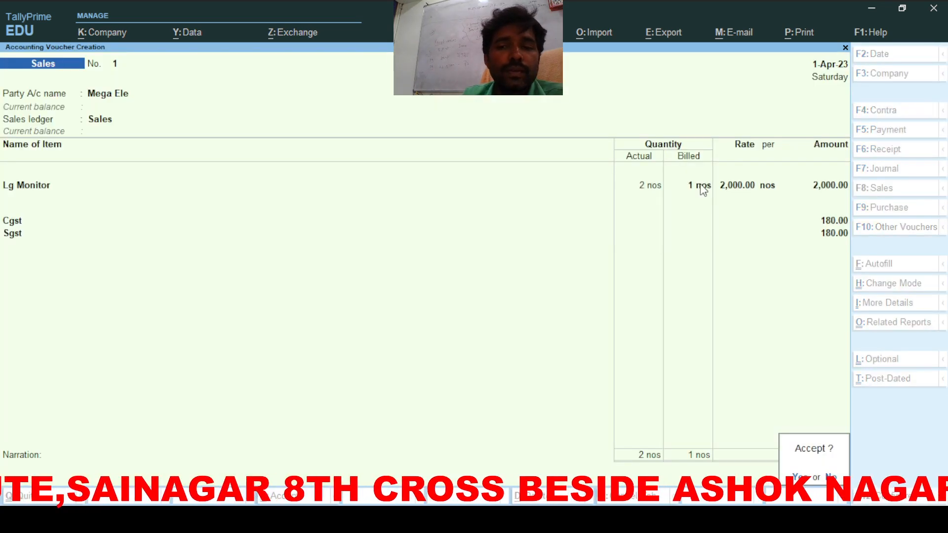
key(Return)
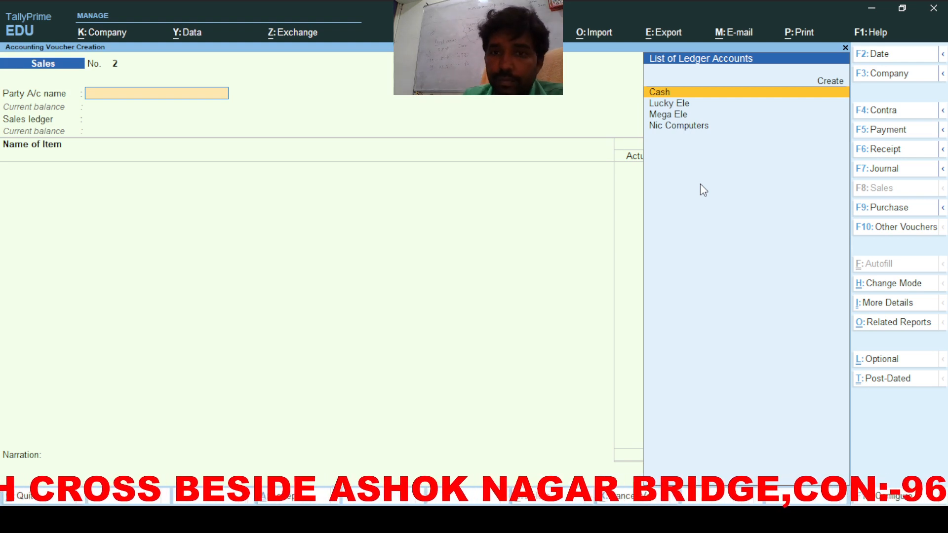
Step: Choose Mega Ele as party with the Sales ledger and Sales Taxable nature
key(Down)
key(Down)
key(Return)
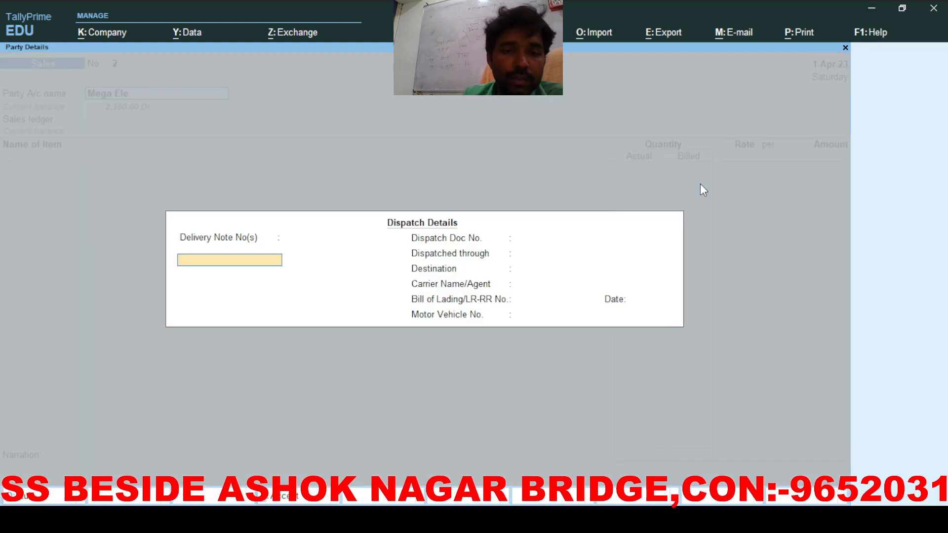
key(ctrl+a)
key(ctrl+a)
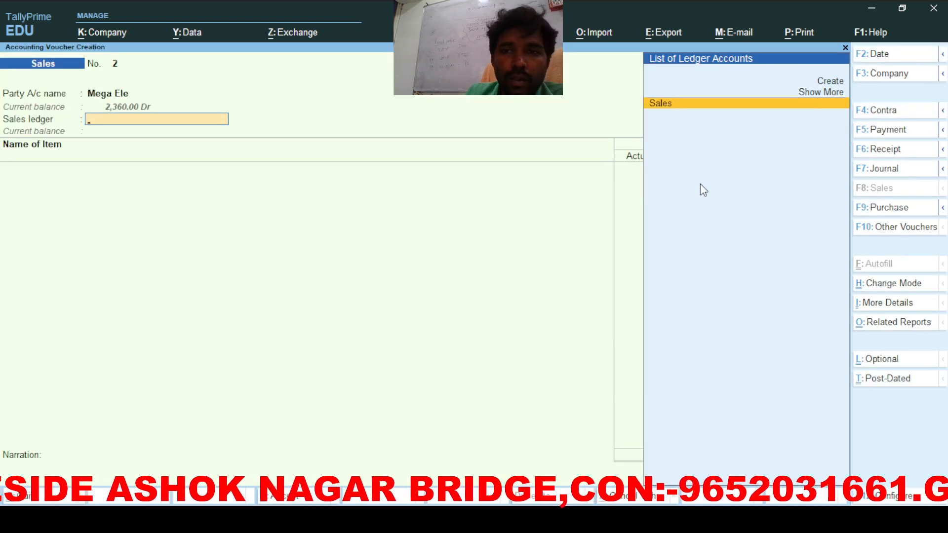
key(Return)
text(S)
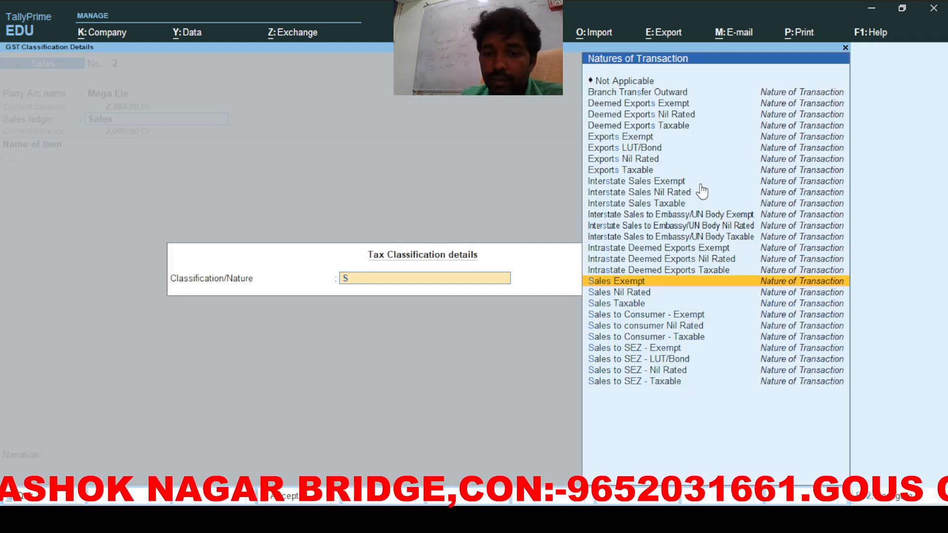
key(Down)
key(Down)
key(Return)
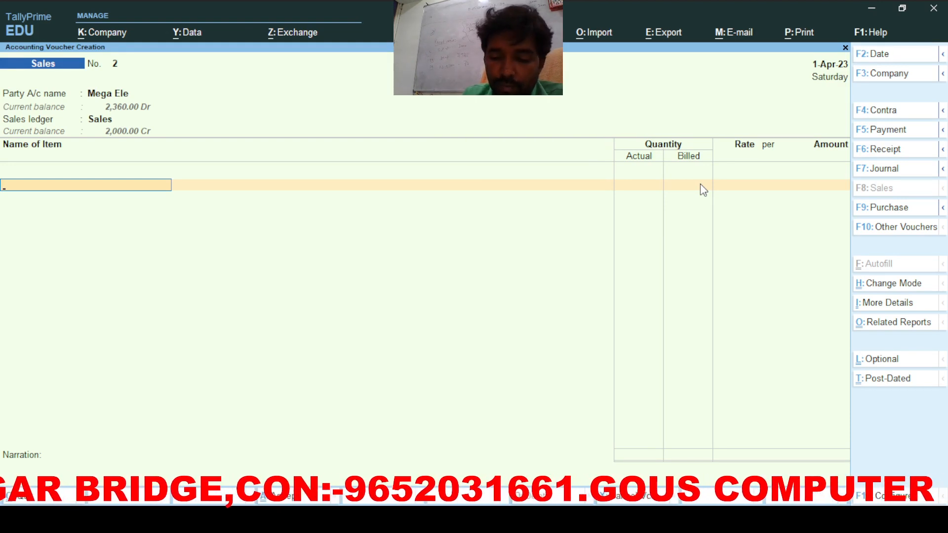
Step: Add Hcl Monitor at 1 nos, rate 2,000
text(H)
key(Return)
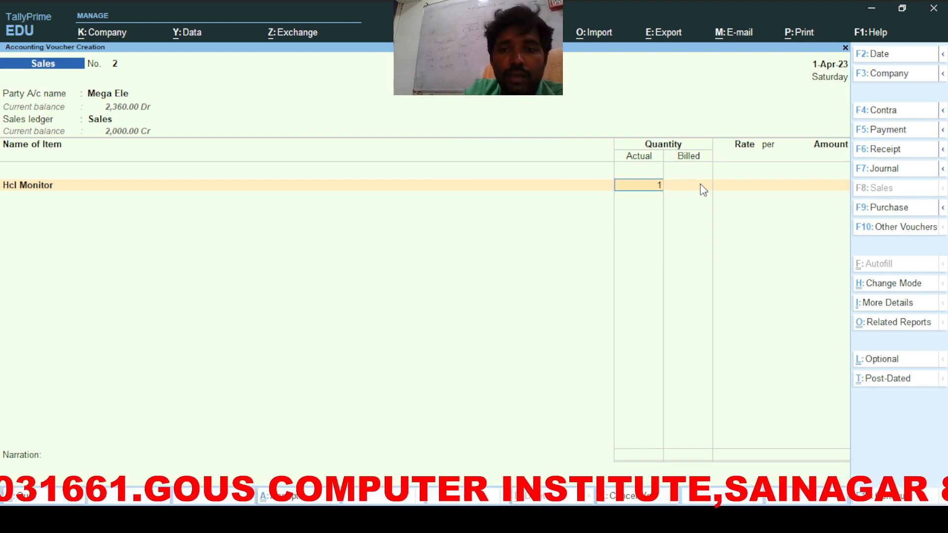
text(1)
key(Return)
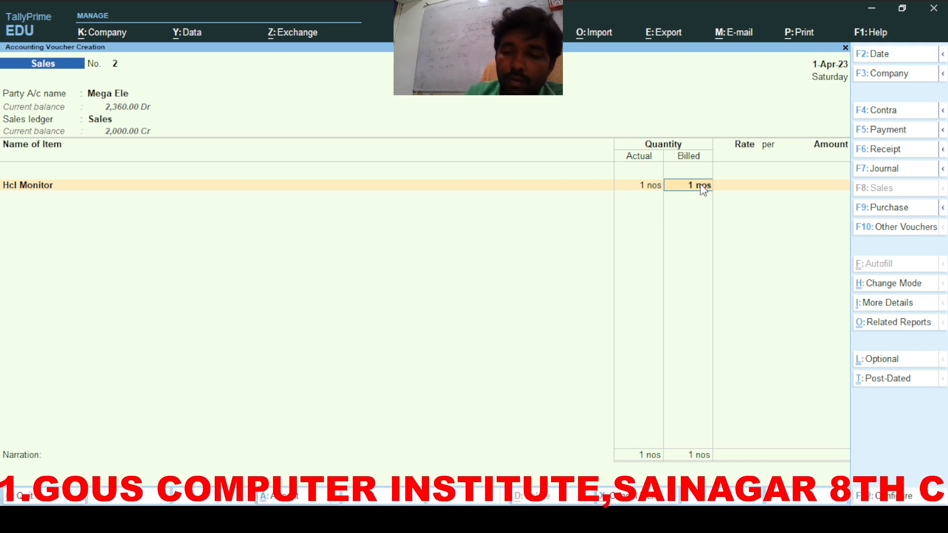
key(Return)
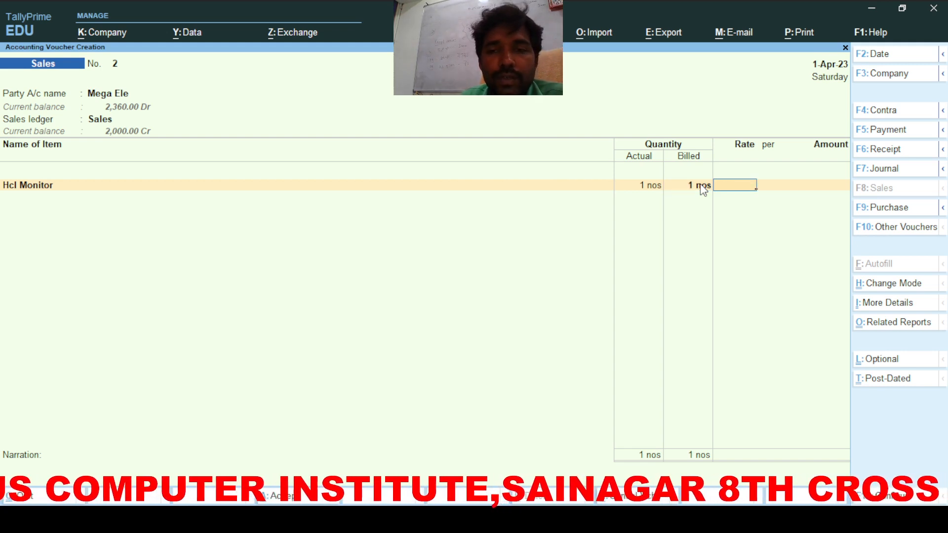
text(2)
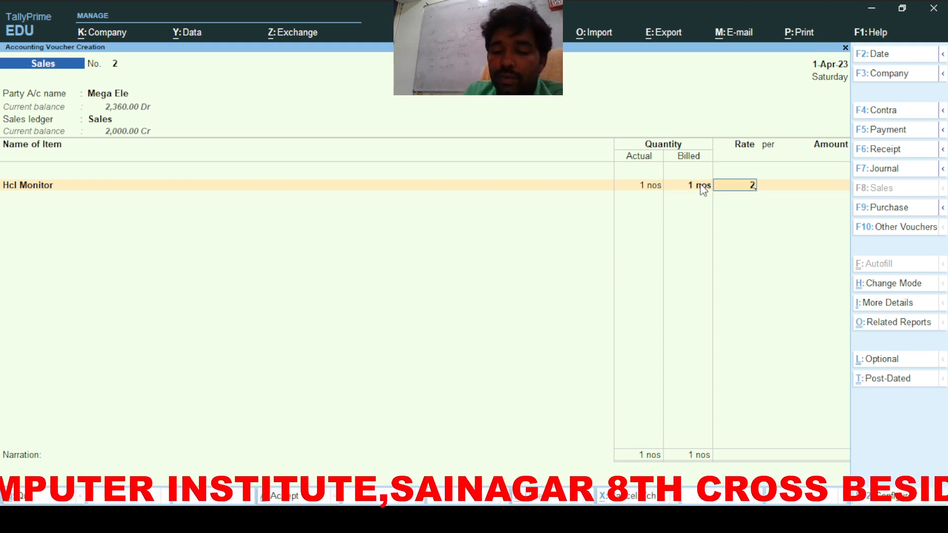
text(000)
key(Return)
key(Return)
key(Return)
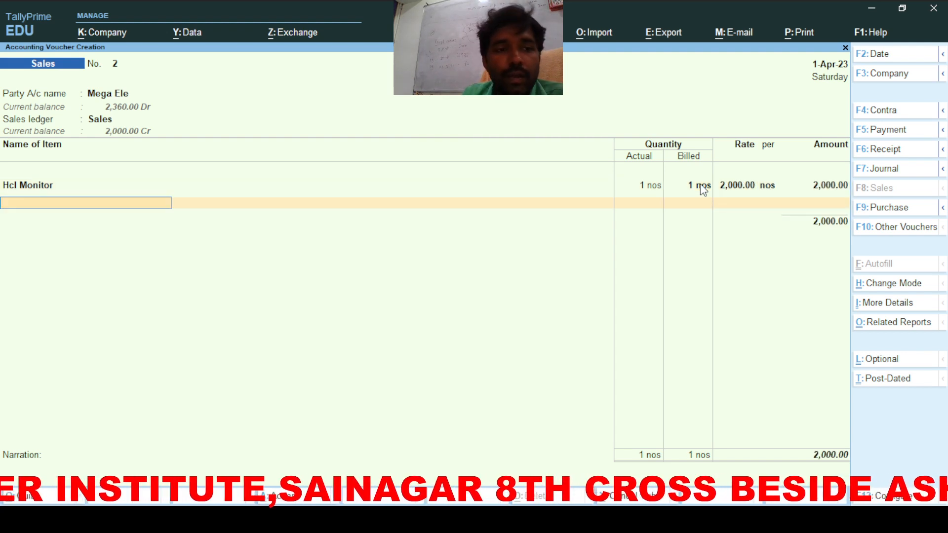
Step: Add Logitech Mouse with 1 nos actual and clear its billed quantity
text(L)
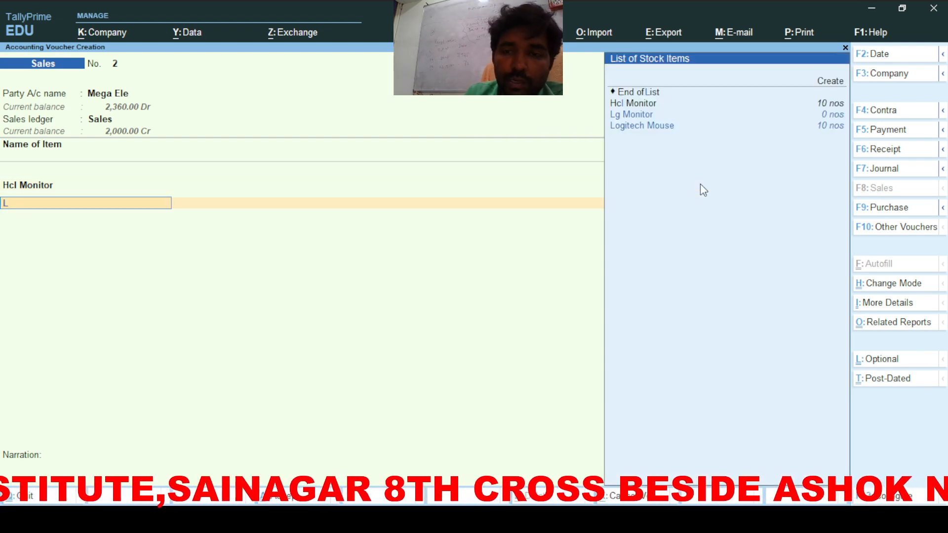
key(Down)
key(Return)
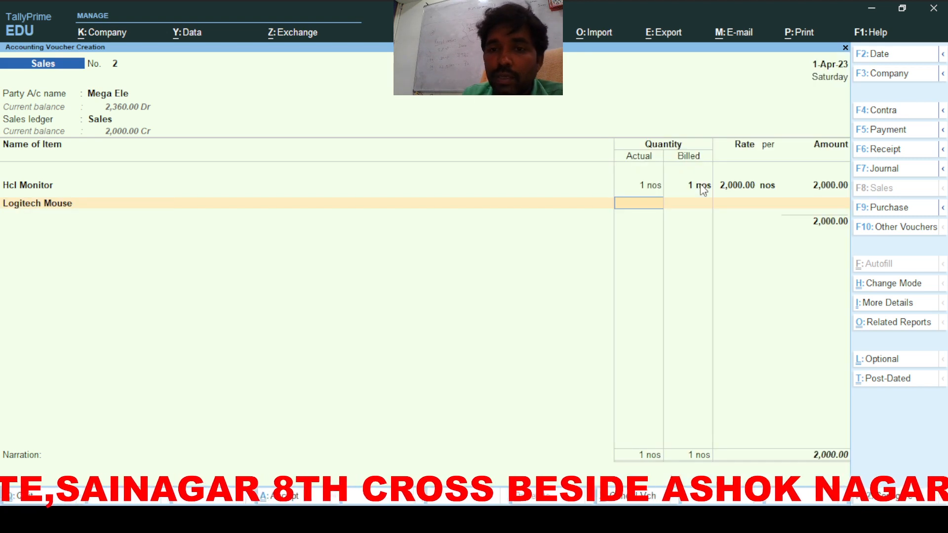
text(1)
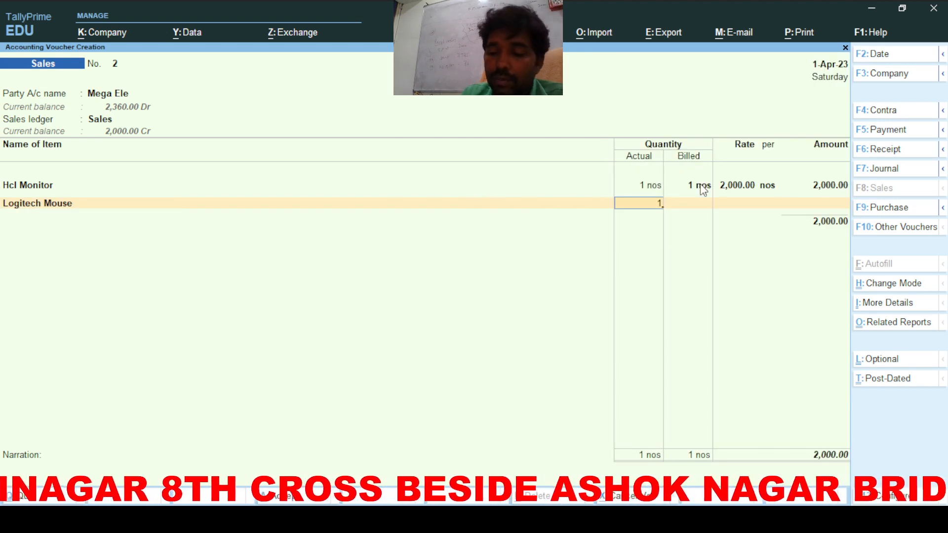
key(Return)
key(Return)
key(BackSpace)
key(space)
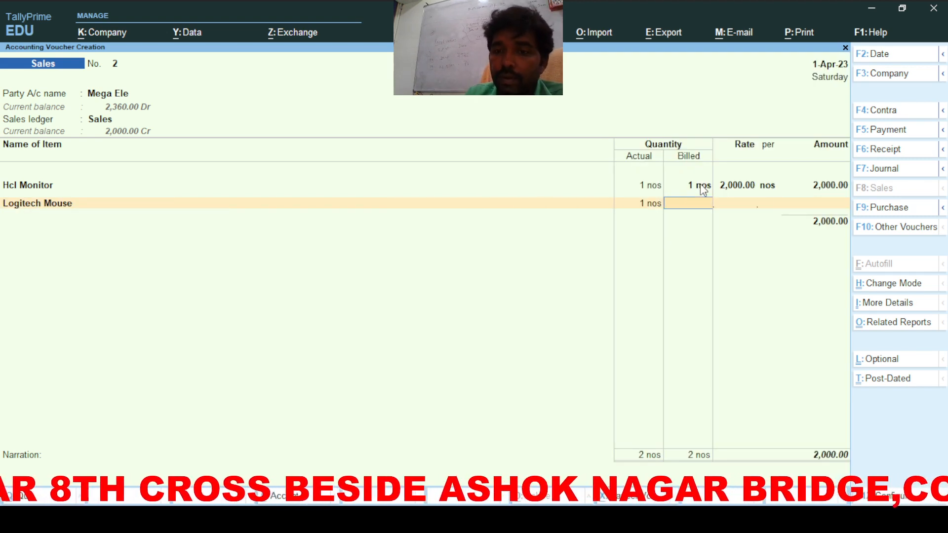
Step: Finish the Logitech Mouse line at 1 nos actual, with billed quantity and amount left blank
key(Return)
key(Return)
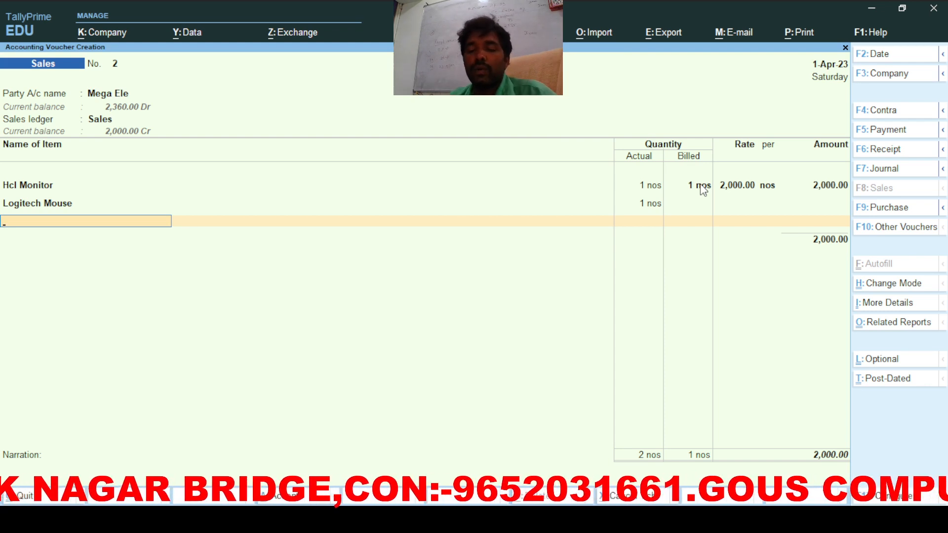
Step: Add Cgst and Sgst tax lines of 180 each to sales voucher 2
key(Return)
text(C)
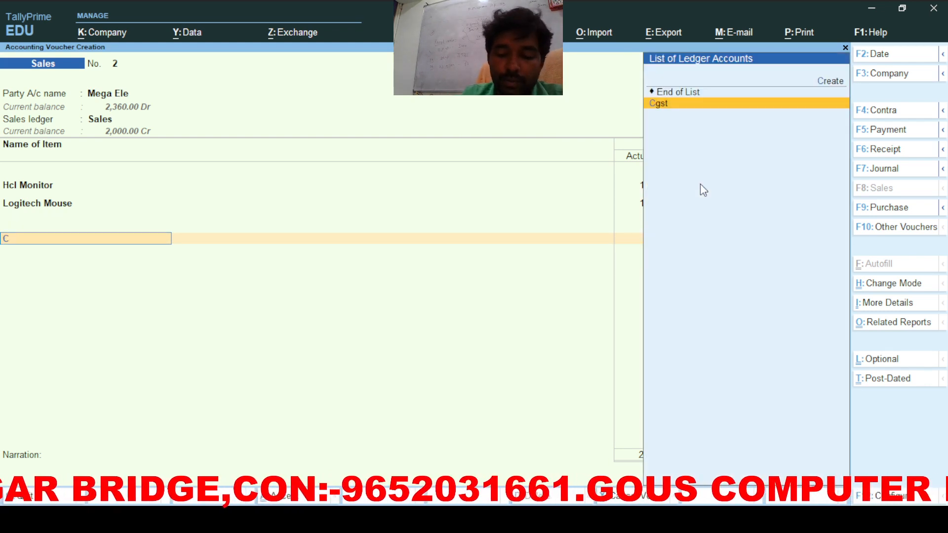
key(Return)
key(Return)
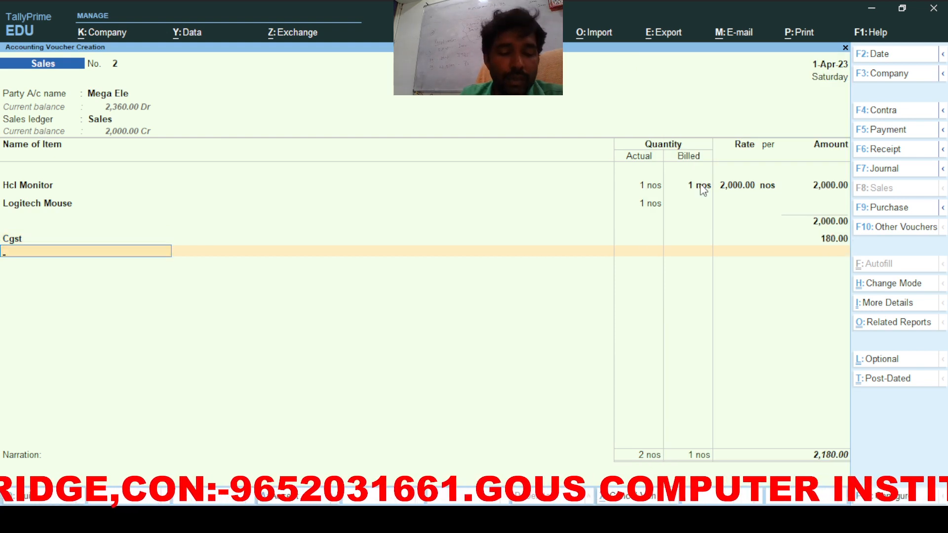
text(S)
key(Return)
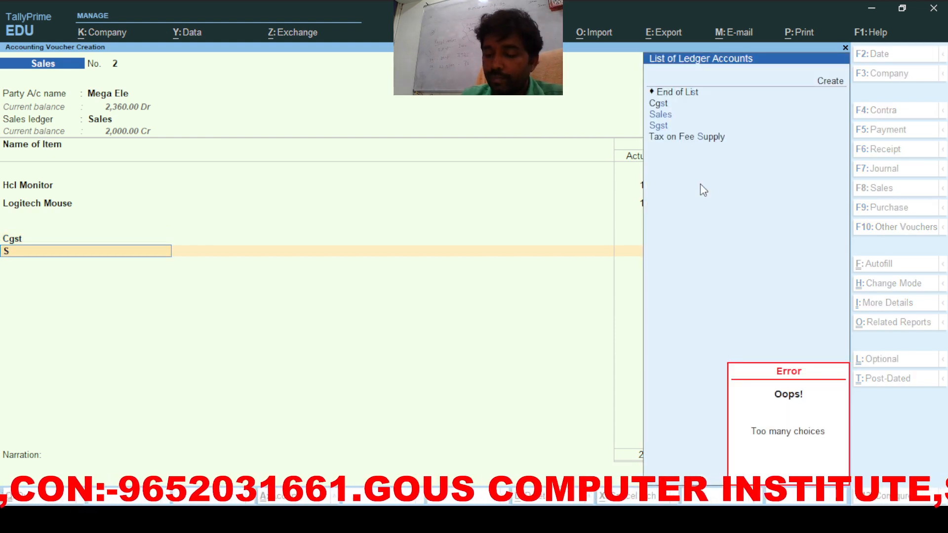
key(Down)
key(Return)
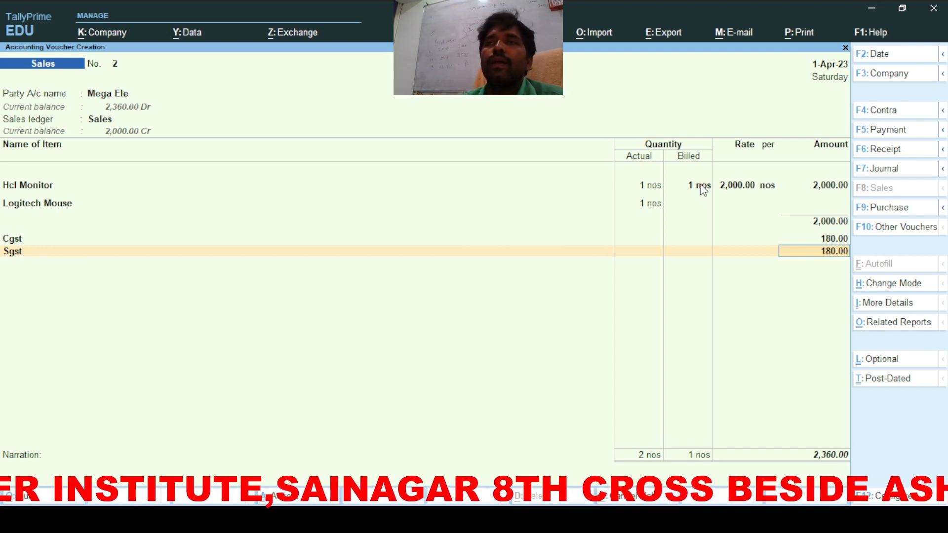
key(Return)
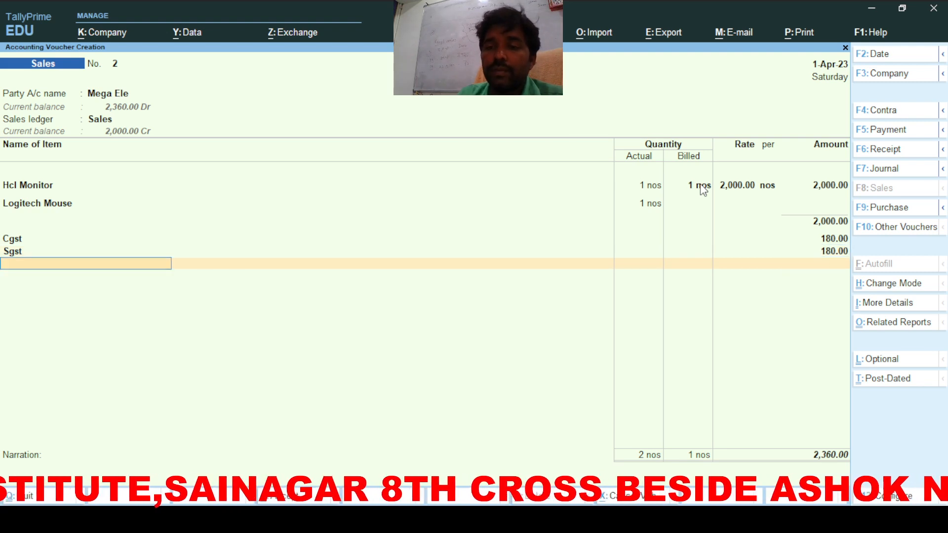
Step: Accept the new bill reference, save the voucher and return to Gateway of Tally
key(Return)
key(Return)
key(Return)
key(Return)
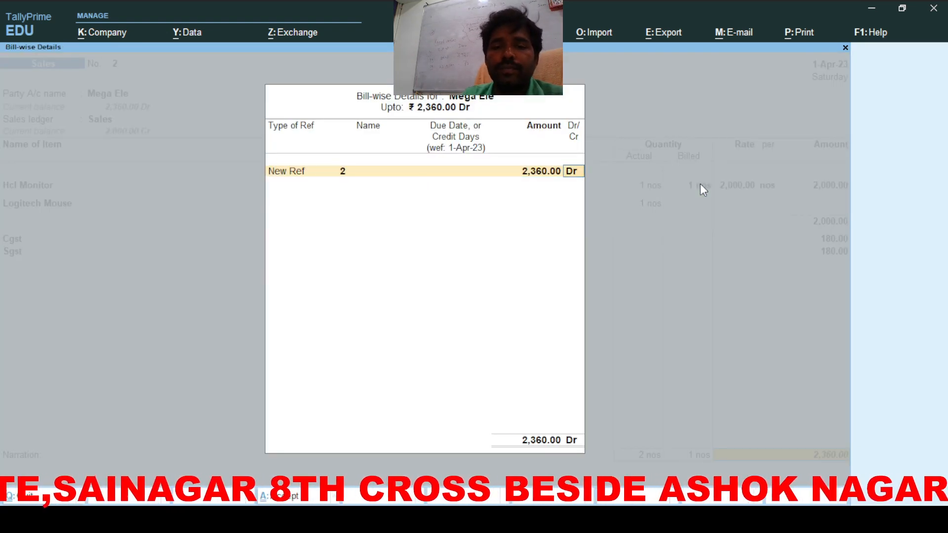
key(Return)
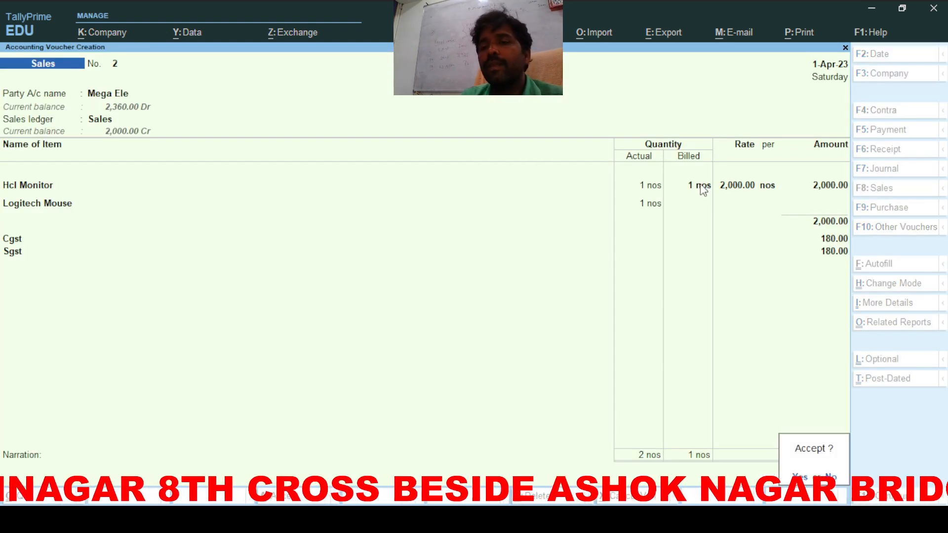
key(Return)
key(Escape)
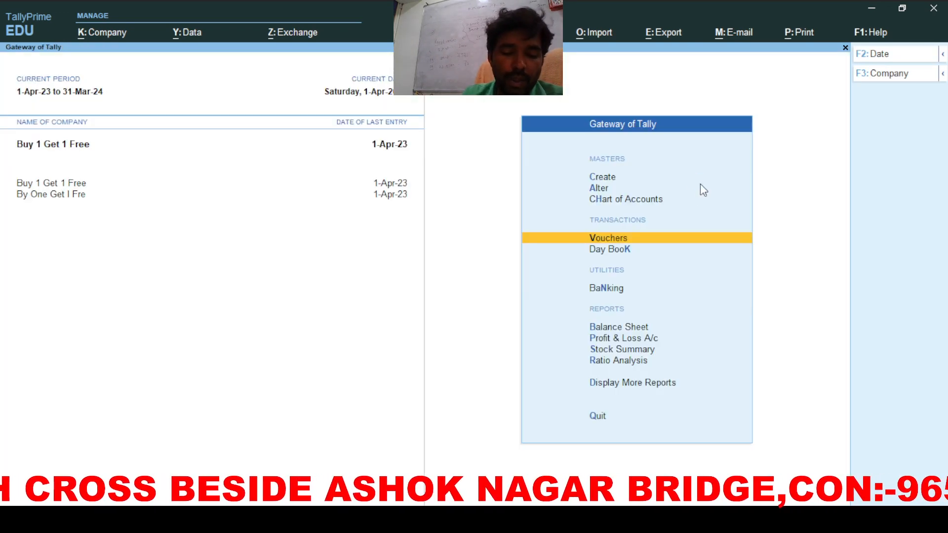
Step: Check the Cgst summary under Duties & Taxes in the detailed Balance Sheet
key(b)
key(alt+F5)
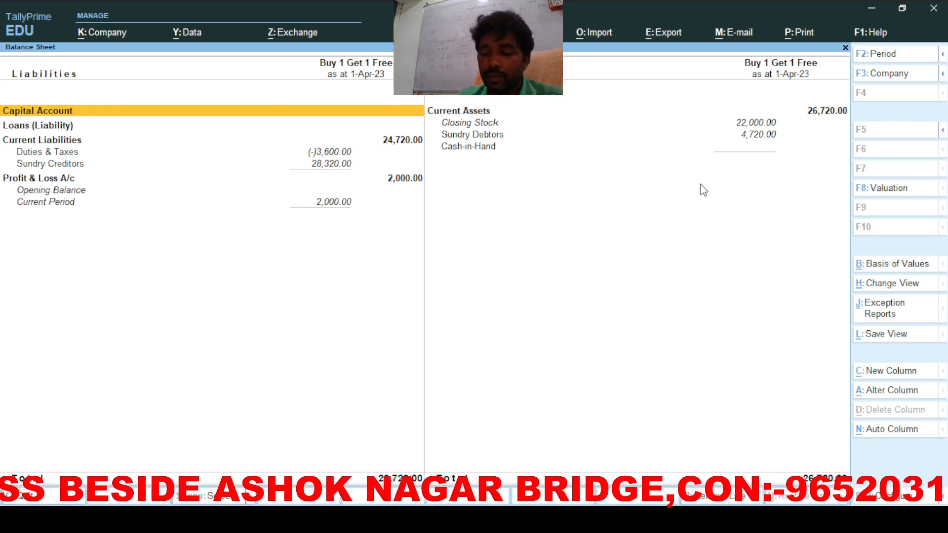
key(Down)
key(Down)
key(Down)
key(Return)
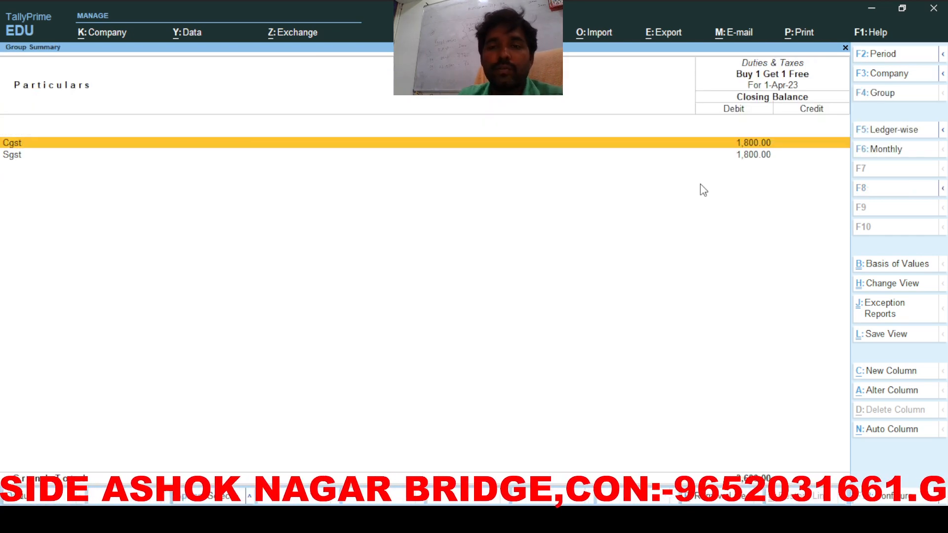
key(Return)
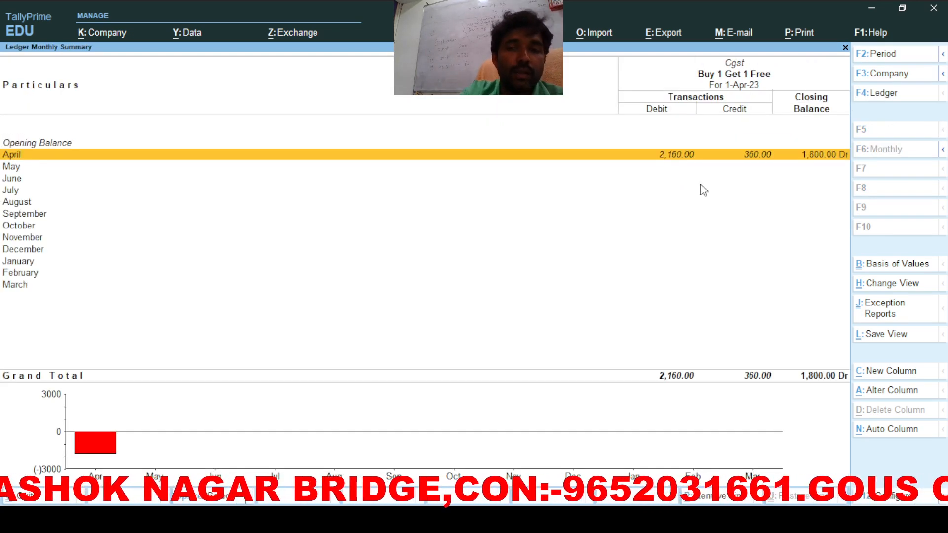
key(Escape)
key(Escape)
key(Escape)
Step: Review GSTR-1's B2B Invoices row in GST Reports, then open GSTR-2
key(d)
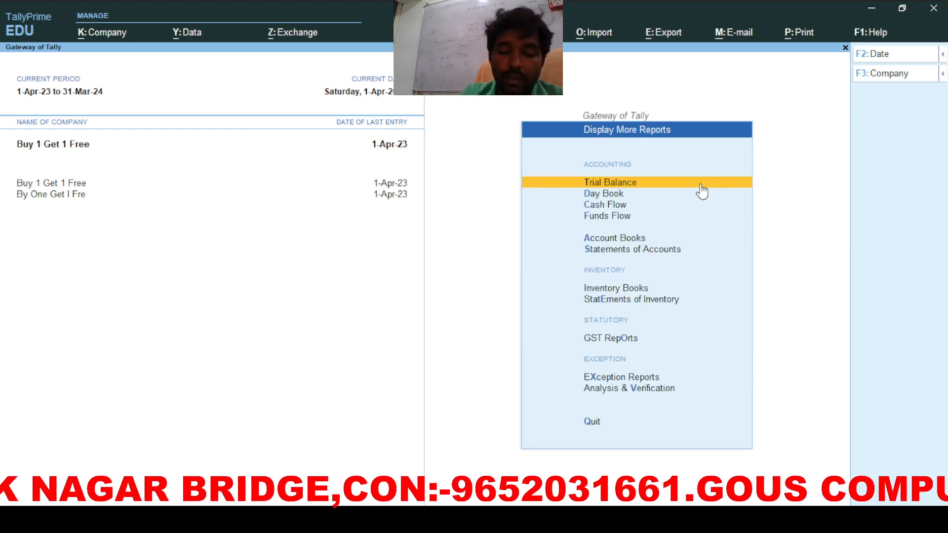
key(g)
key(Return)
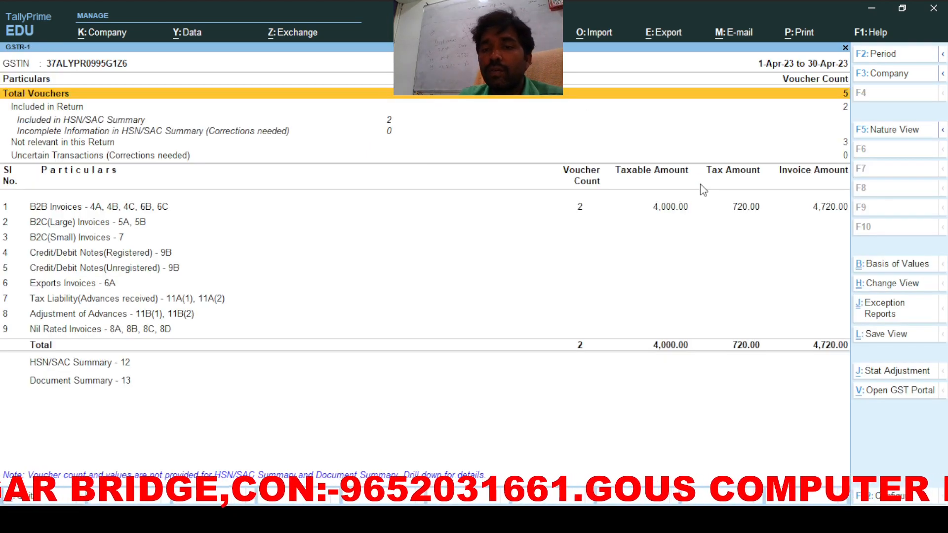
key(Down)
key(Down)
key(Down)
key(Down)
key(Down)
key(Down)
key(Down)
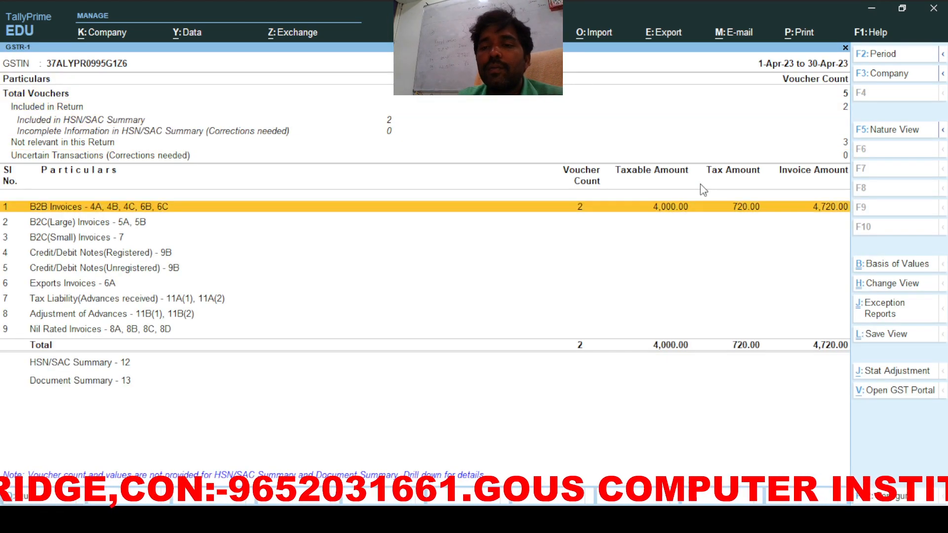
key(Up)
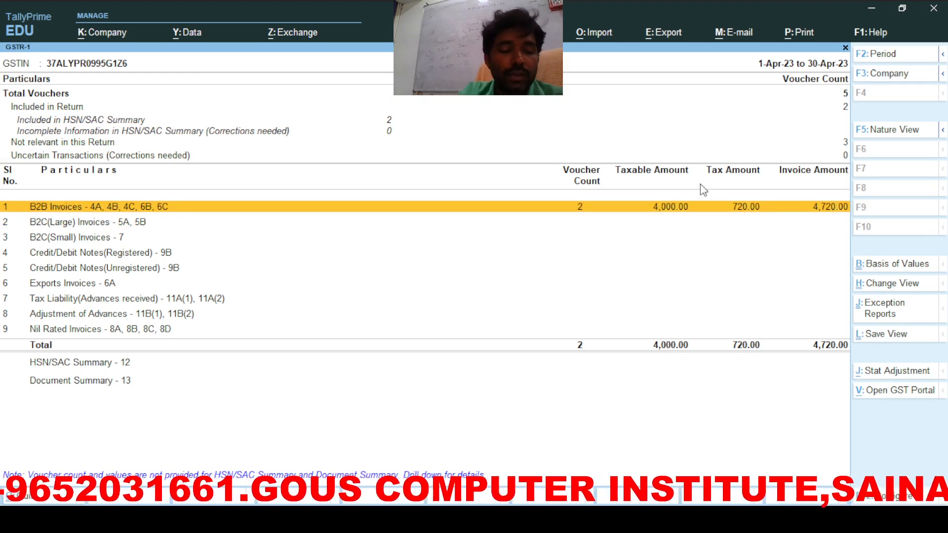
key(Escape)
key(Down)
key(Return)
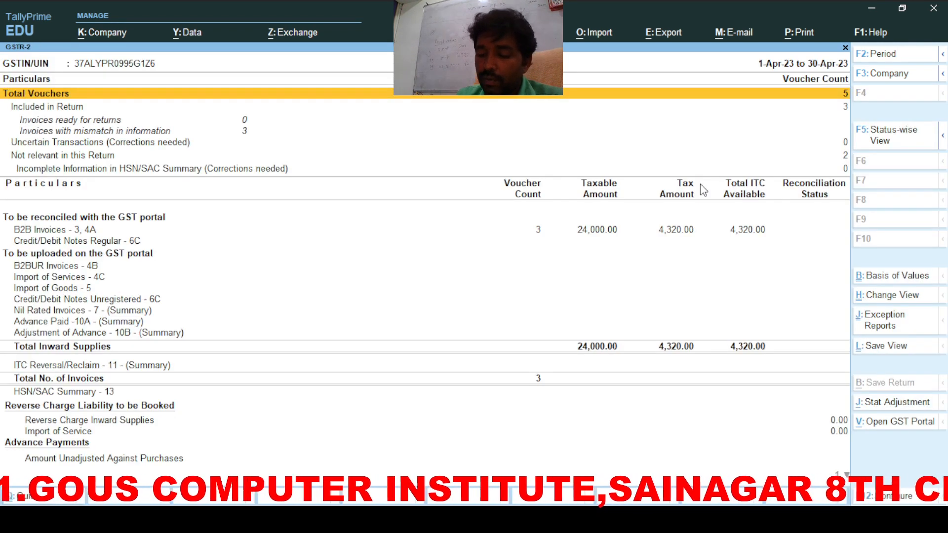
Step: Drill into GSTR-2 B2B invoices and view the Nic Computers purchase voucher
key(Down)
key(Down)
key(Down)
key(Down)
key(Down)
key(Down)
key(Down)
key(Down)
key(Up)
key(Up)
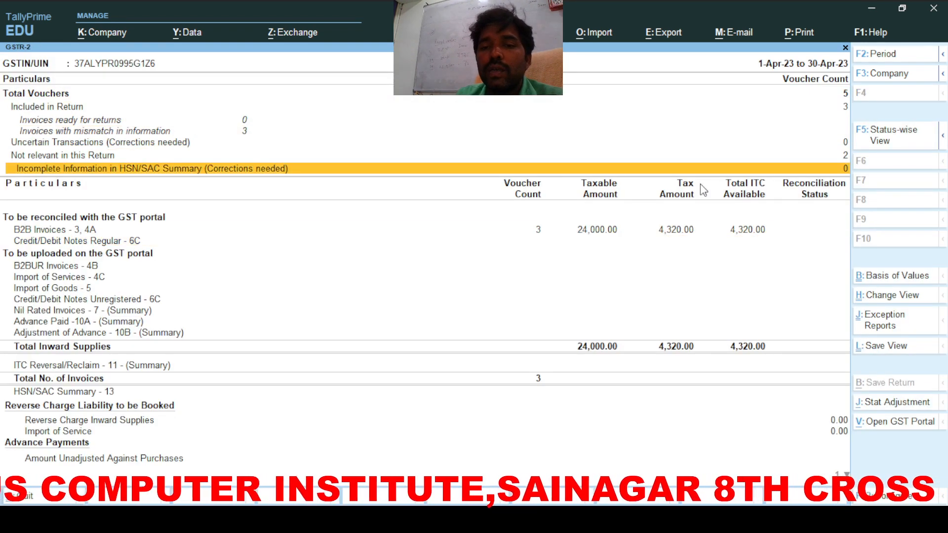
key(Down)
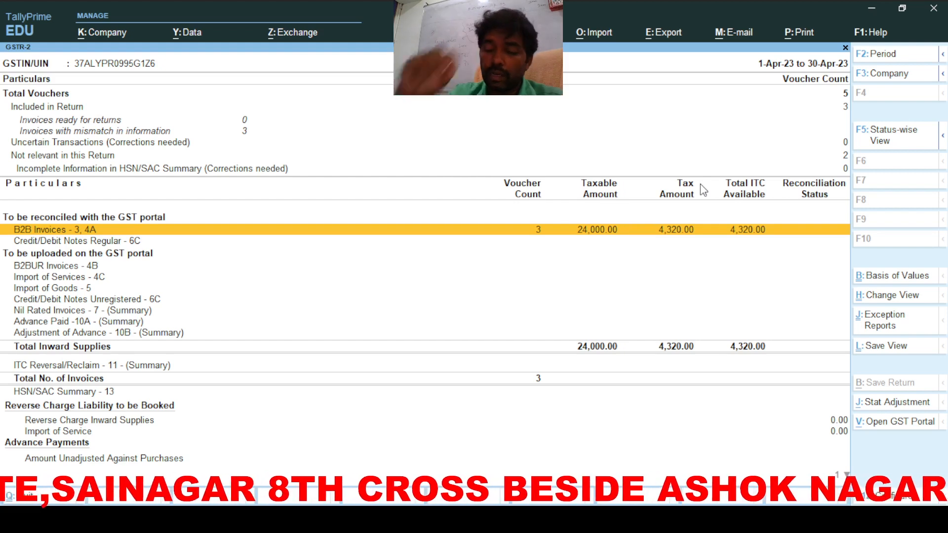
key(Return)
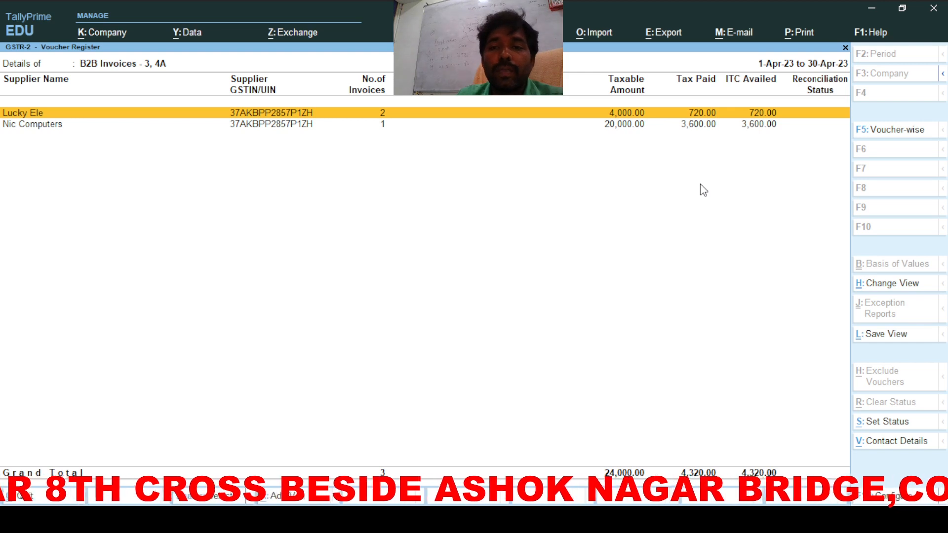
click(697, 127)
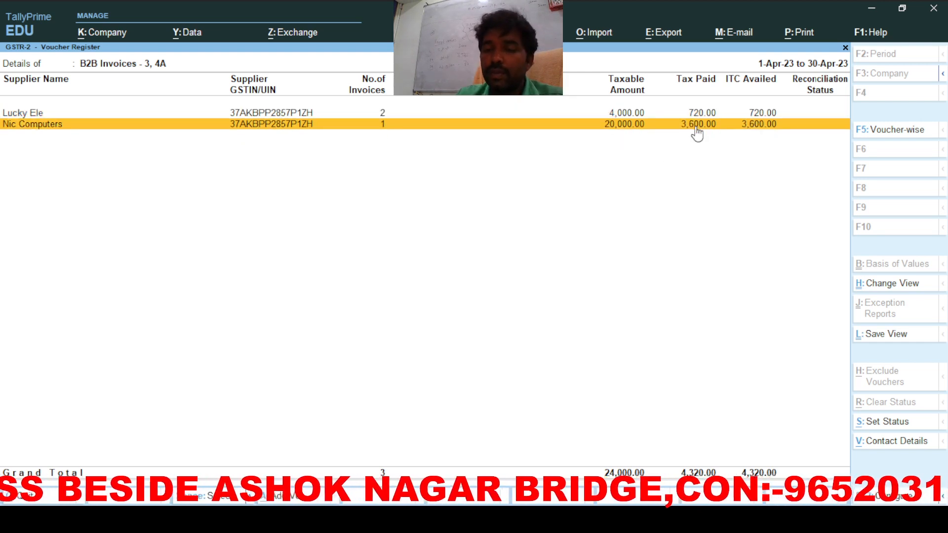
click(697, 129)
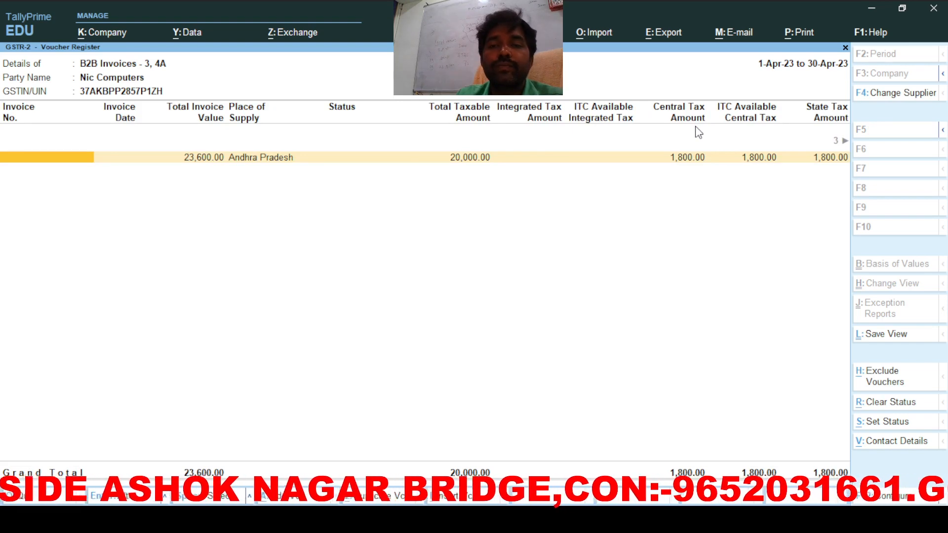
key(Return)
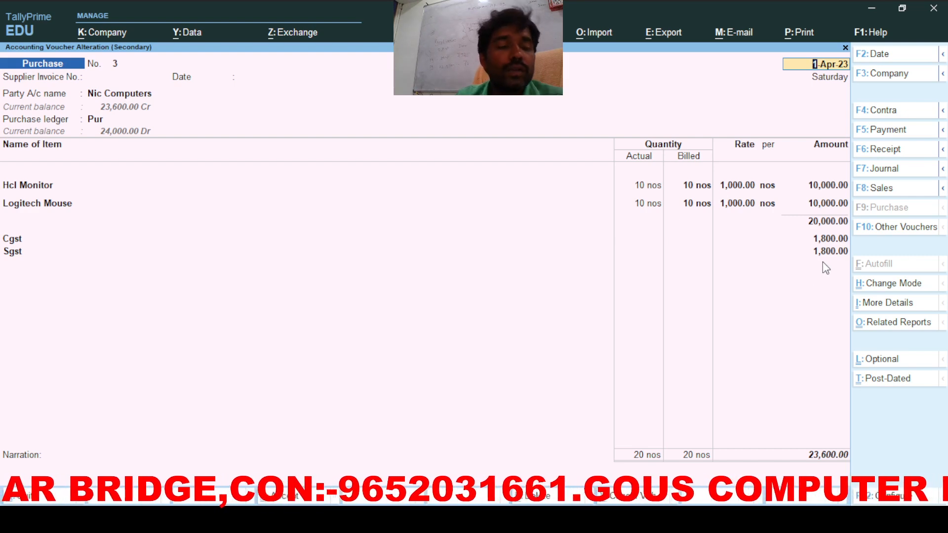
key(BackSpace)
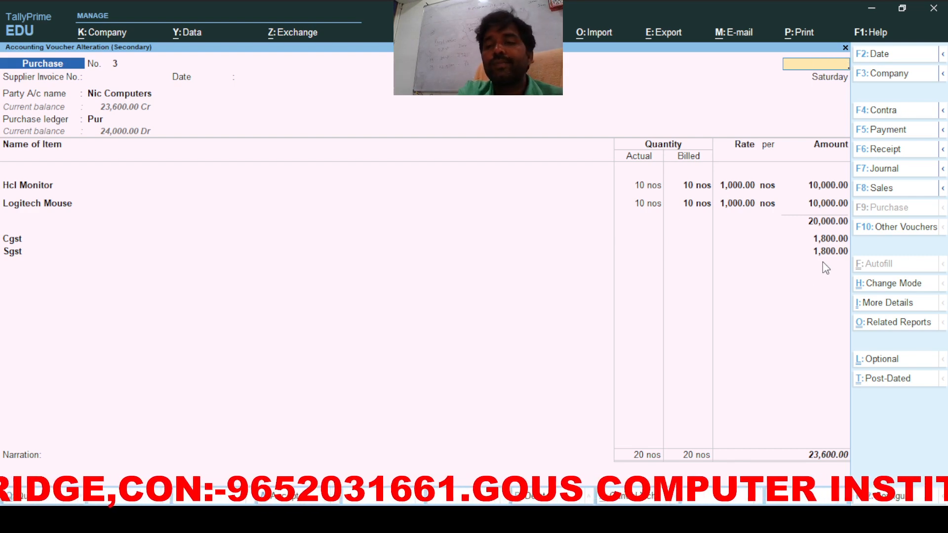
key(Escape)
key(Escape)
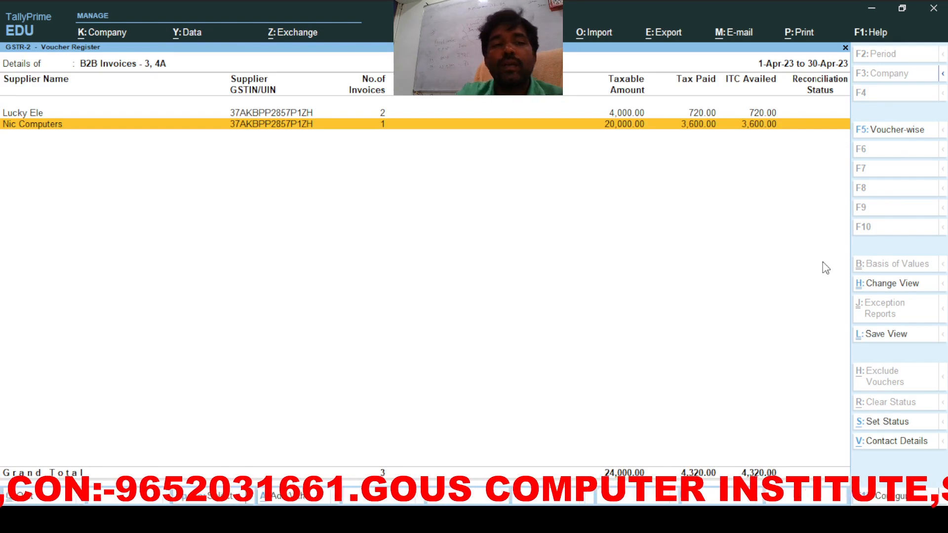
Step: View the Lucky Ele purchase voucher and quit it unchanged
key(Up)
key(Return)
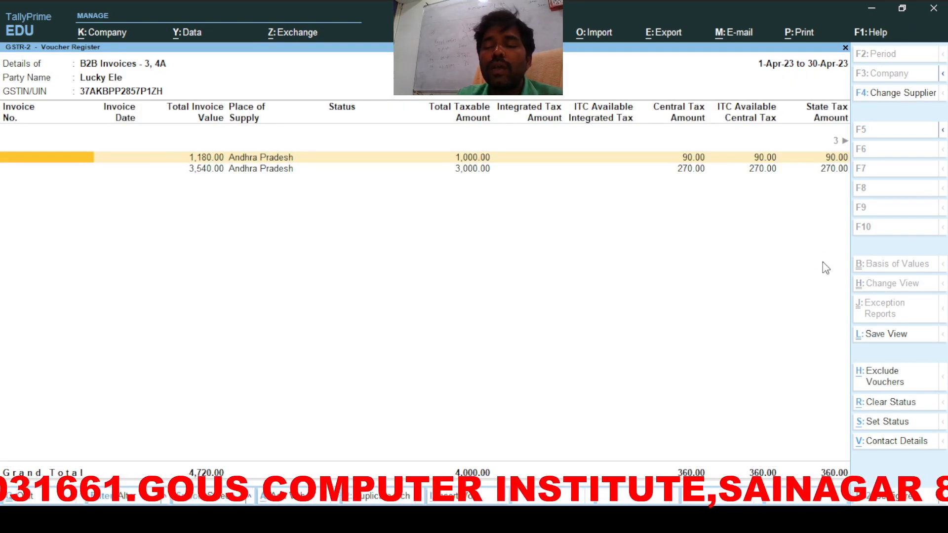
key(Return)
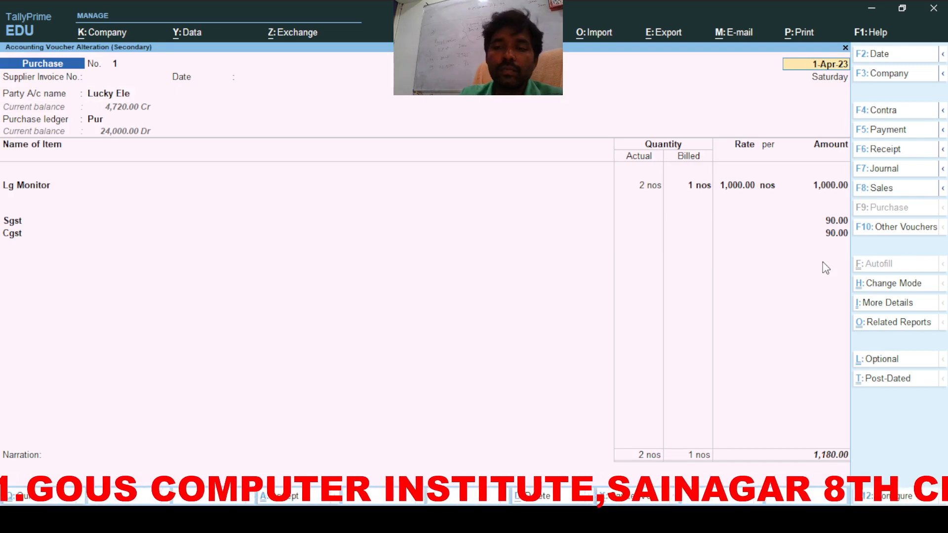
key(BackSpace)
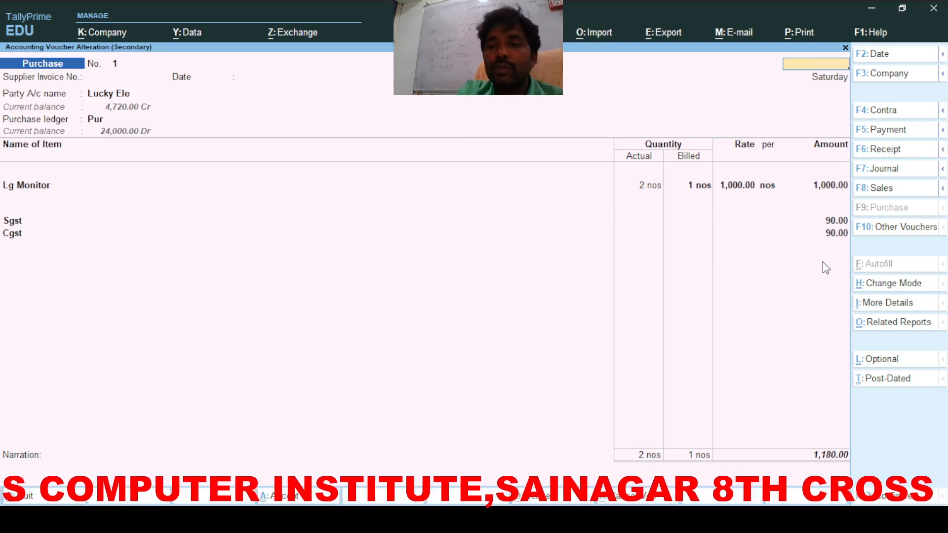
key(Escape)
key(y)
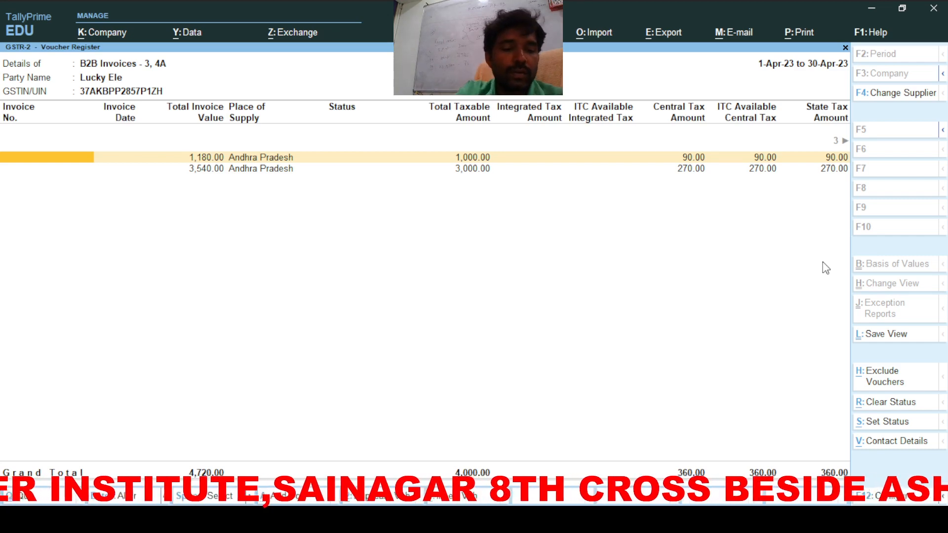
key(Escape)
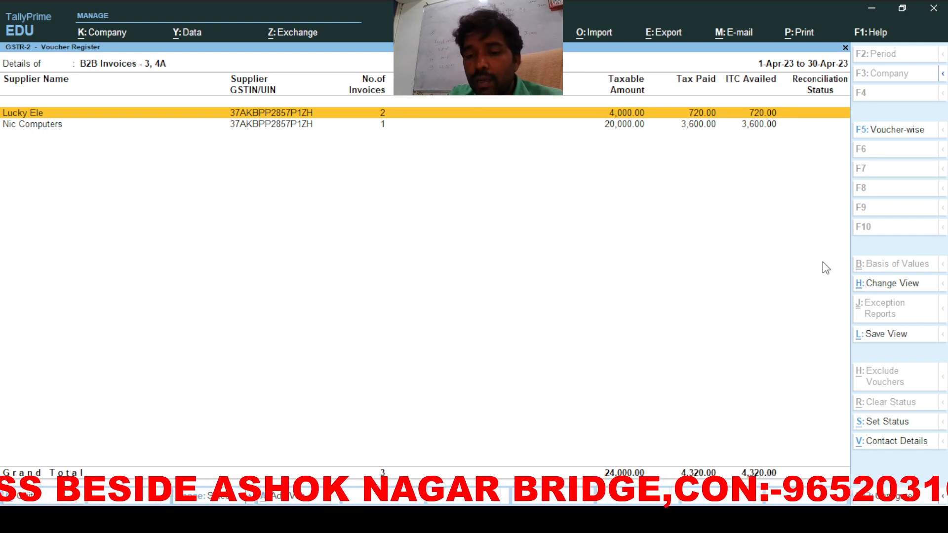
Step: Re-examine the Nic Computers purchase voucher, then back out to Display More Reports
key(Down)
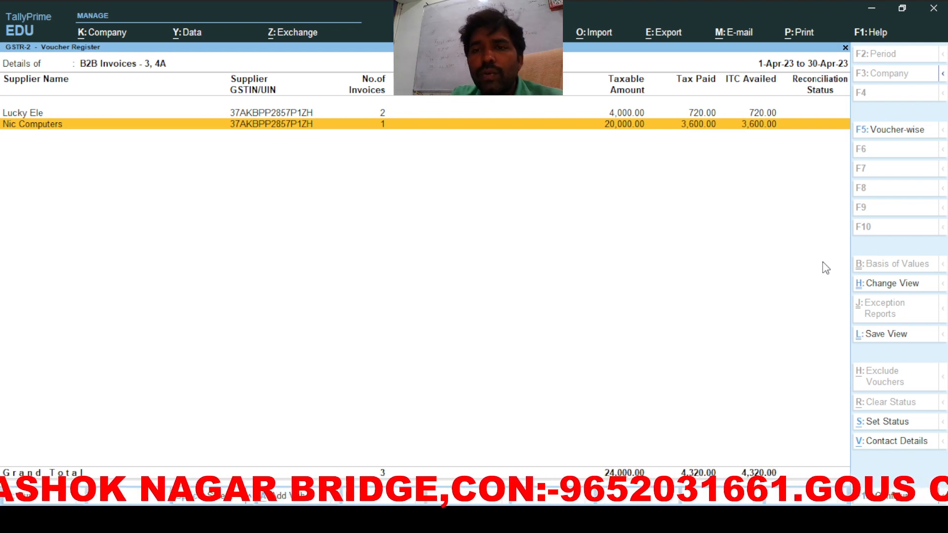
key(Return)
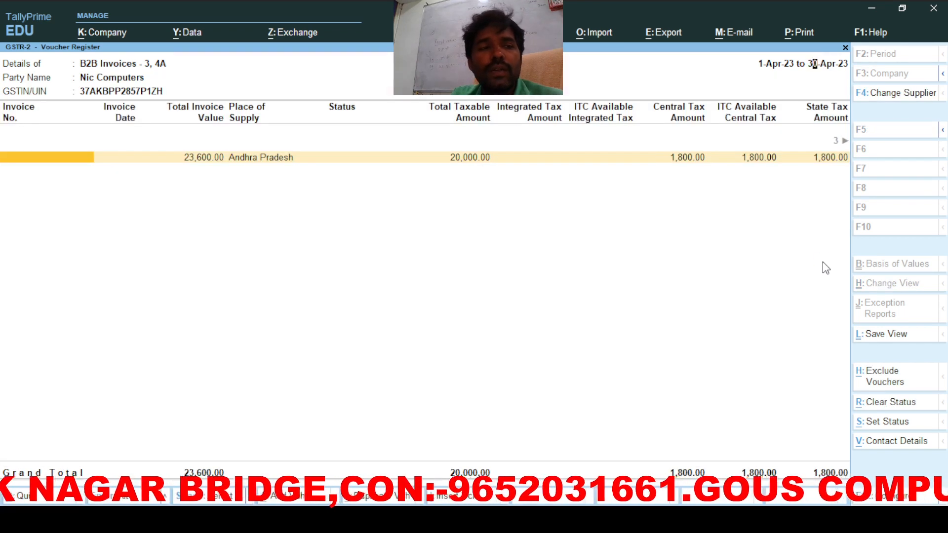
key(Return)
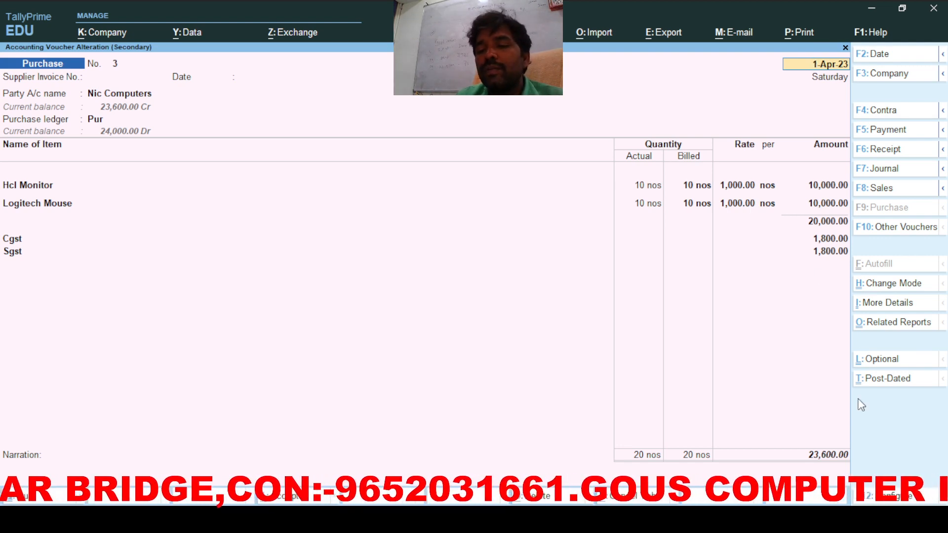
key(BackSpace)
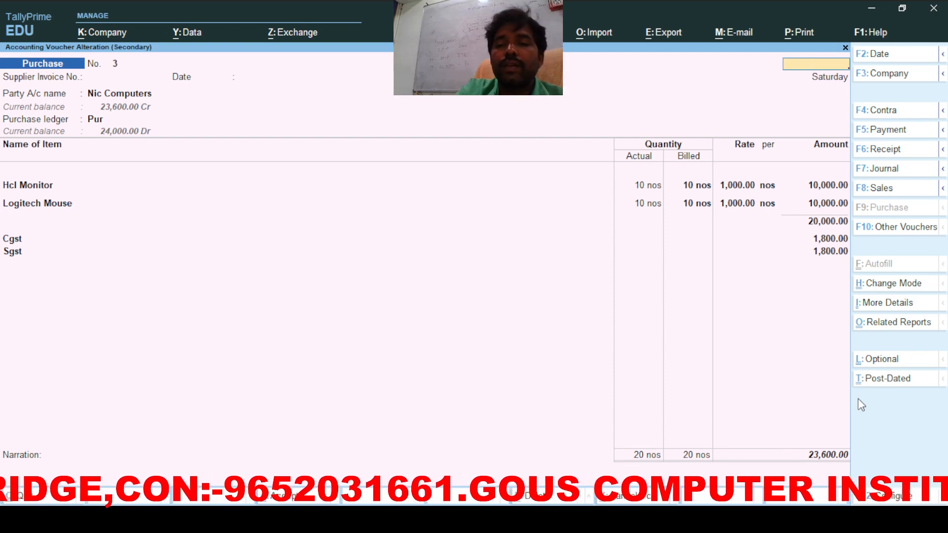
key(Escape)
key(Escape)
key(Escape)
key(Escape)
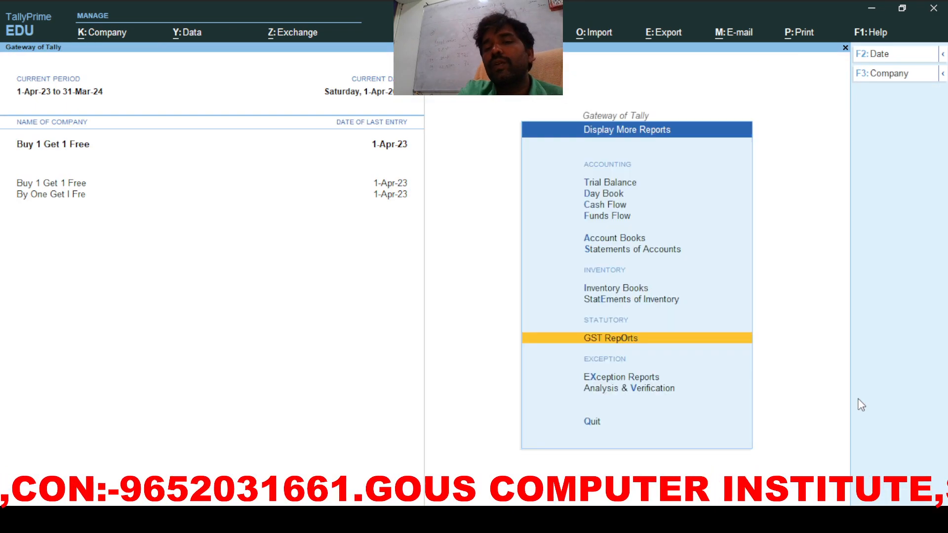
key(Escape)
Step: Start a journal with GST stat adjustment: Reversal of Input Tax Credit, Others
key(Home)
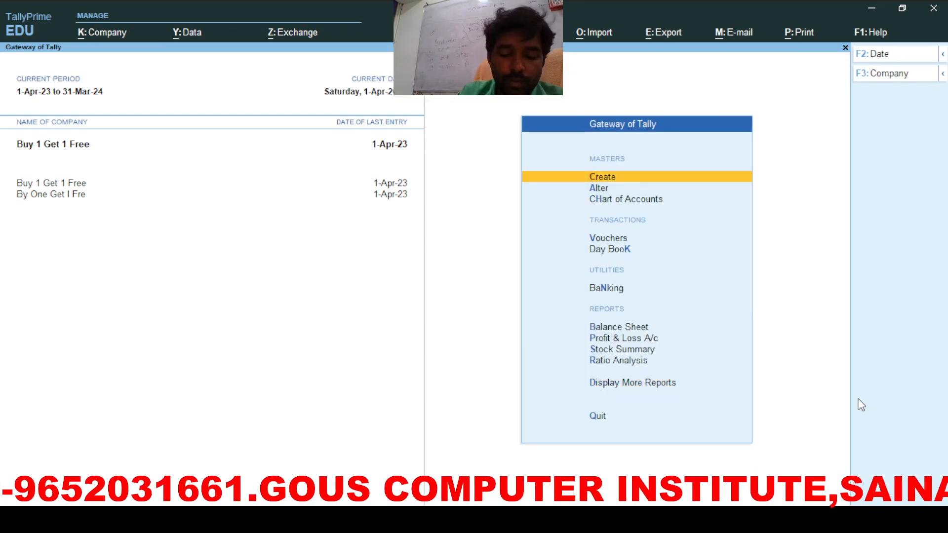
key(v)
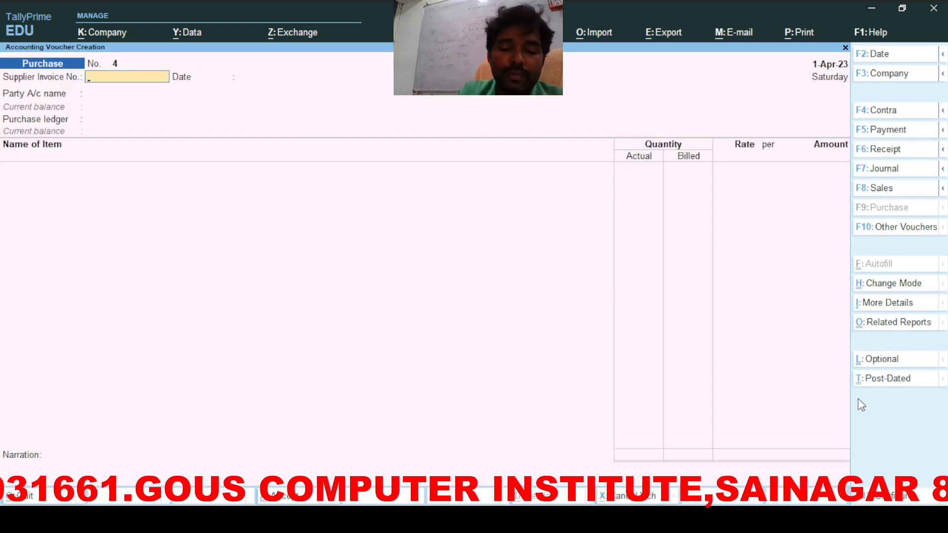
key(F7)
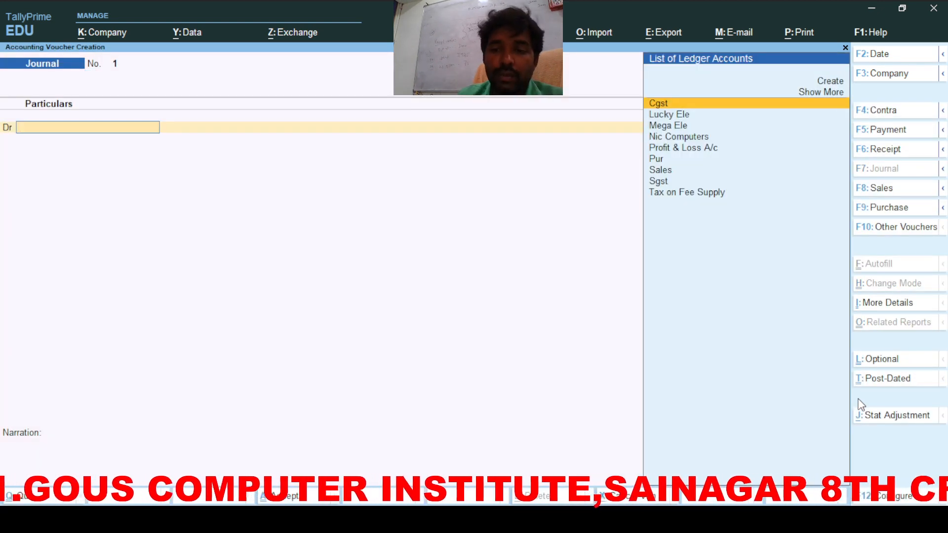
click(864, 417)
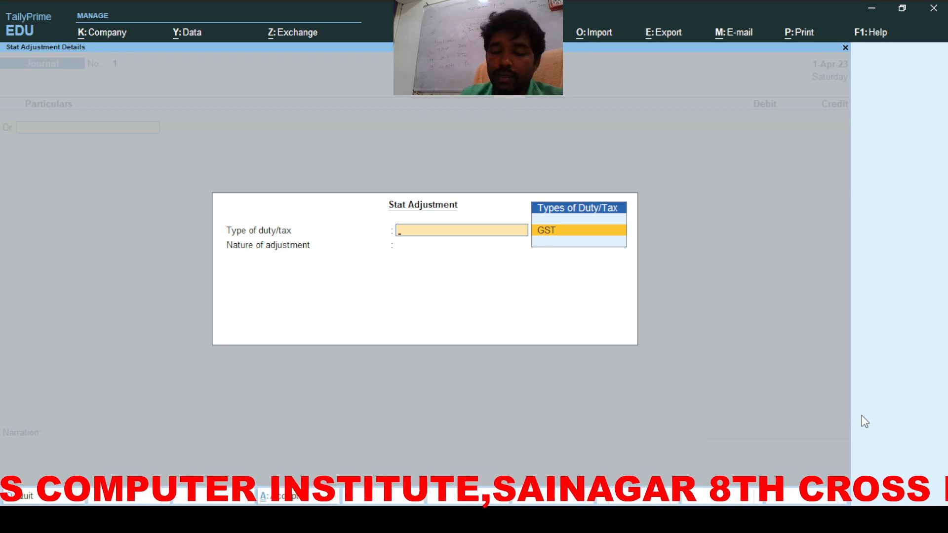
key(Return)
key(Down)
key(Down)
key(Down)
key(Down)
key(Down)
key(Down)
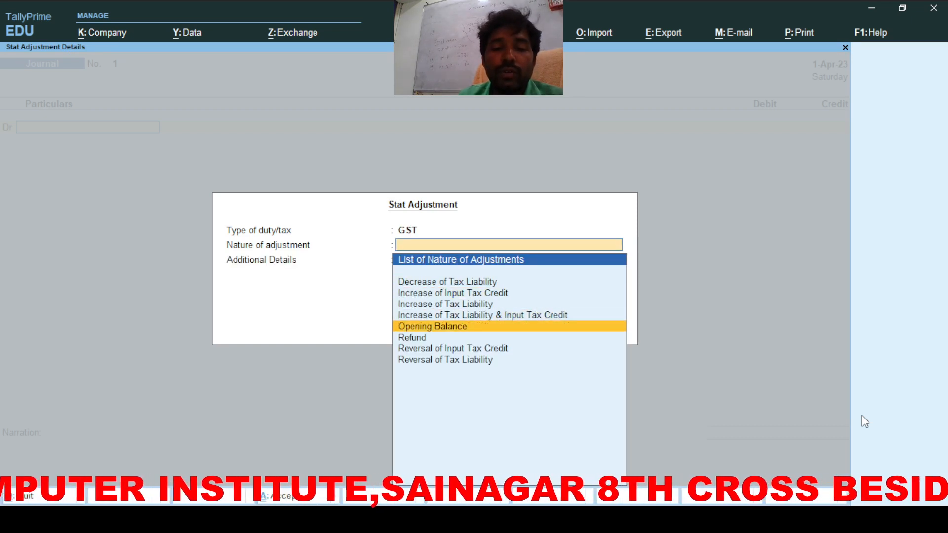
key(Return)
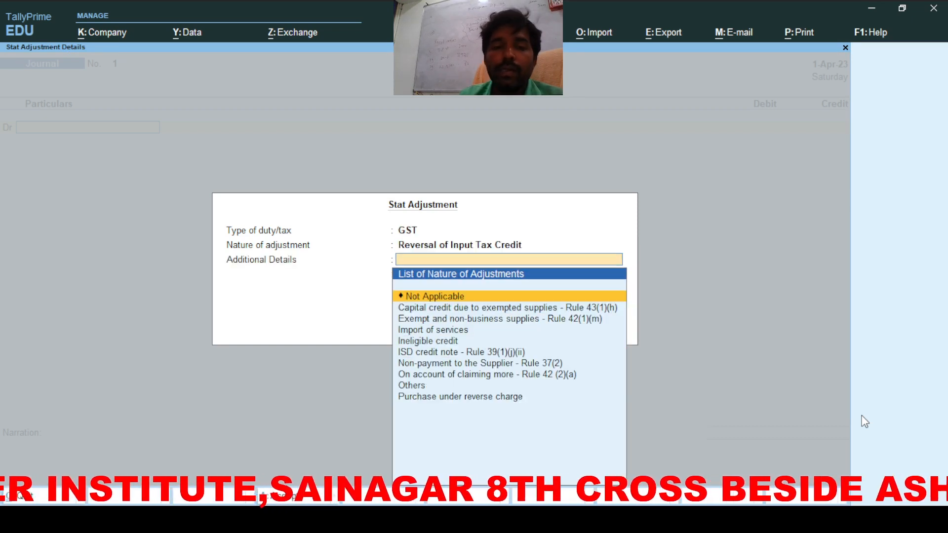
key(Down)
key(Down)
key(Down)
key(Down)
key(Down)
key(Down)
key(Down)
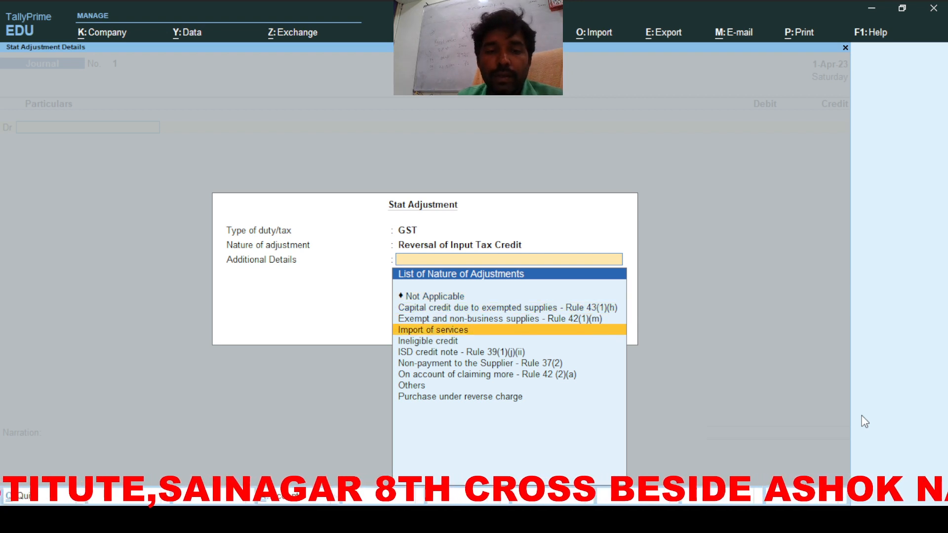
key(Down)
key(Down)
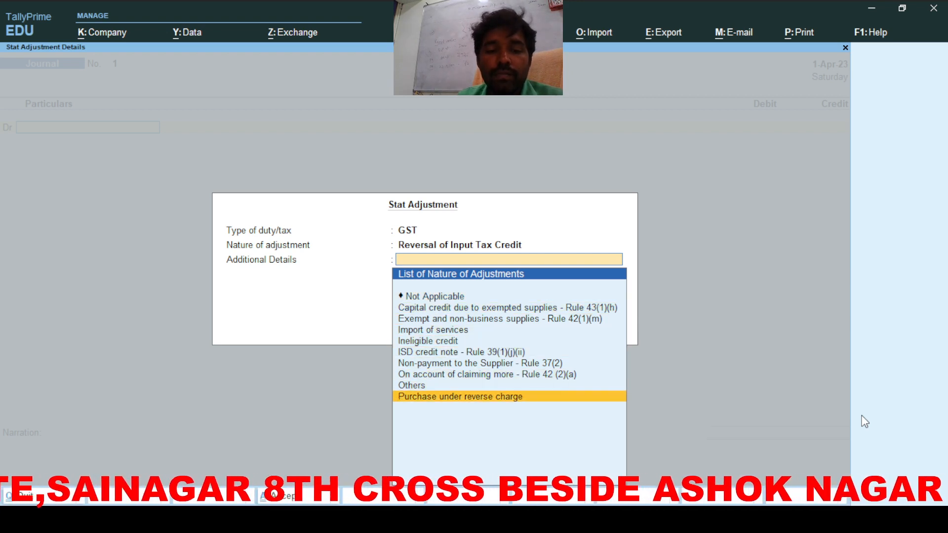
key(Up)
key(Return)
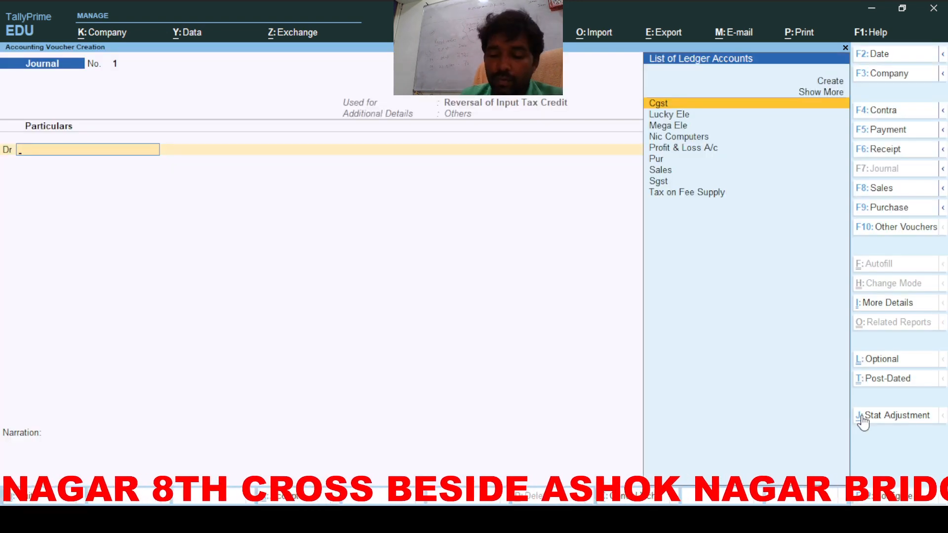
Step: Debit Tax on Fee Supply 180 and credit Cgst 90
key(Down)
key(Down)
key(Down)
key(Down)
key(Down)
key(Down)
key(Down)
key(Down)
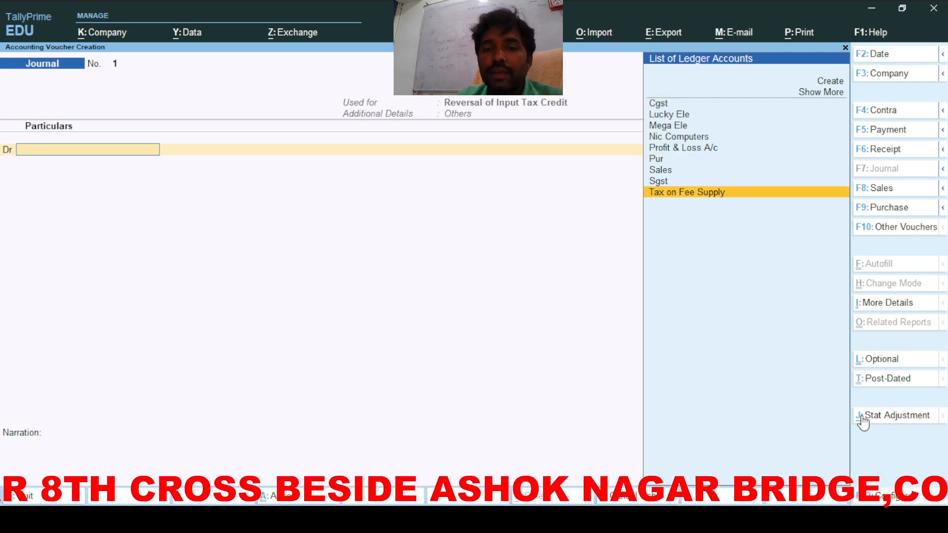
key(Return)
text(180)
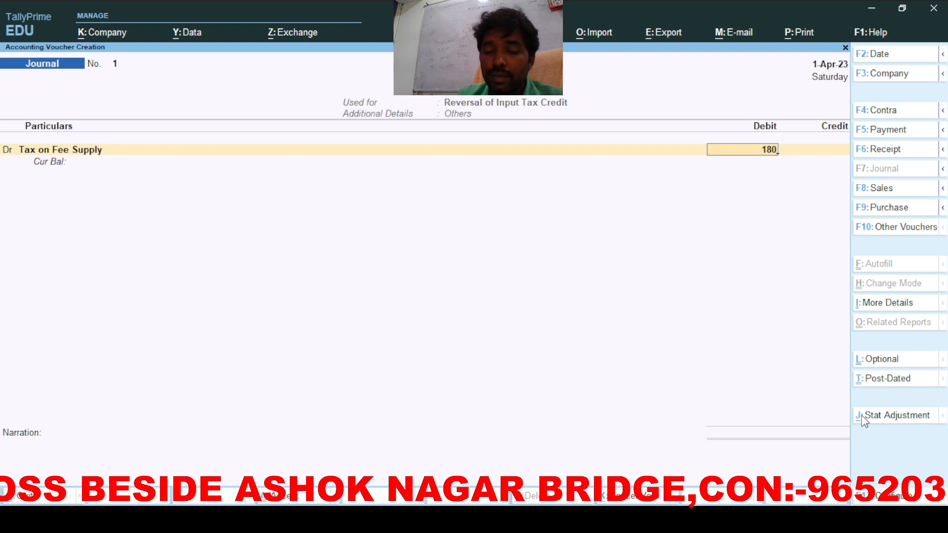
key(Return)
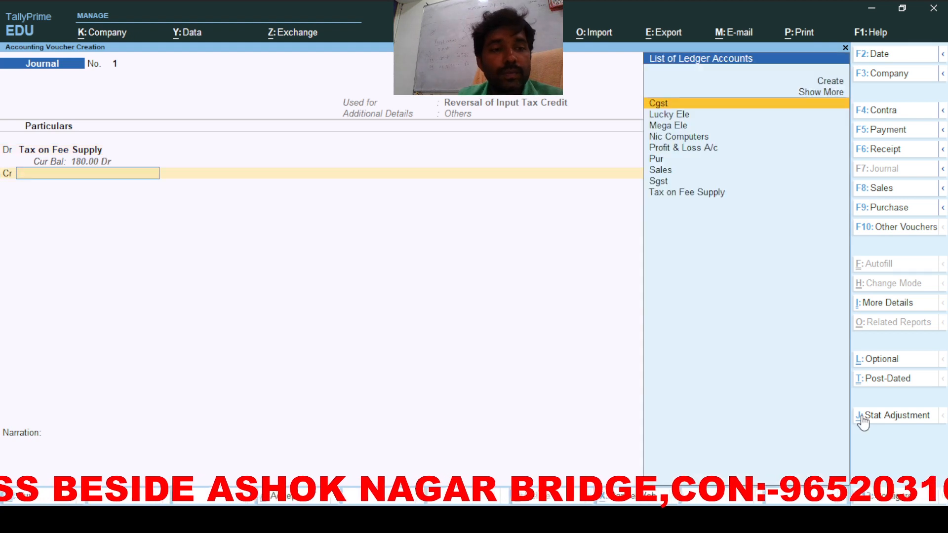
text(c)
key(Return)
key(Return)
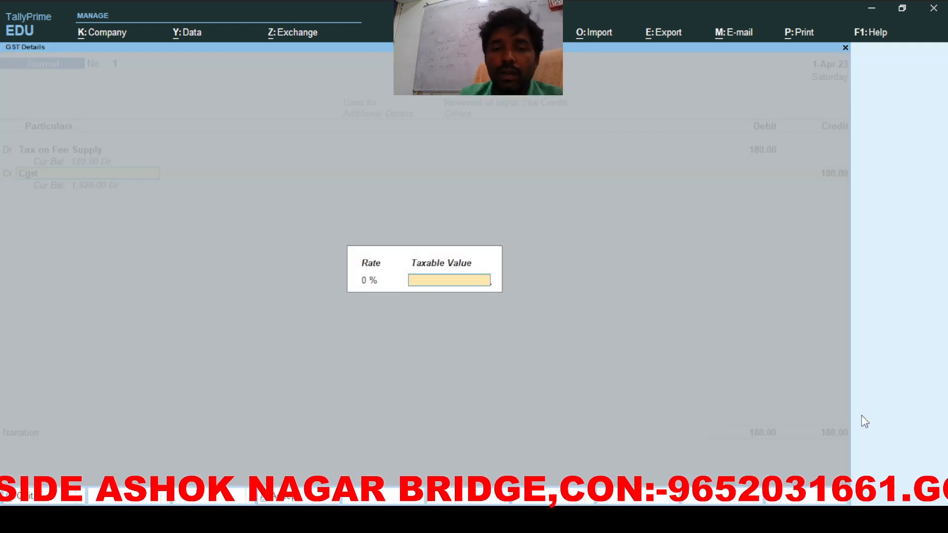
key(Return)
key(BackSpace)
text(90)
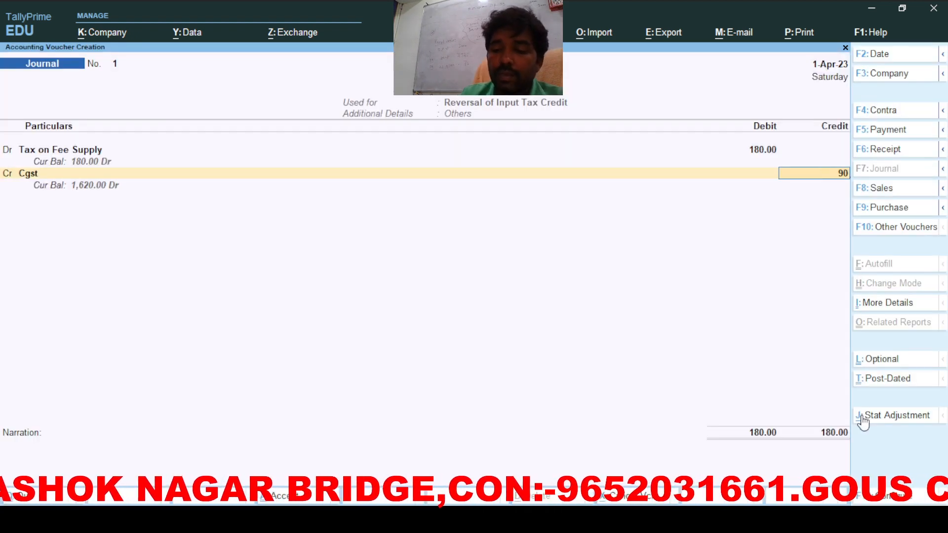
key(Return)
key(Return)
Step: Credit Sgst 90 and save the journal
text(S)
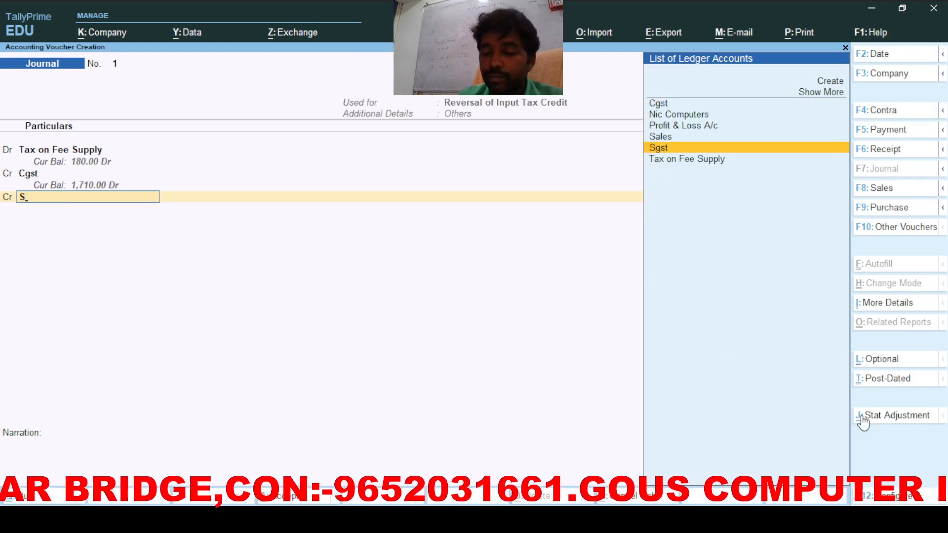
key(Return)
key(Return)
key(Return)
key(Return)
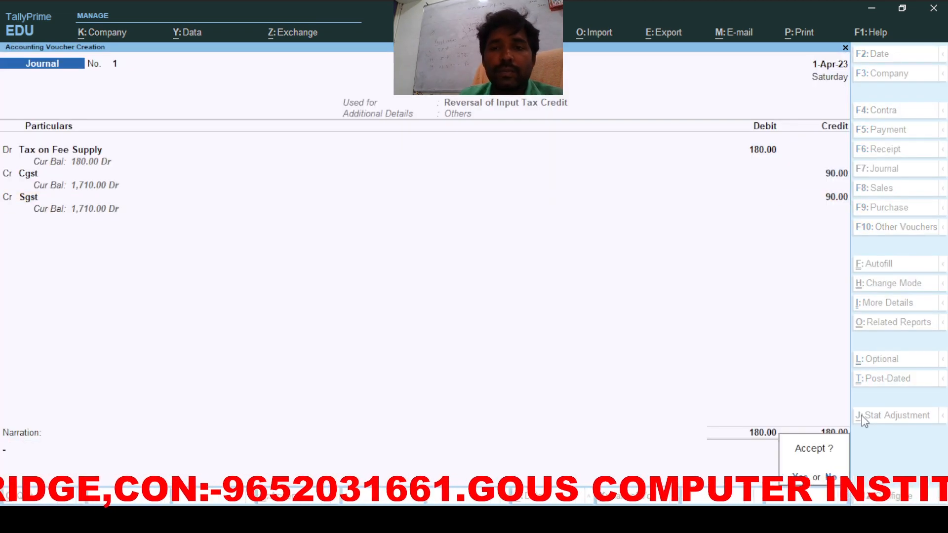
key(Return)
key(Escape)
key(Return)
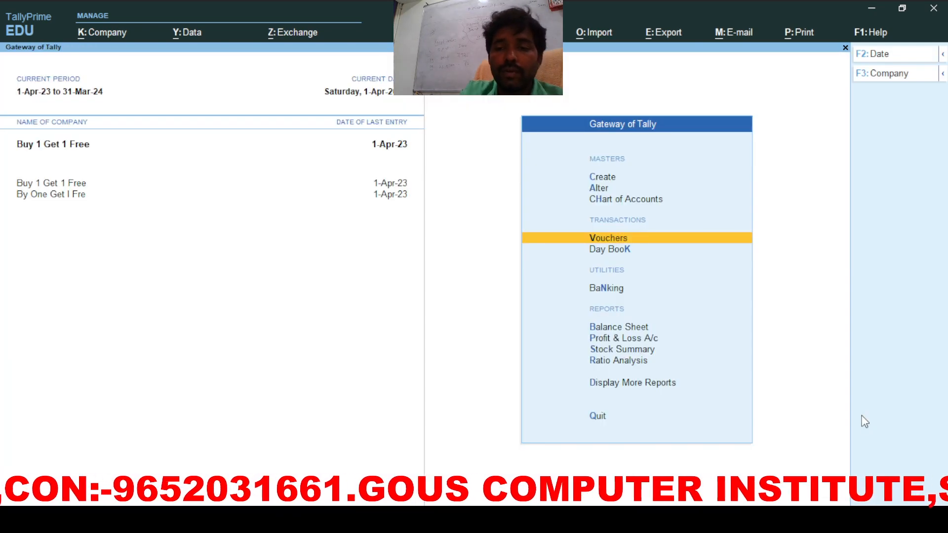
Step: Check Duties & Taxes in the detailed Balance Sheet after the reversal journal
key(b)
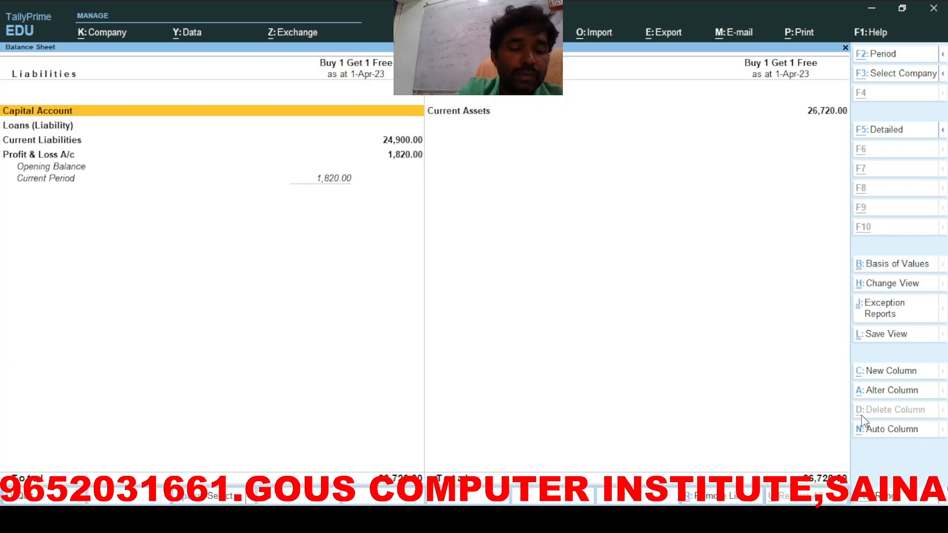
key(alt+F5)
key(Down)
key(Down)
key(Down)
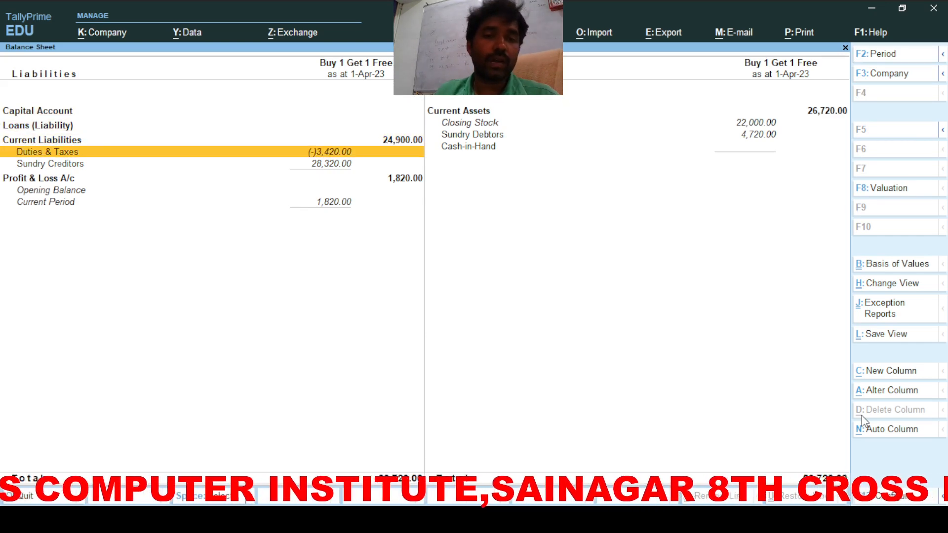
key(Escape)
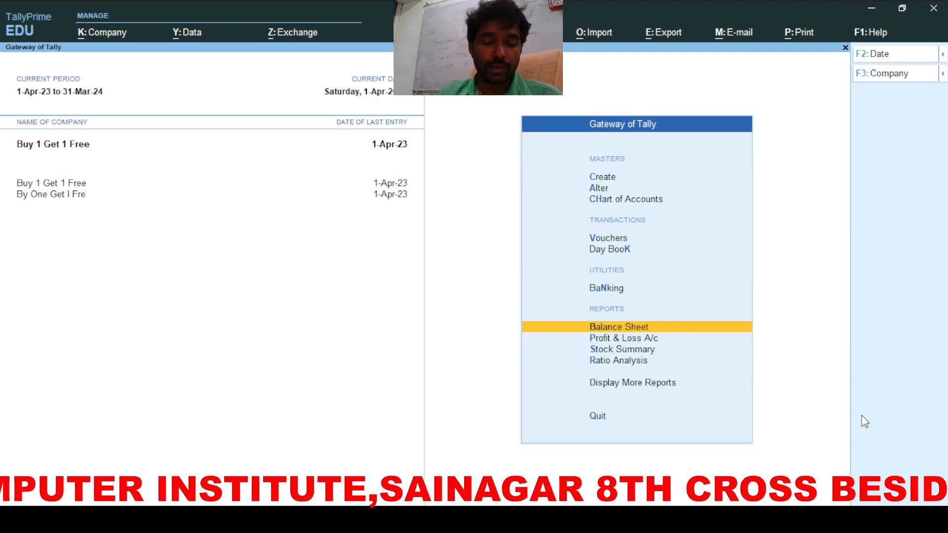
Step: Open the GSTR-3B report from the GST reports menu
key(d)
key(o)
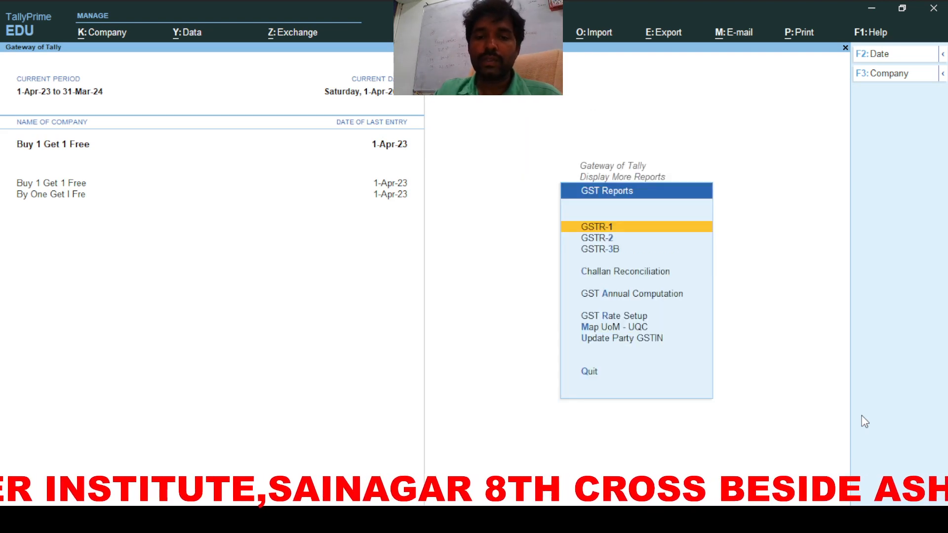
key(Down)
key(Down)
key(Return)
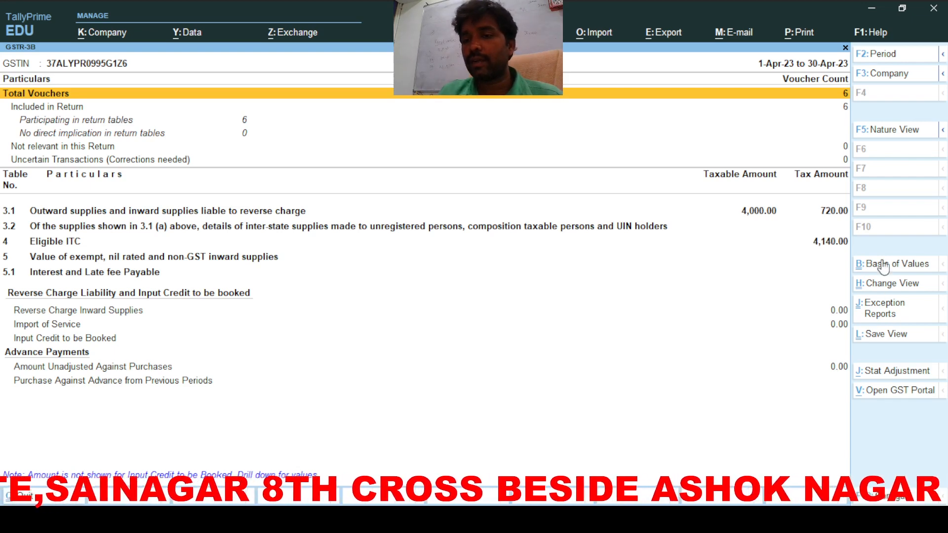
Step: Review GSTR-3B's detailed nature-wise view of the (-)180.00 GST adjustment, then return to Gateway of Tally
click(884, 284)
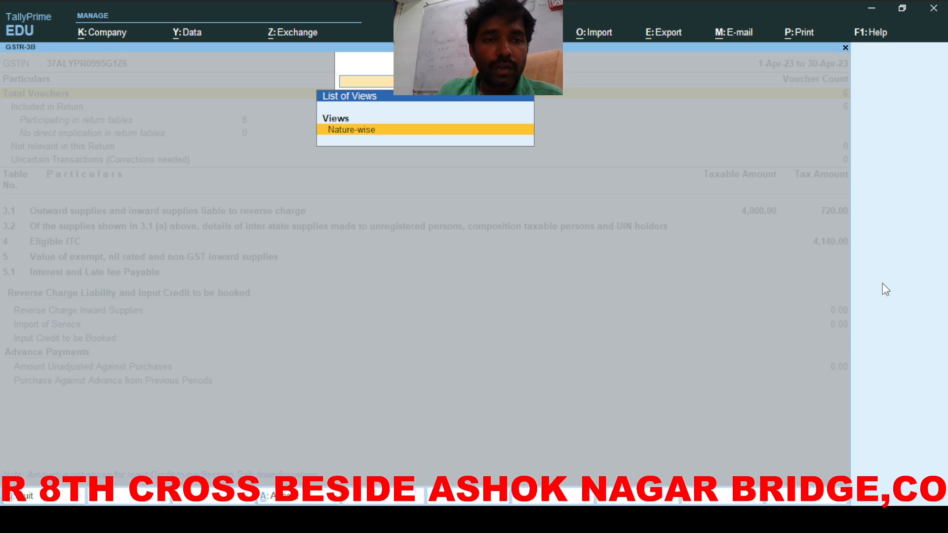
key(Return)
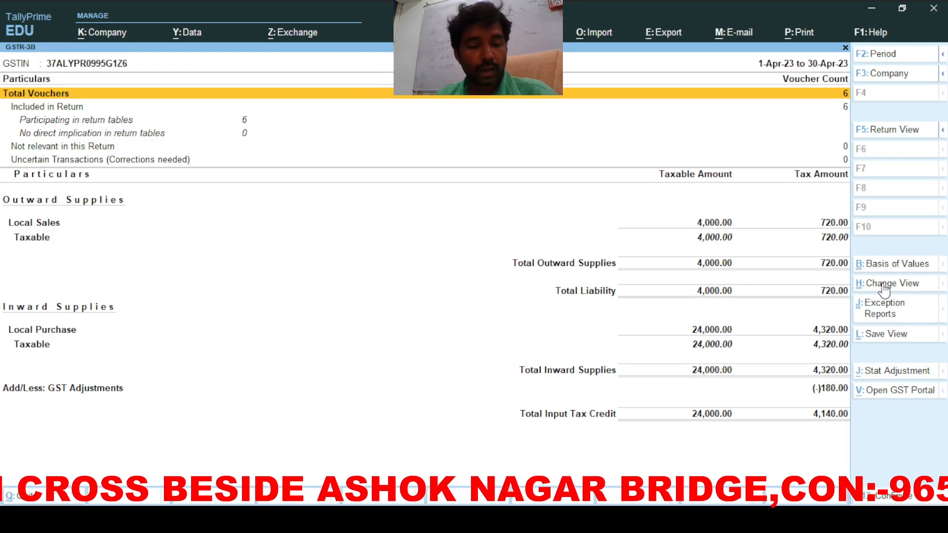
key(alt+f5)
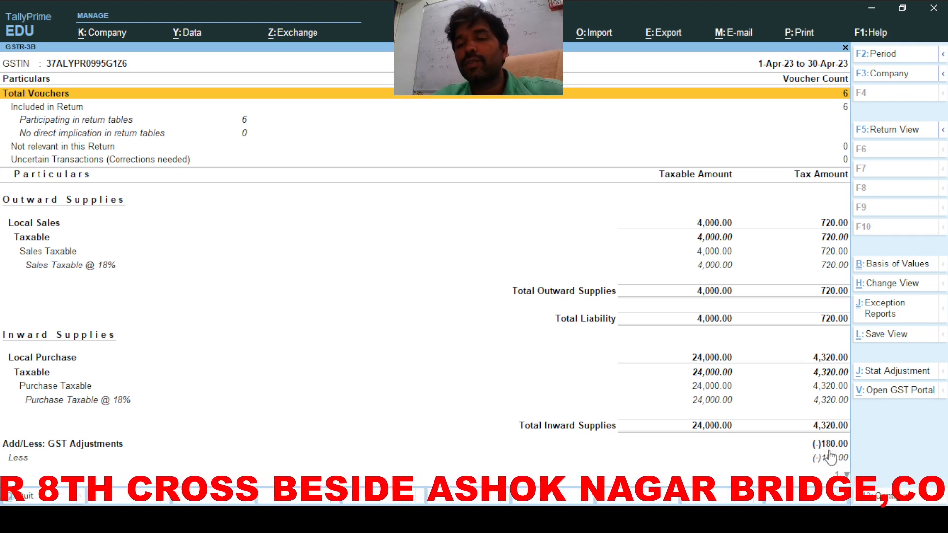
key(Escape)
key(Escape)
key(Escape)
key(Escape)
key(Escape)
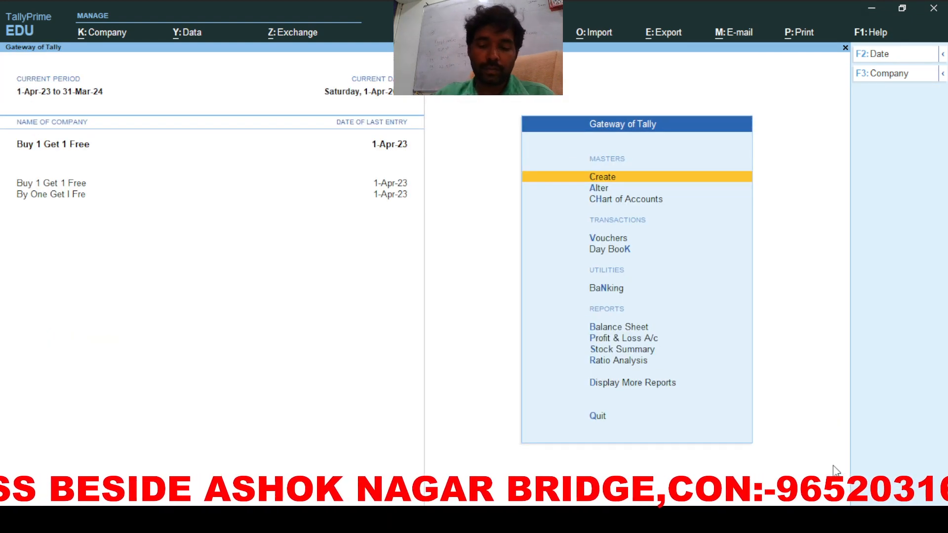
key(p)
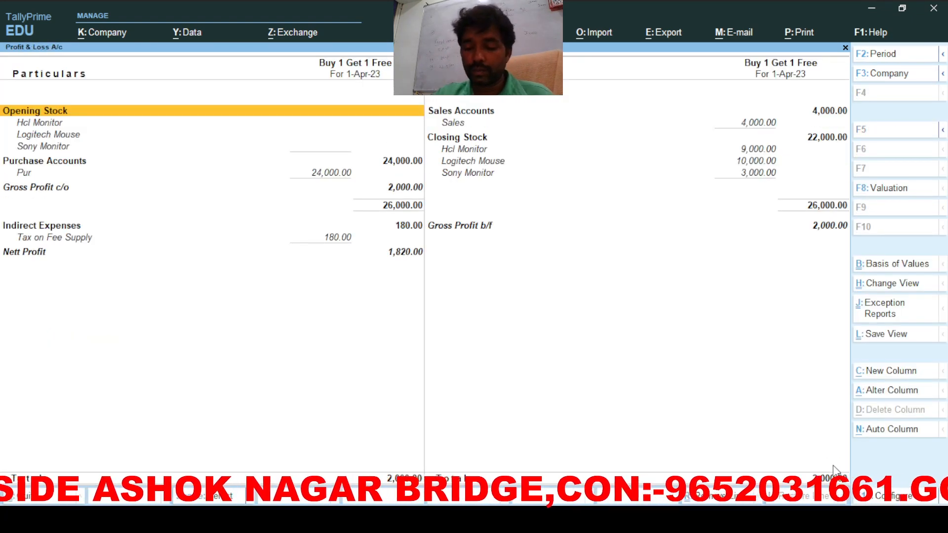
key(Down)
key(Down)
key(Down)
key(Down)
key(Down)
key(Down)
key(Down)
key(Down)
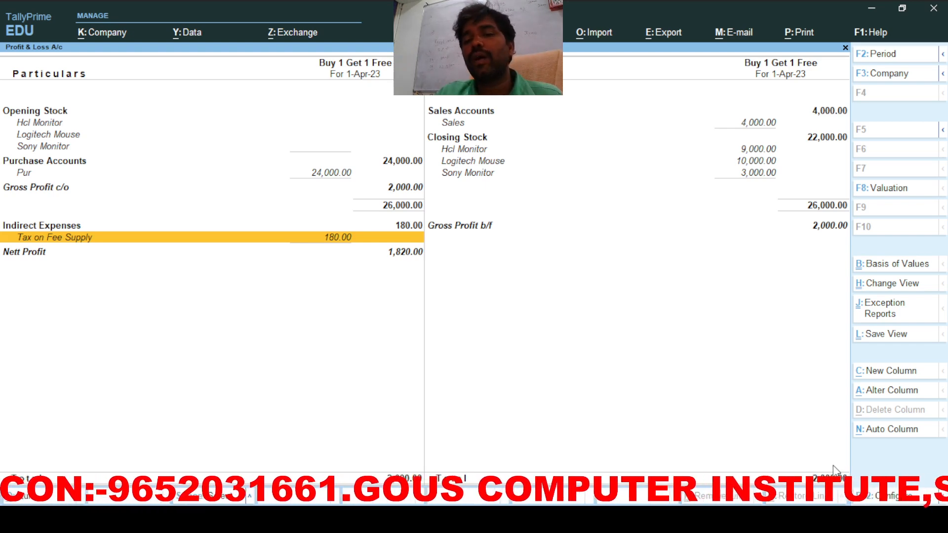
key(Escape)
key(Home)
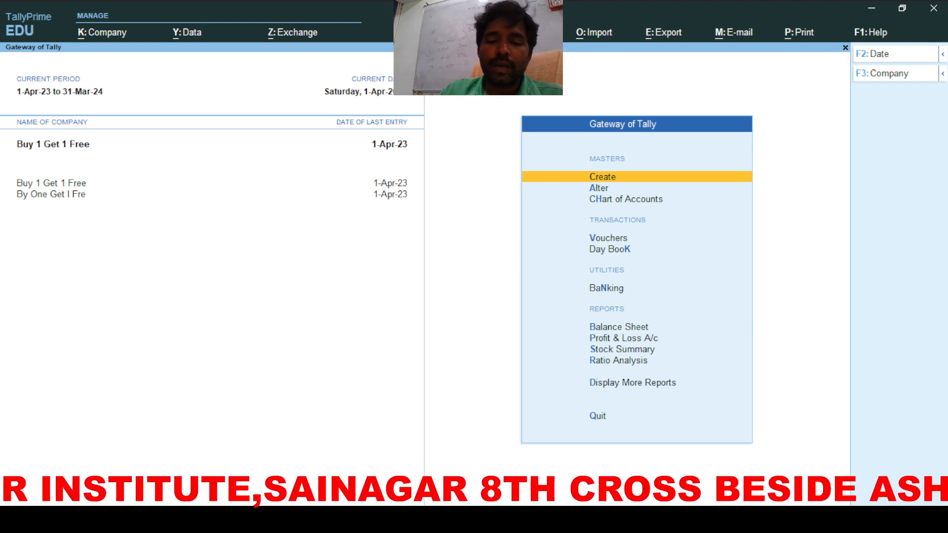
key(alt+Tab)
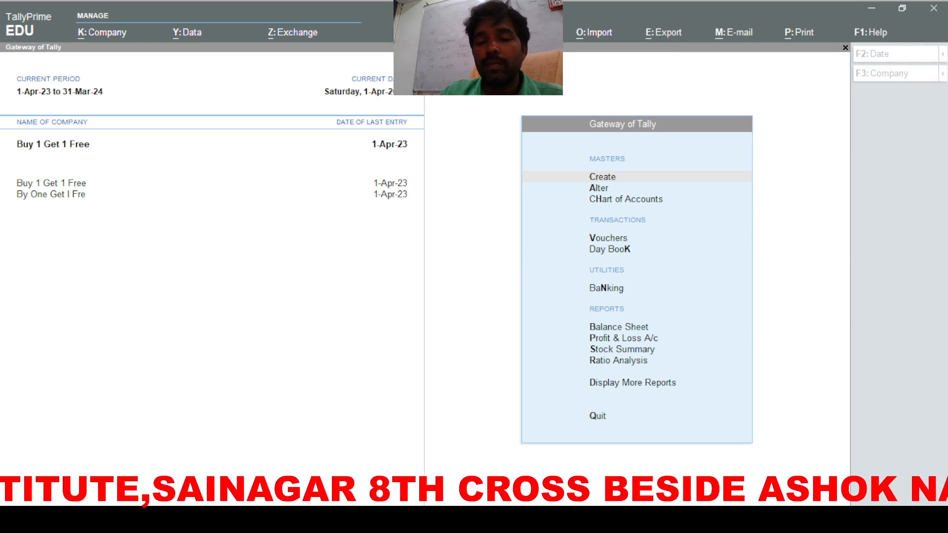